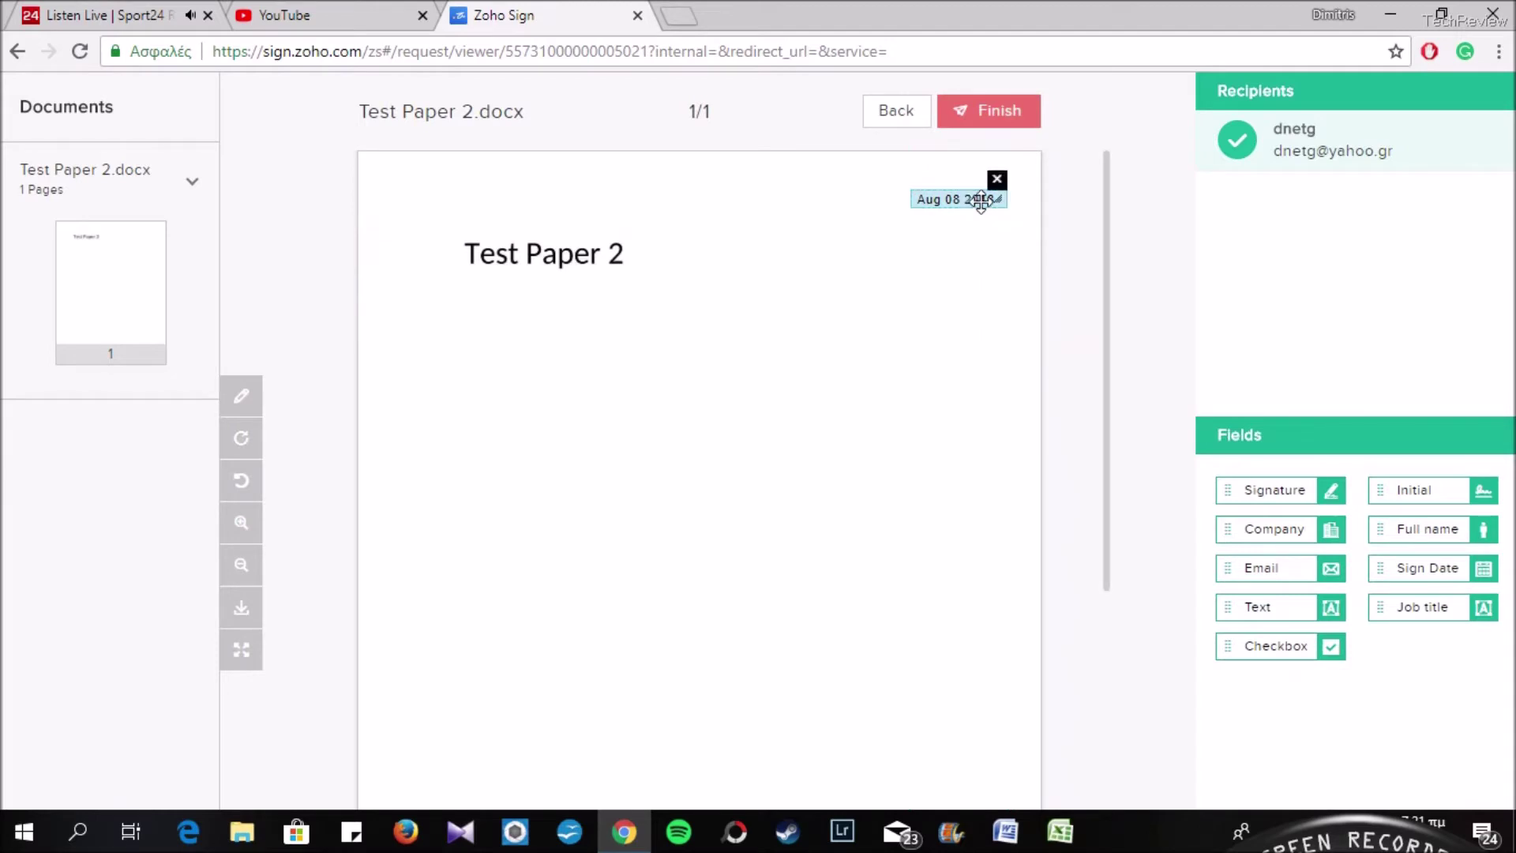
# - Place a company field above the title reading "My company" and a text field in the middle of the page reading "Any text"
pyautogui.moveTo(1282, 527); pyautogui.dragTo(482, 200)
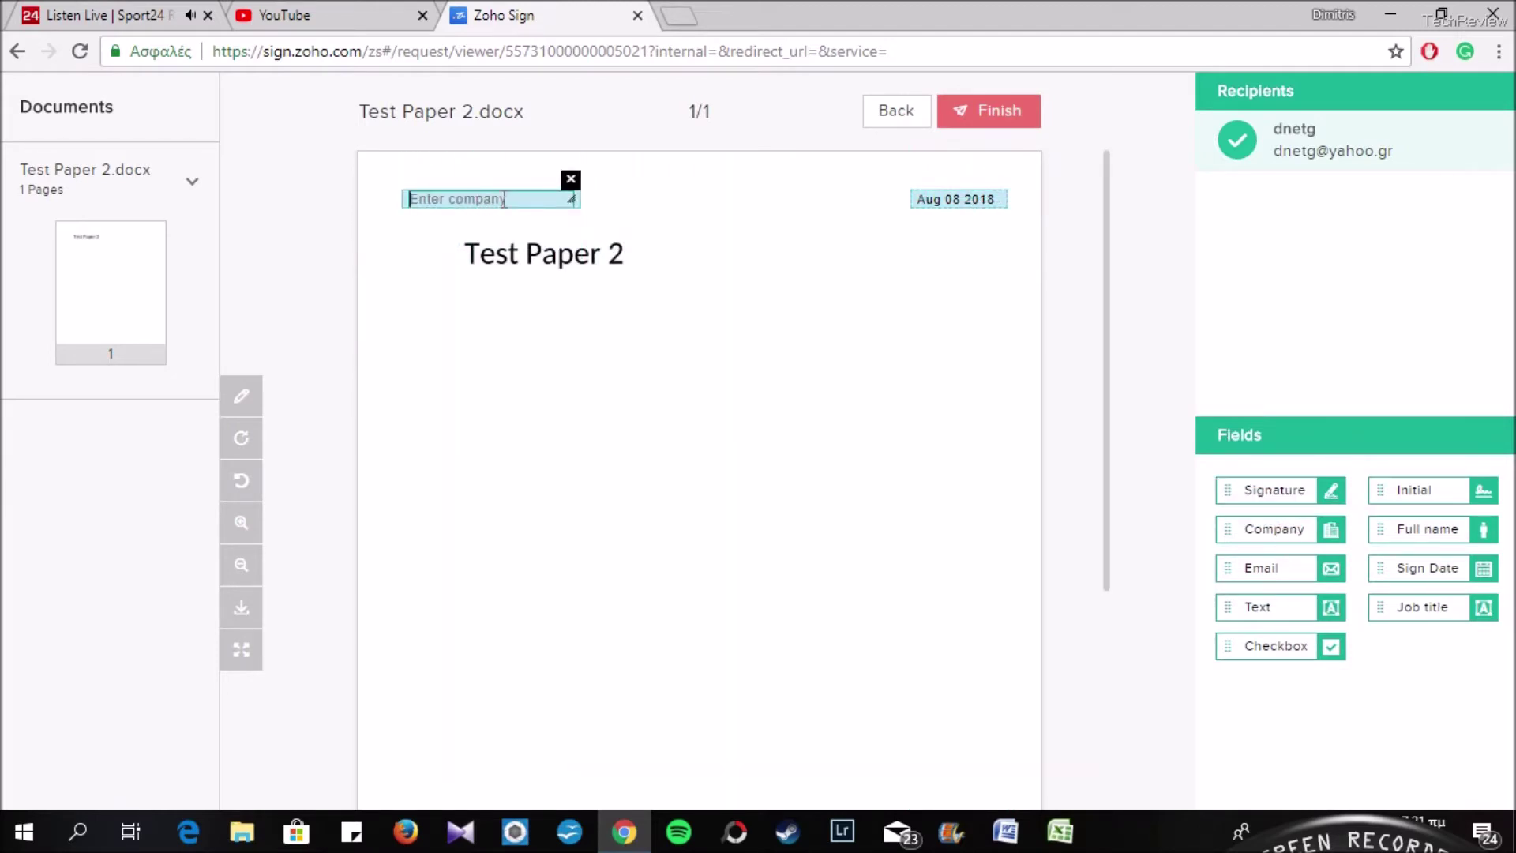
pyautogui.click(506, 199)
pyautogui.write('My company')
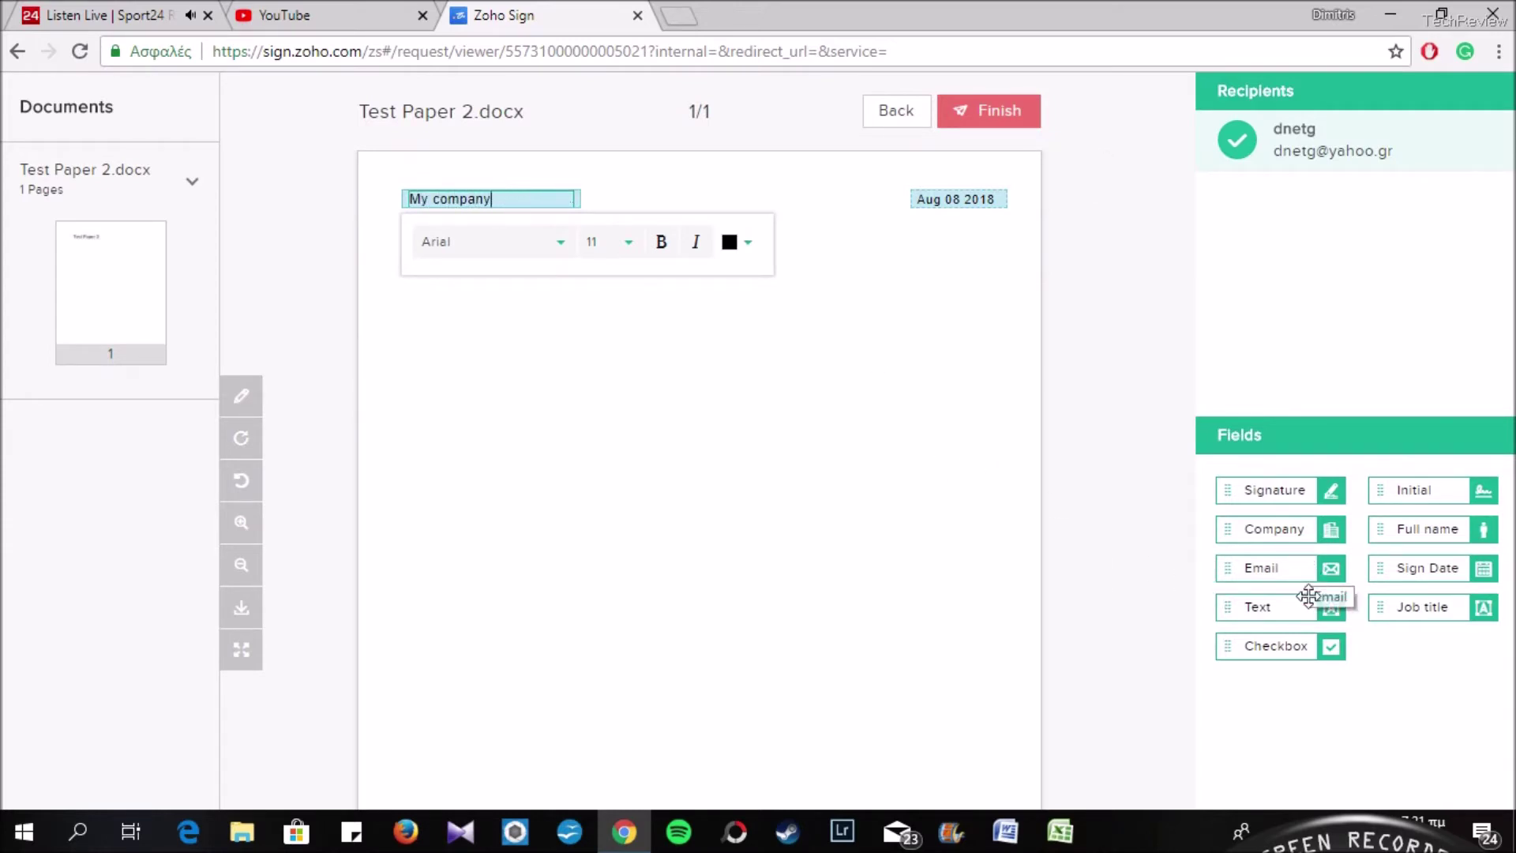
pyautogui.moveTo(1309, 609); pyautogui.dragTo(496, 496)
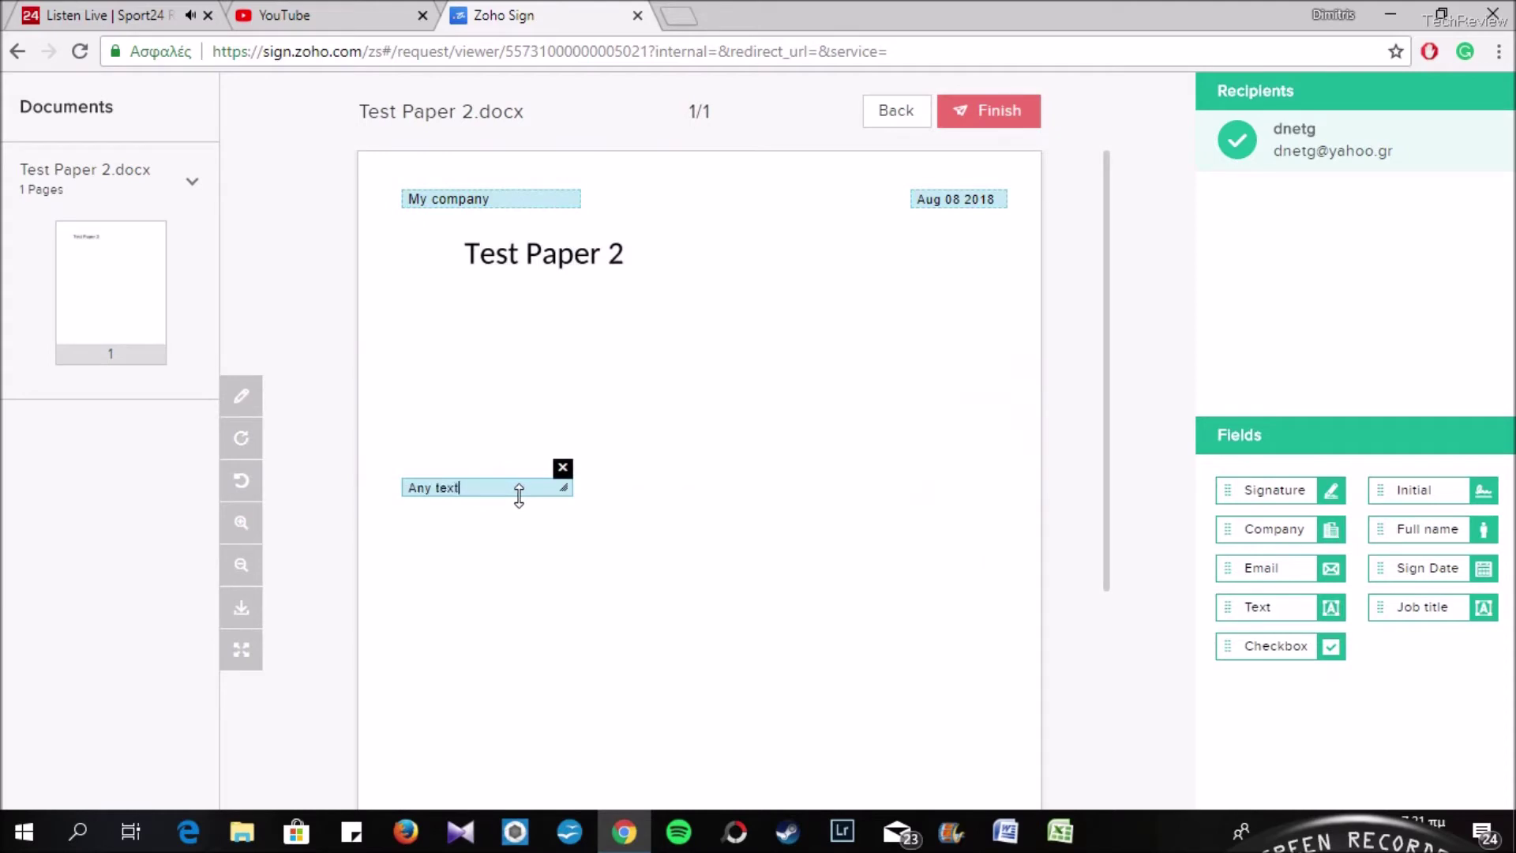
pyautogui.click(959, 466)
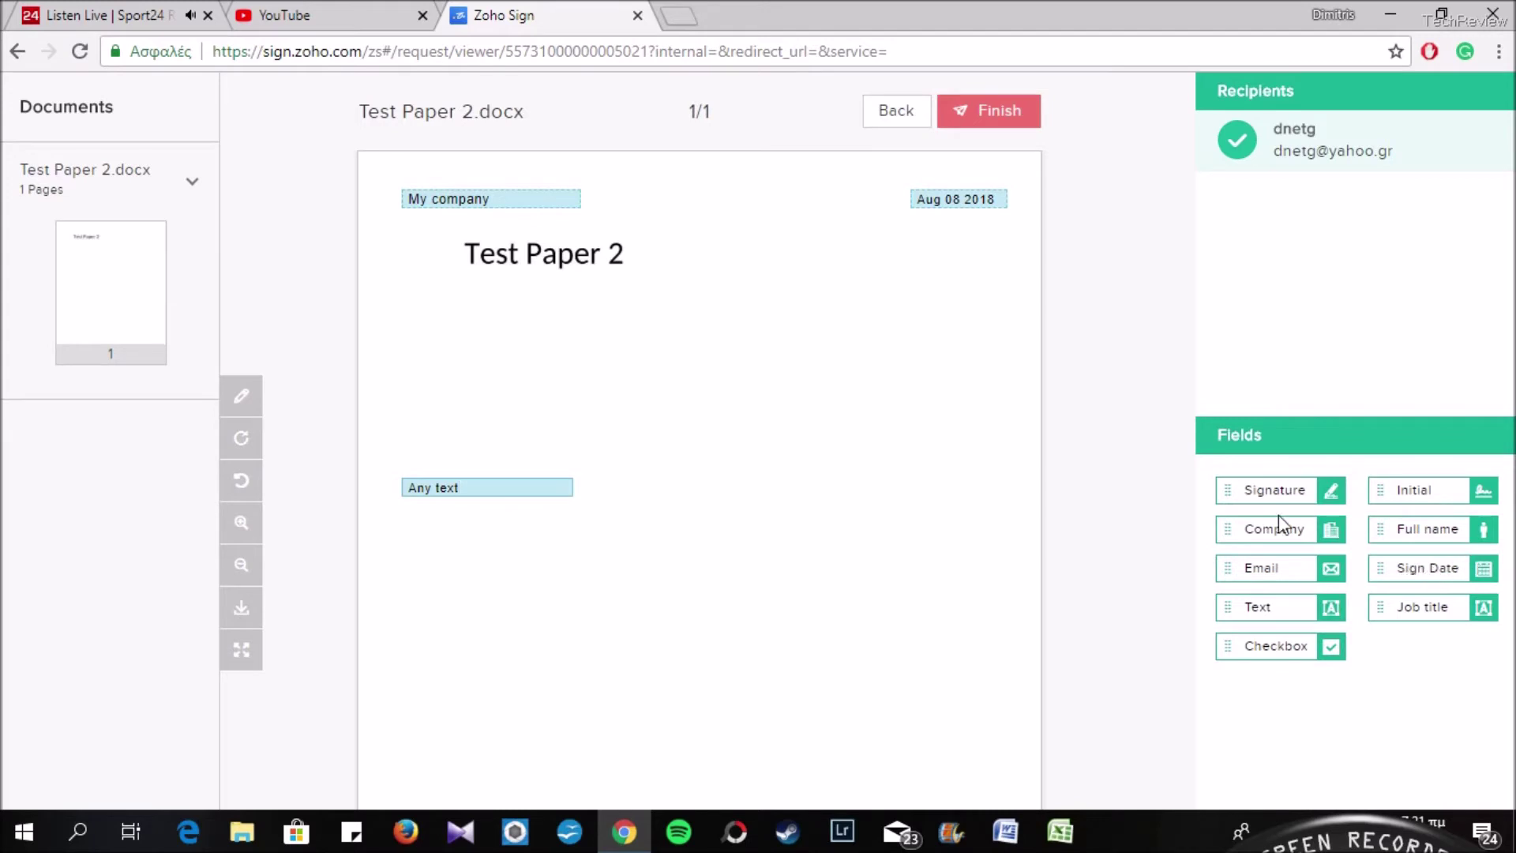
# - Add a second sign date near the lower right corner of the page and place the signature directly above it
pyautogui.moveTo(1466, 570); pyautogui.dragTo(1010, 754)
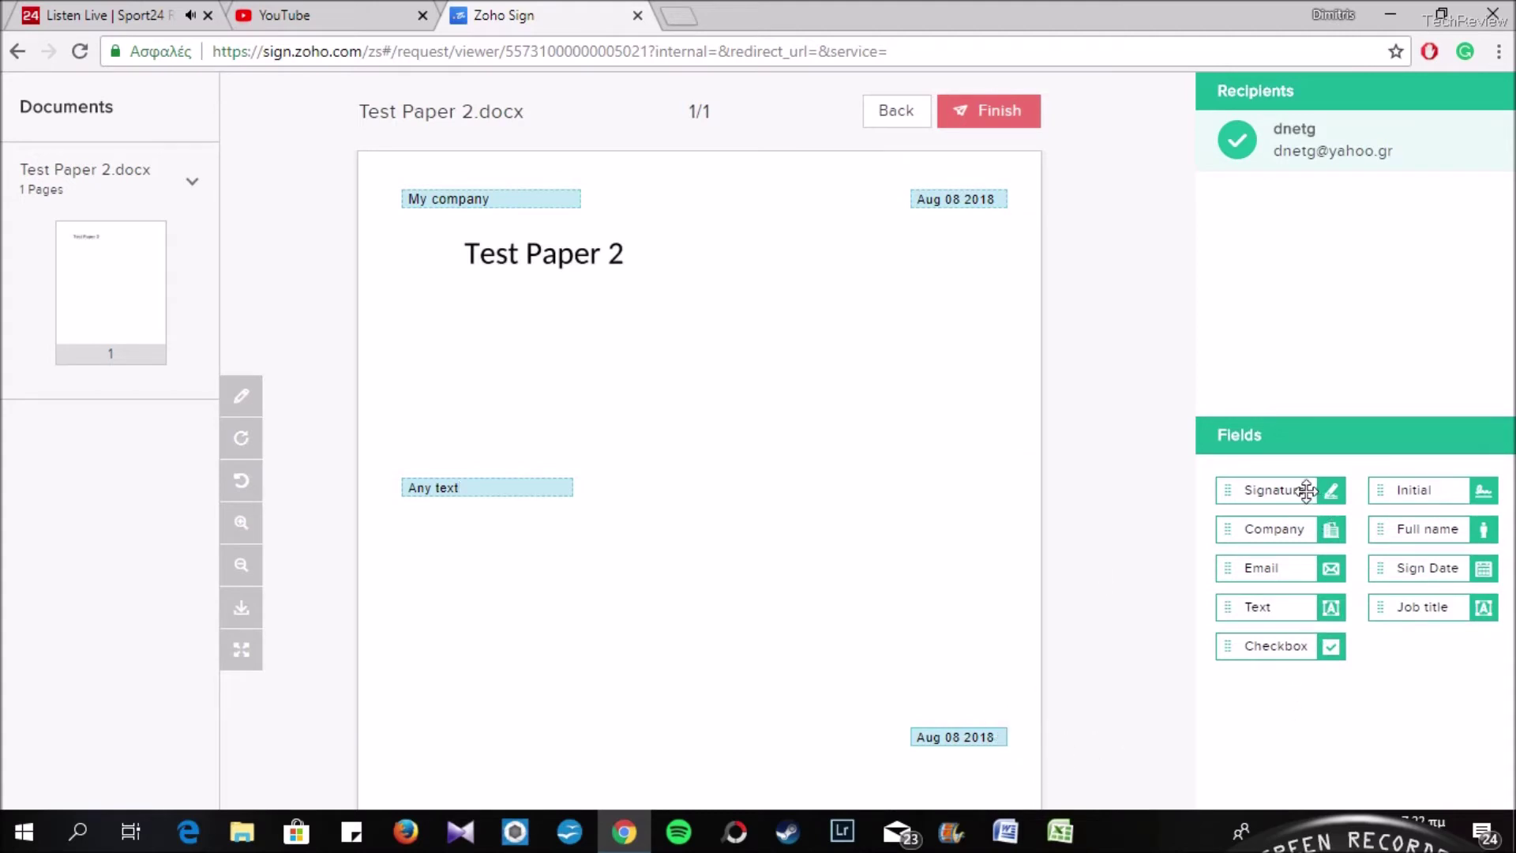
pyautogui.moveTo(1290, 490)
pyautogui.mouseDown()
pyautogui.moveTo(1165, 494)
pyautogui.moveTo(1005, 663)
pyautogui.moveTo(1019, 698)
pyautogui.moveTo(945, 673)
pyautogui.mouseUp()
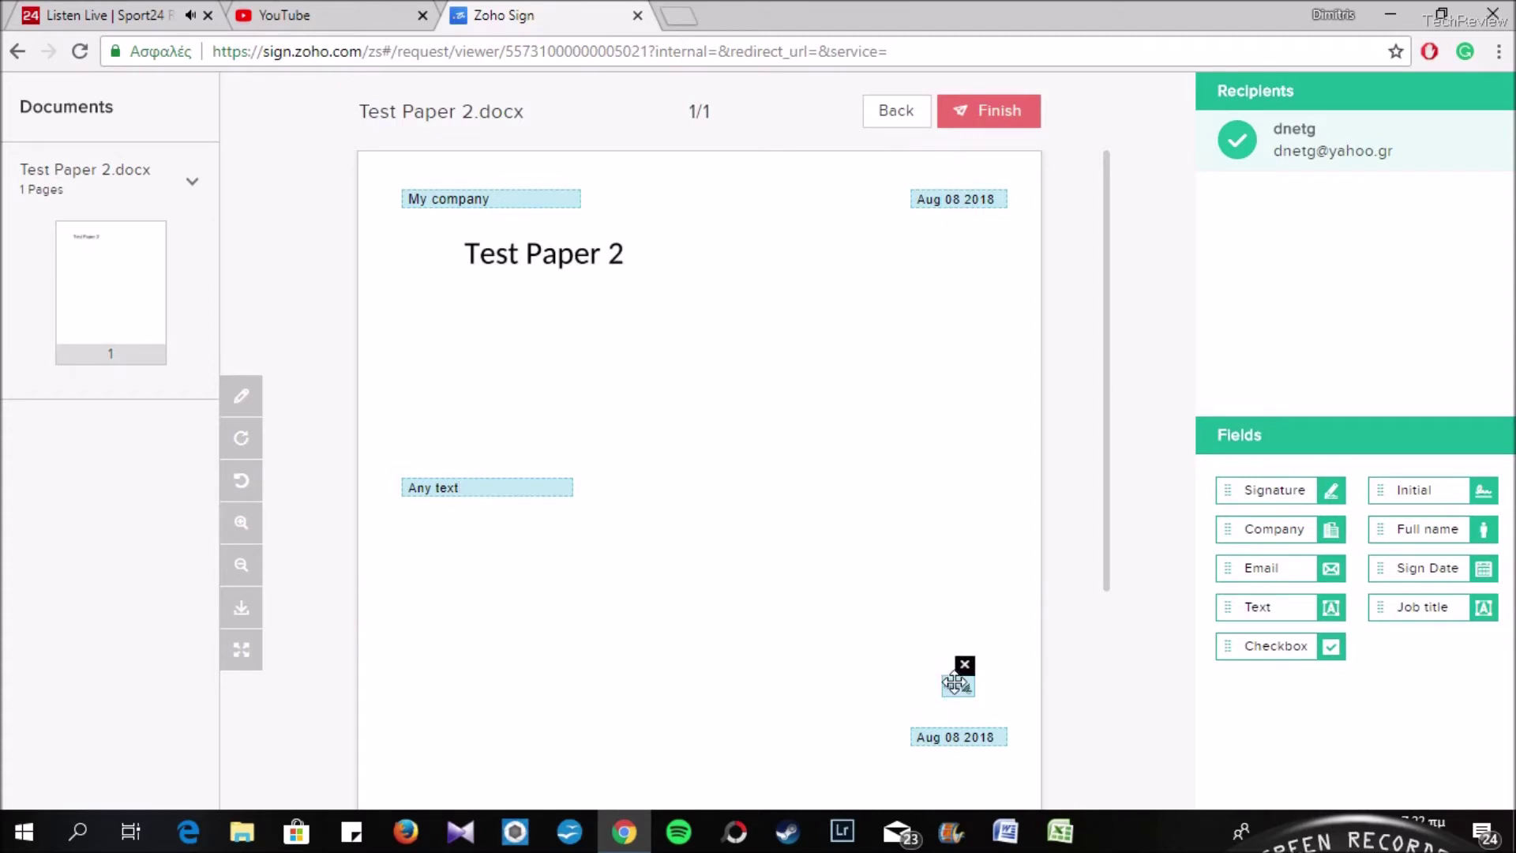
pyautogui.moveTo(912, 658)
pyautogui.mouseDown()
pyautogui.moveTo(875, 633)
pyautogui.moveTo(951, 669)
pyautogui.moveTo(950, 687)
pyautogui.mouseUp()
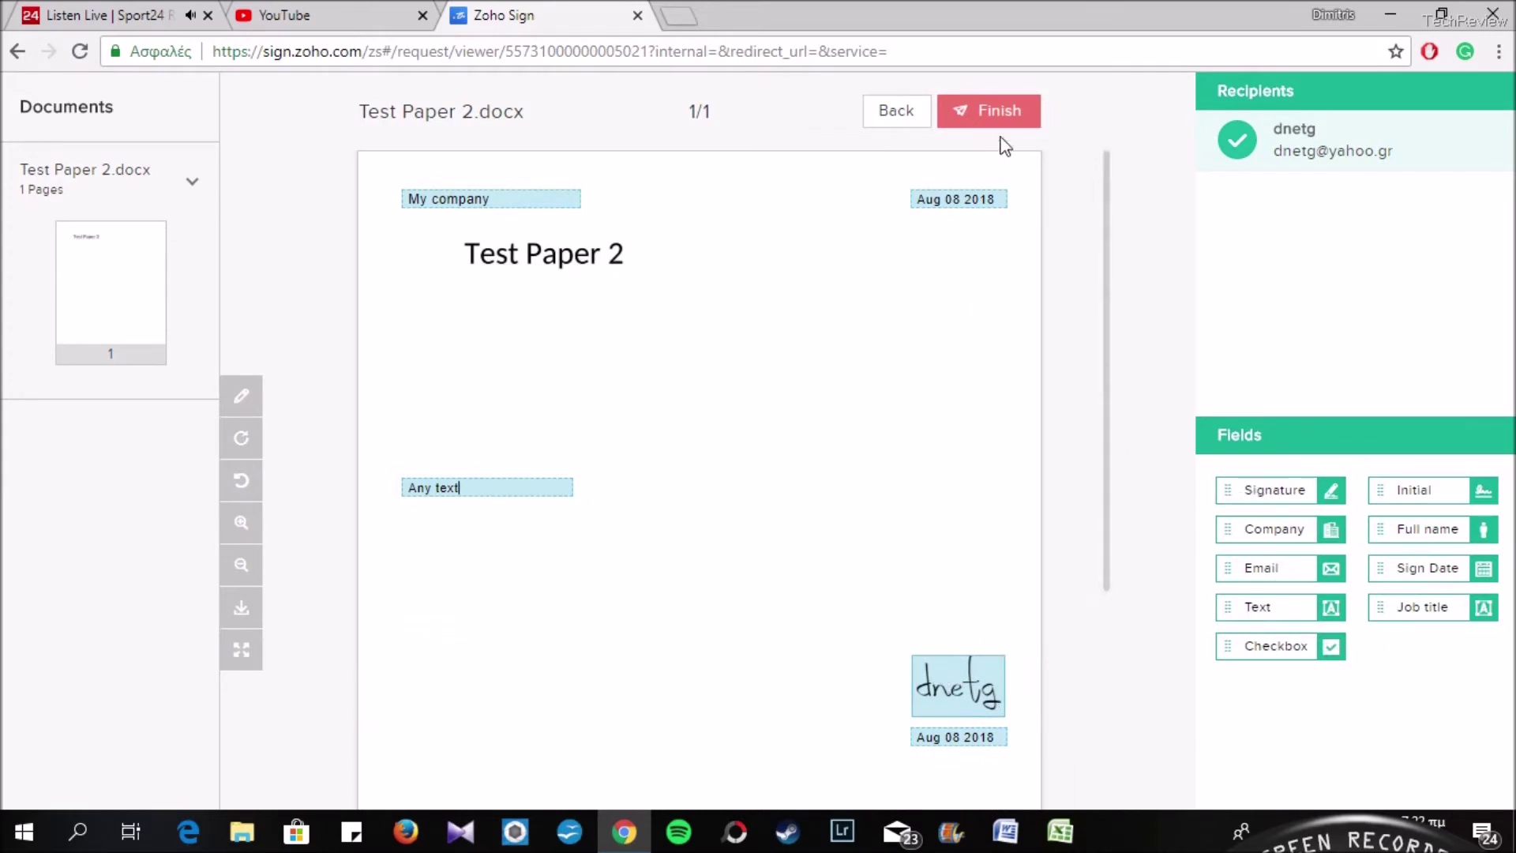
# - Finish signing Test Paper 2.docx and close the email dialog without entering a recipient
pyautogui.click(997, 110)
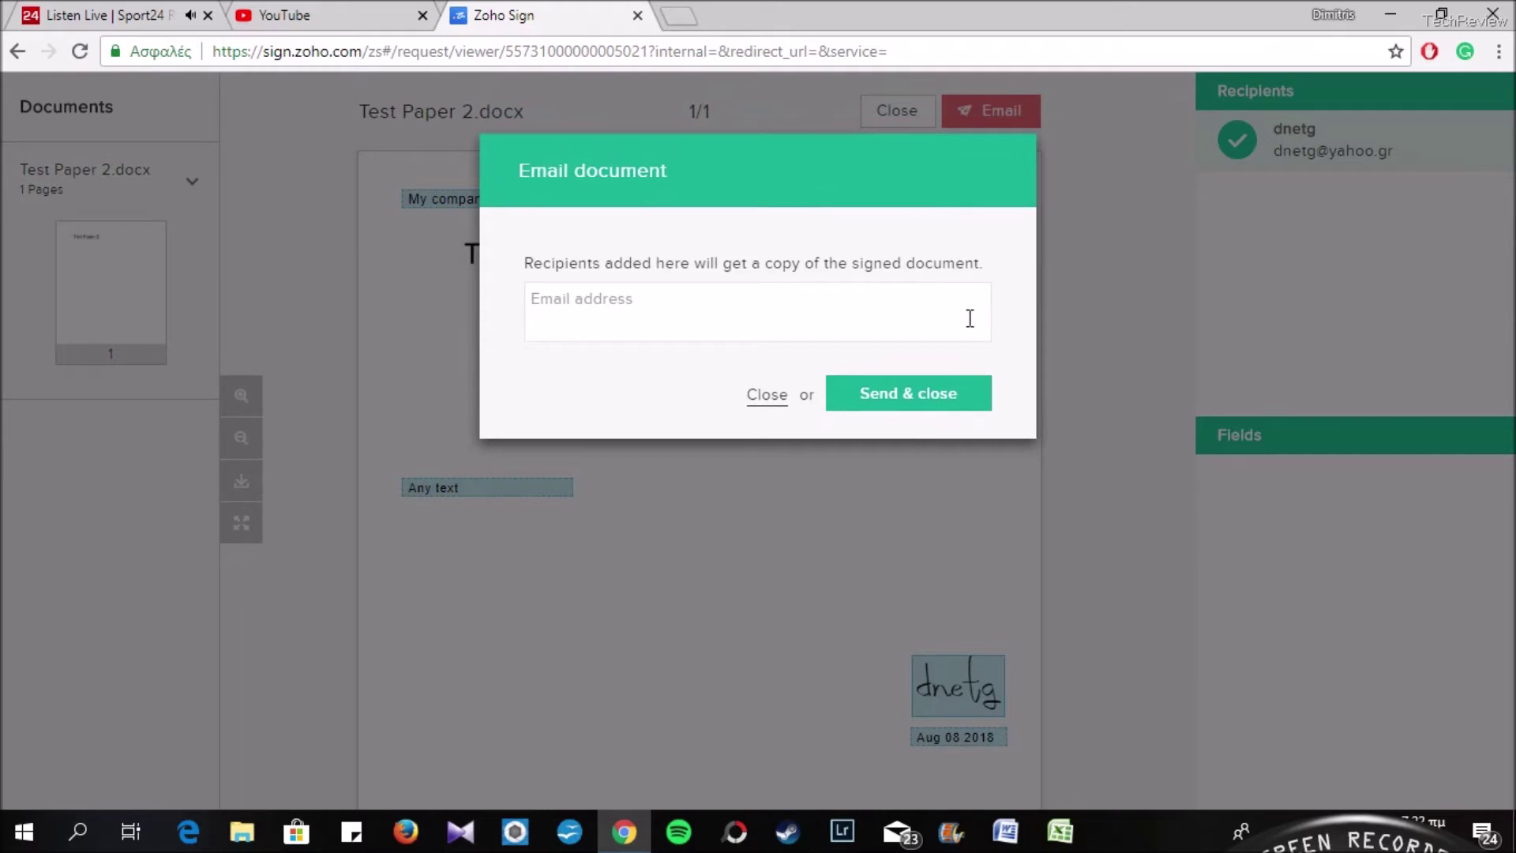
pyautogui.click(922, 402)
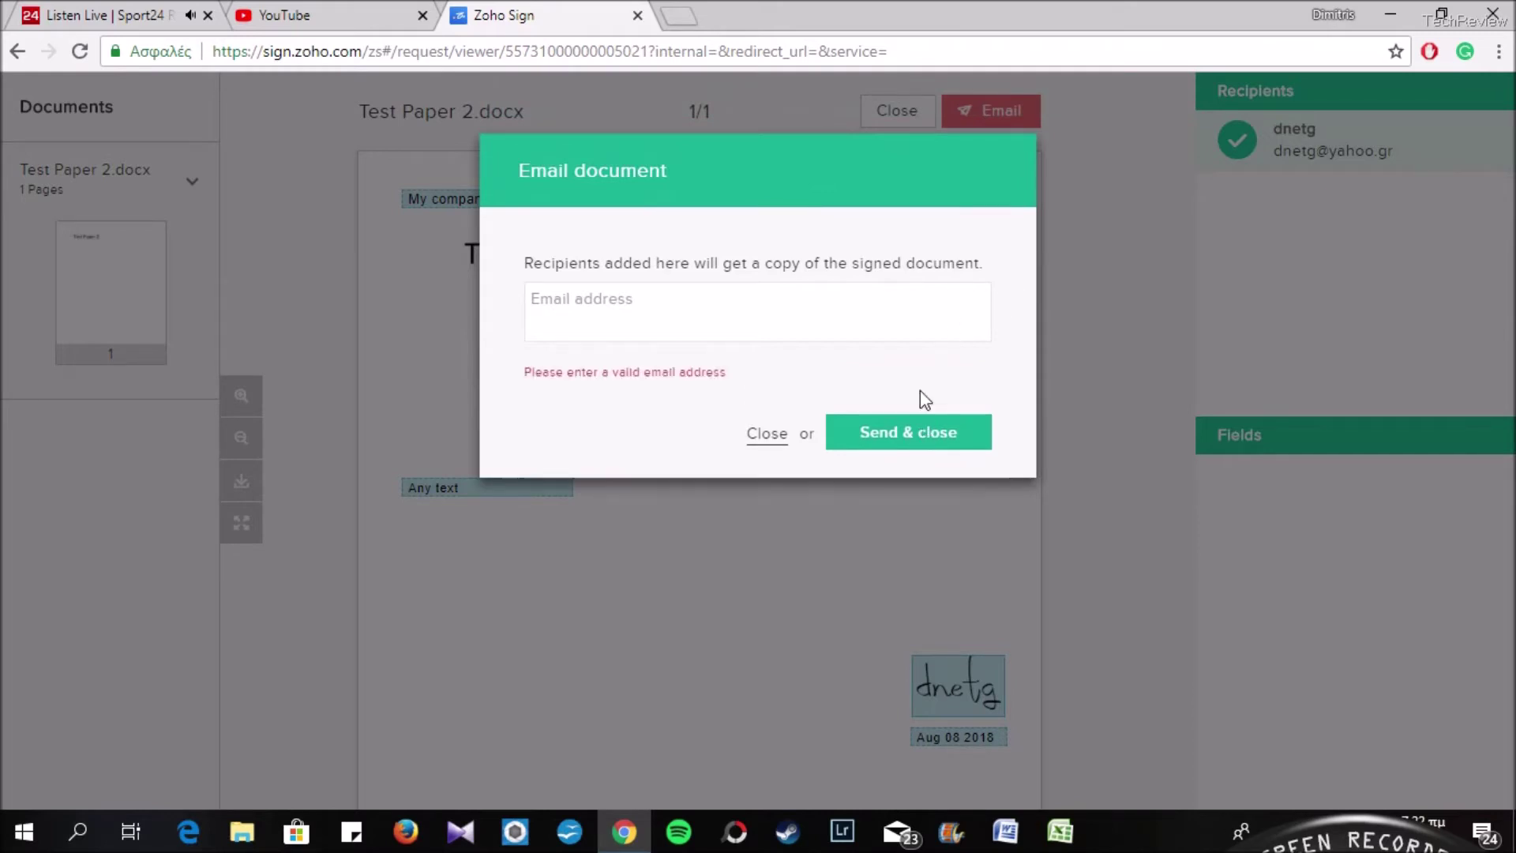
pyautogui.click(766, 435)
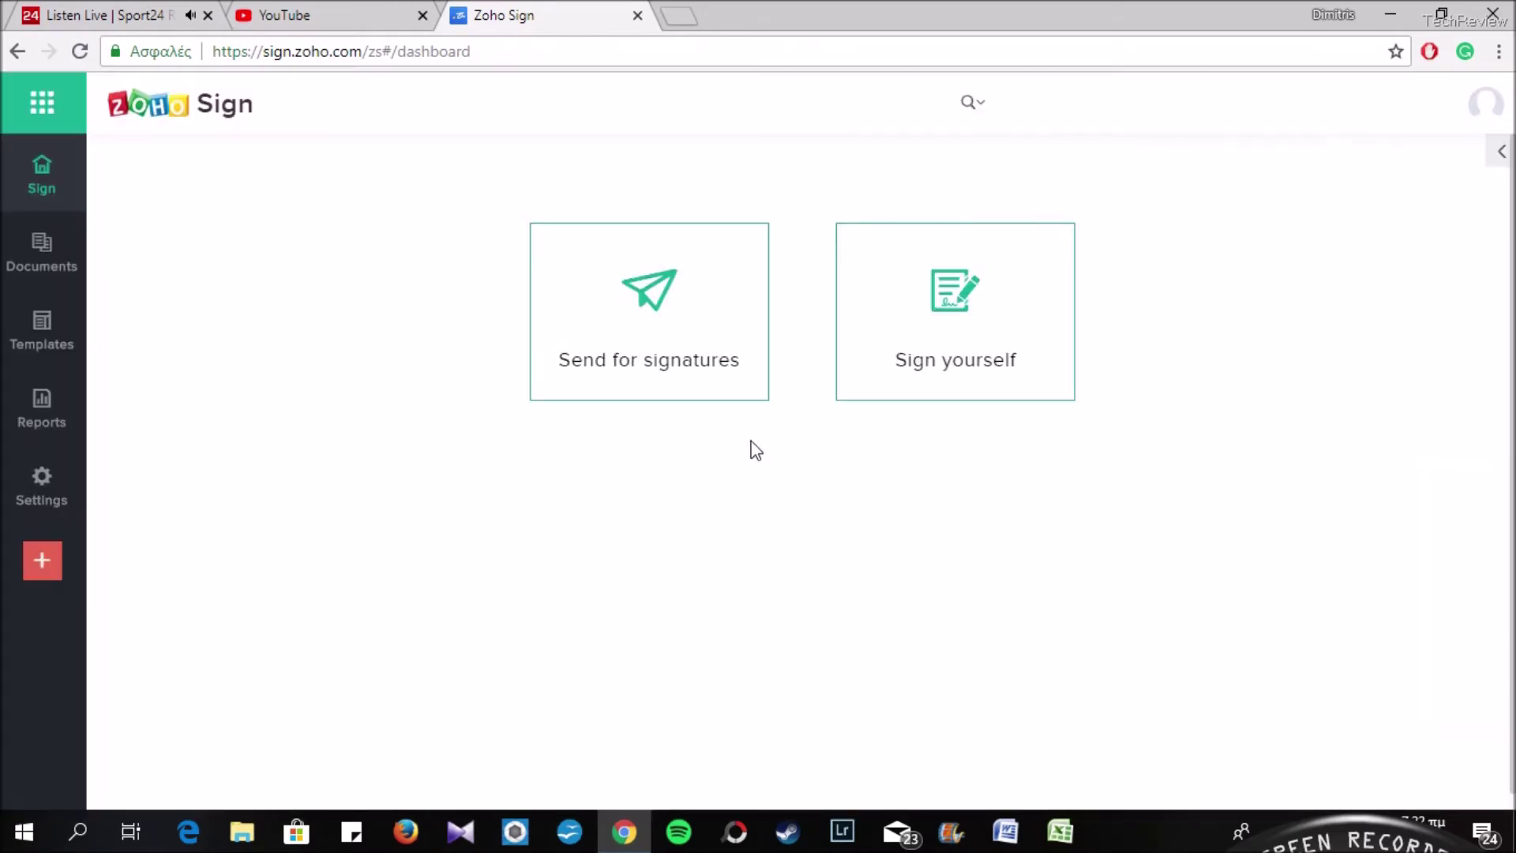
# - Open the Send for signatures form and examine its document details, recipient options and expanded additional settings
pyautogui.click(608, 371)
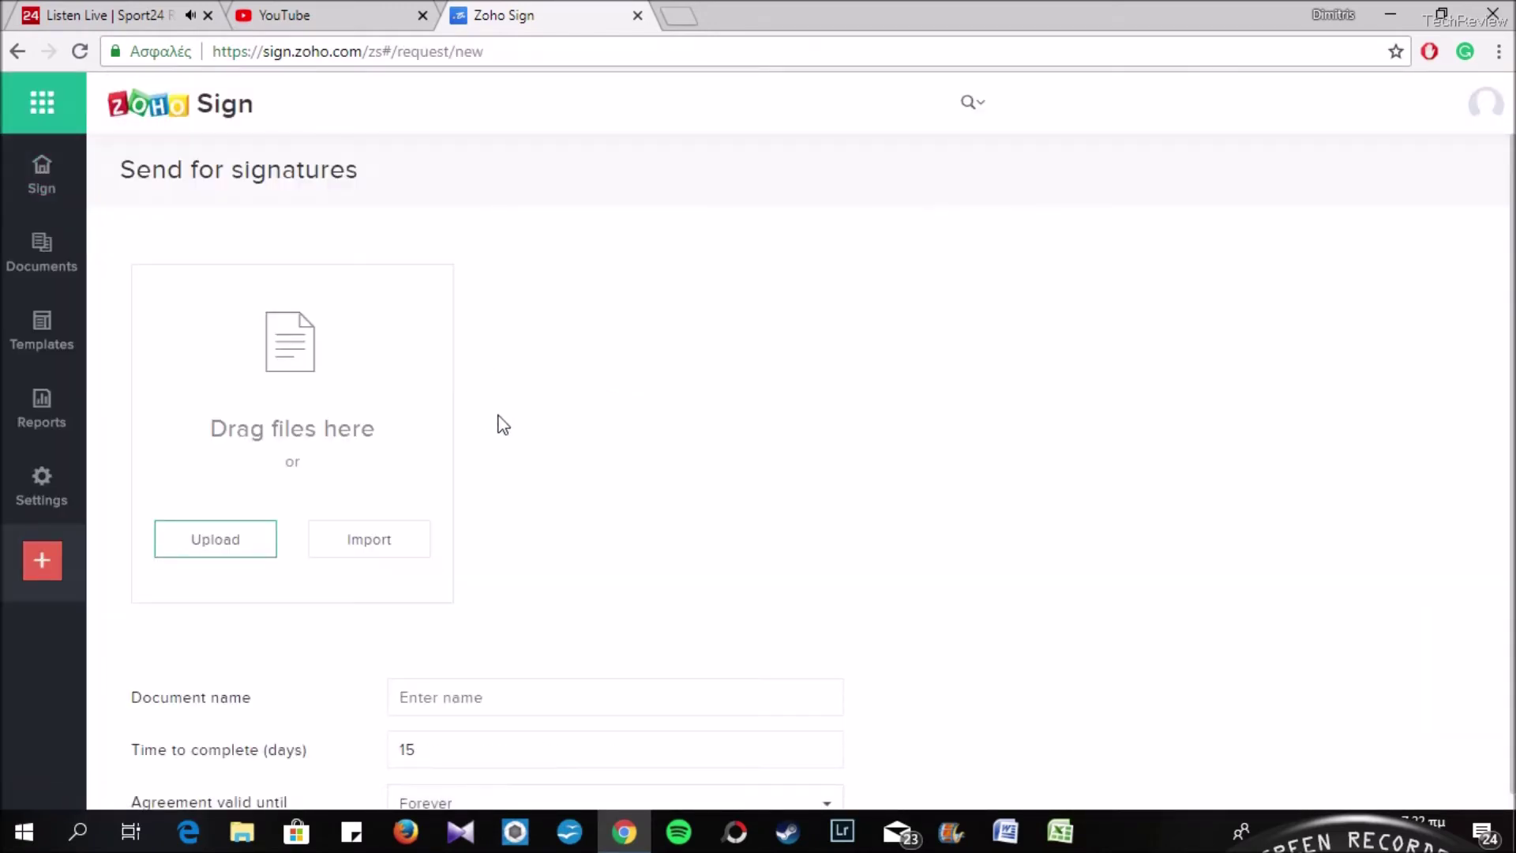
pyautogui.scroll(-2, 508, 467)
pyautogui.scroll(-3, 508, 468)
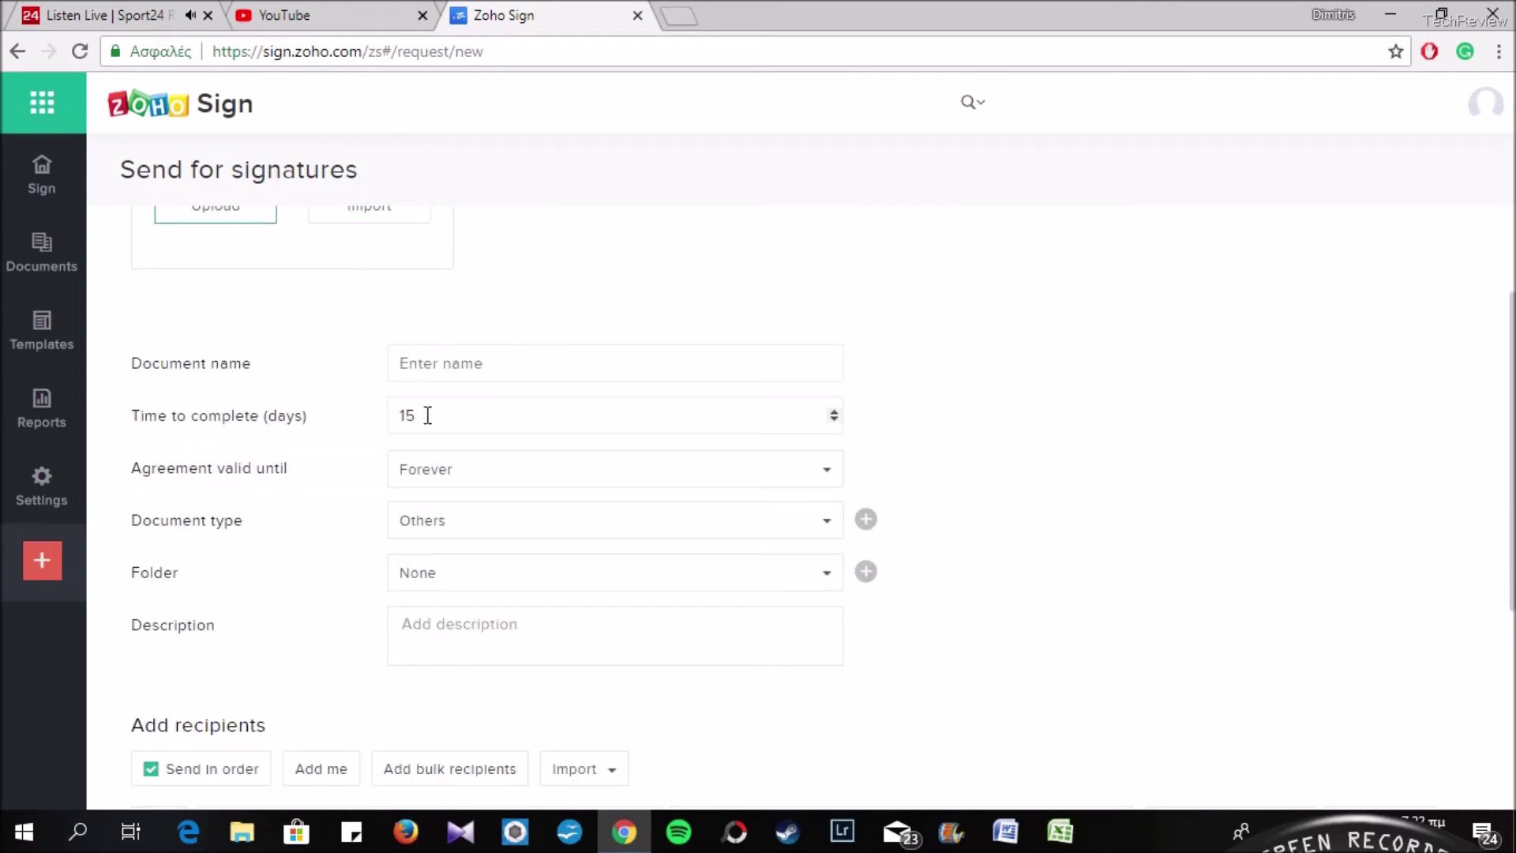
pyautogui.scroll(-1, 486, 447)
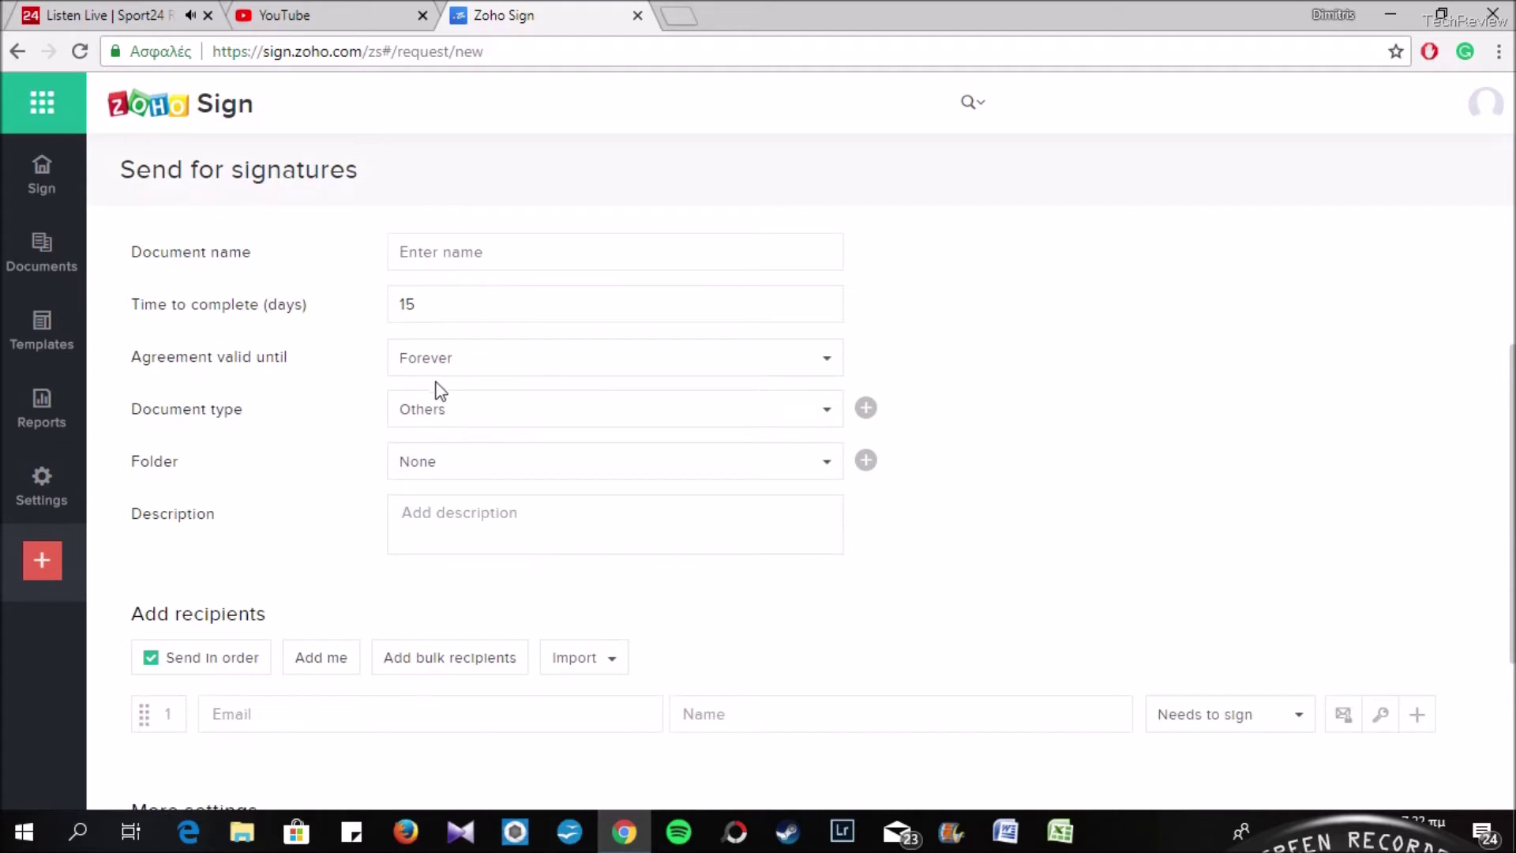
pyautogui.scroll(-3, 613, 460)
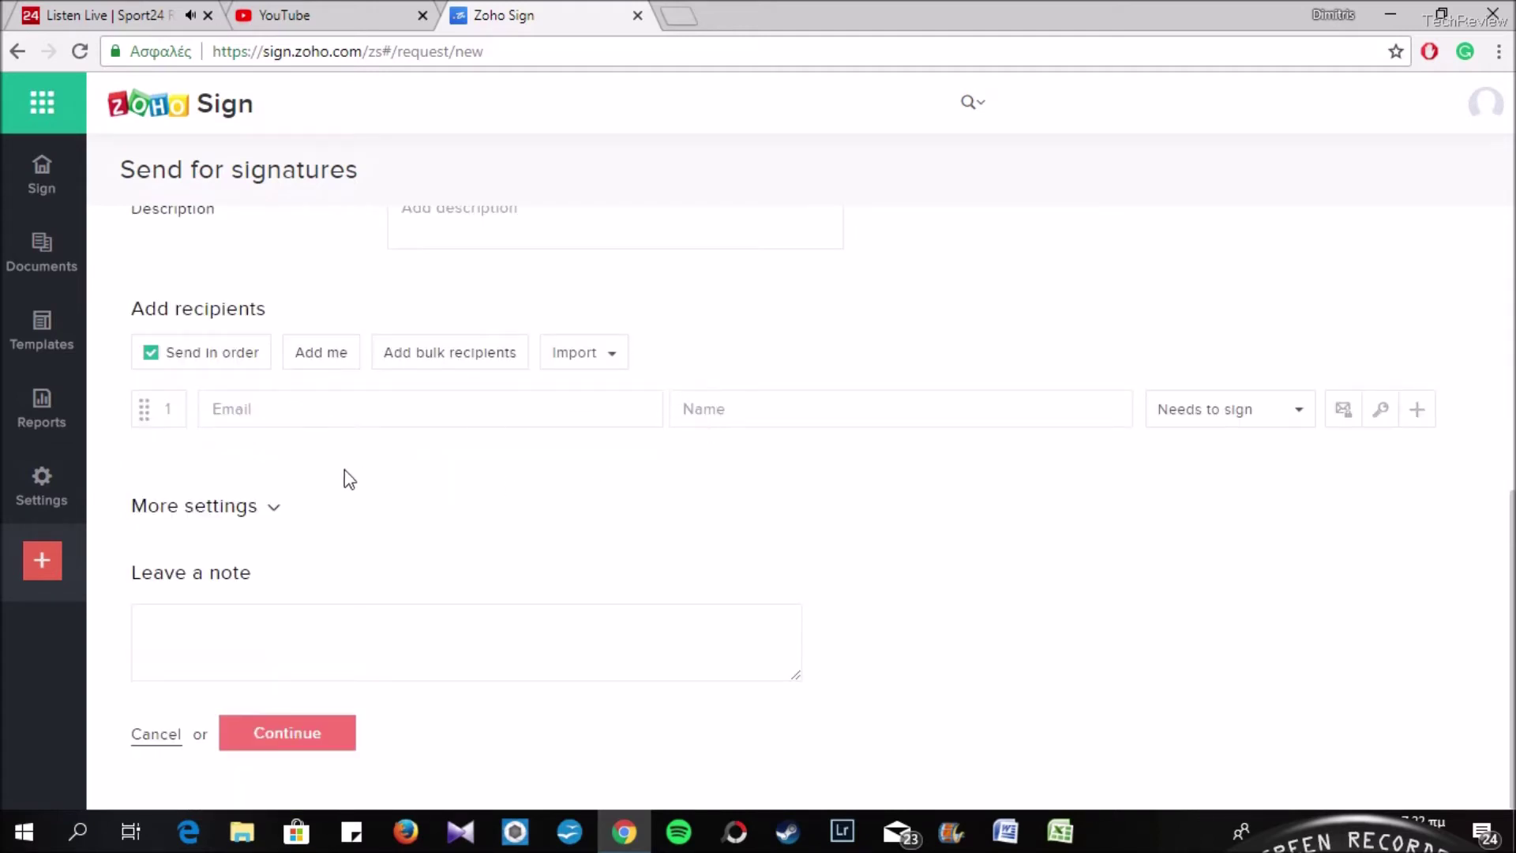
pyautogui.click(274, 515)
pyautogui.scroll(-1, 339, 482)
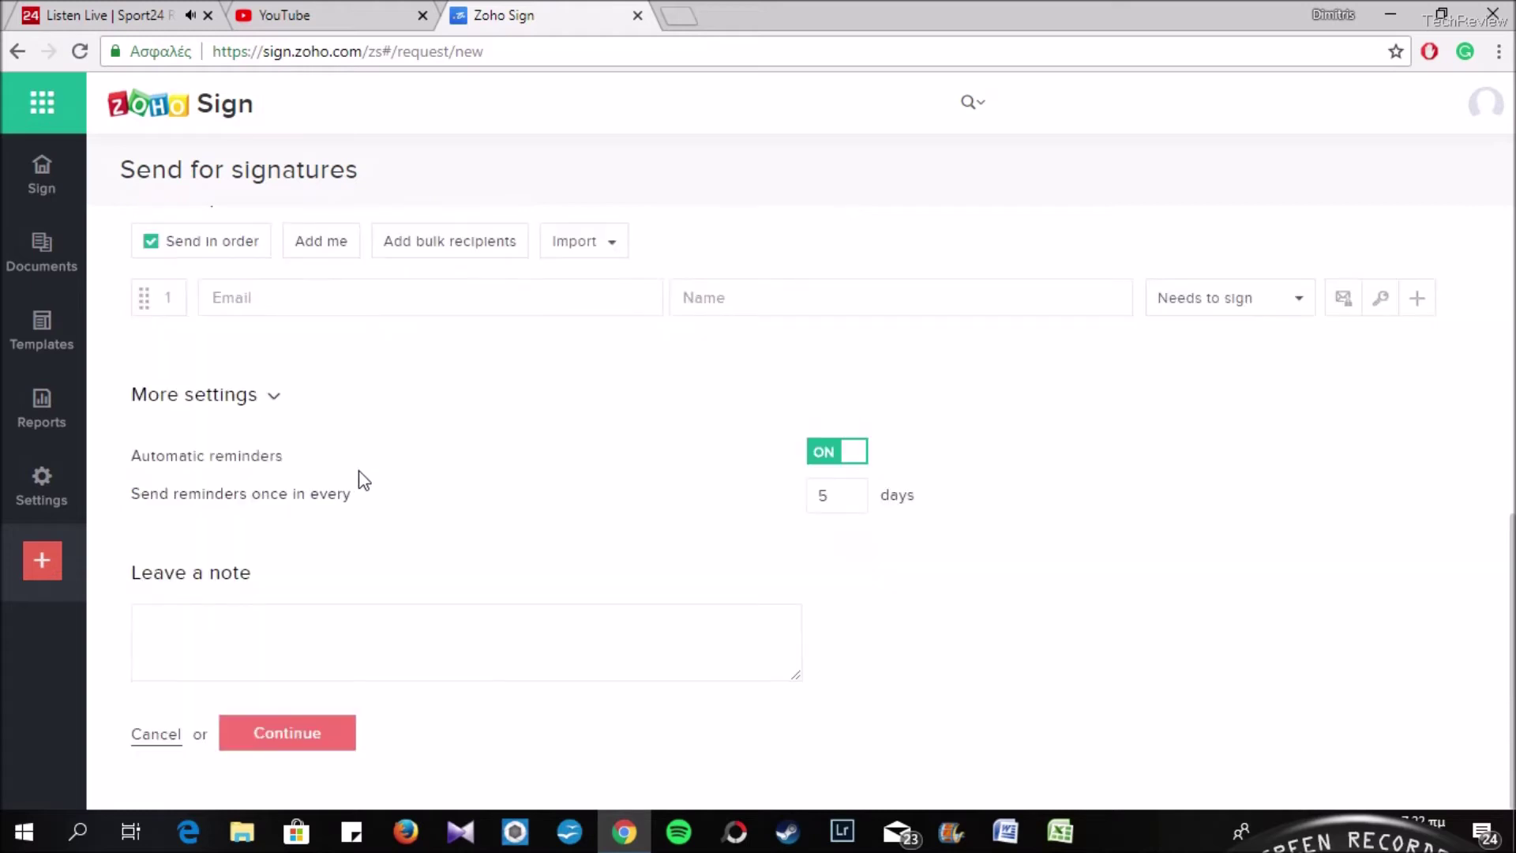
pyautogui.scroll(8, 393, 491)
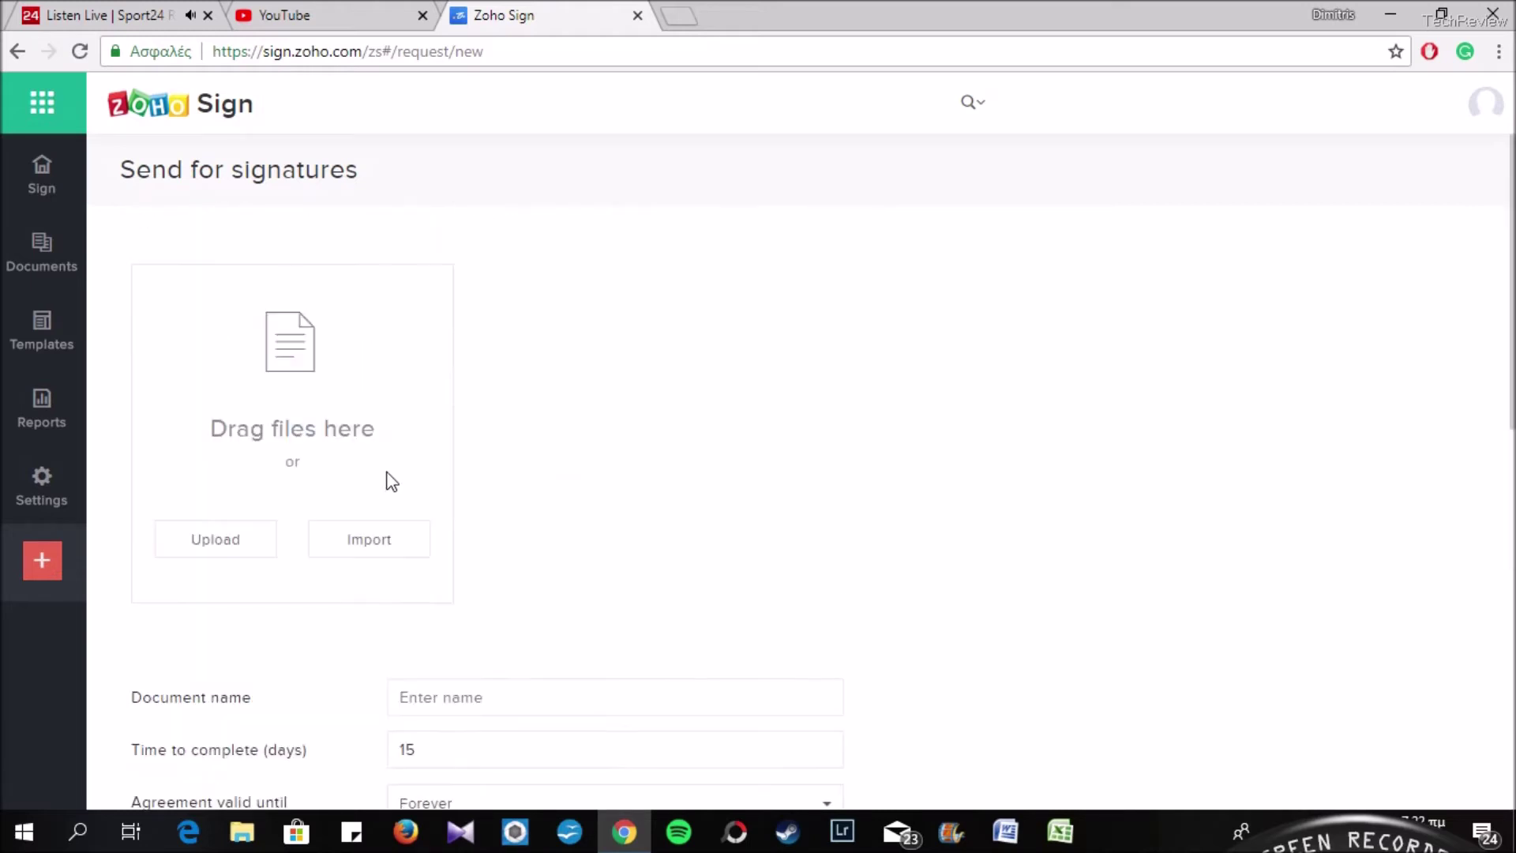
# - Open the list of all sent documents and show the available actions for Test Paper 2.docx
pyautogui.click(46, 202)
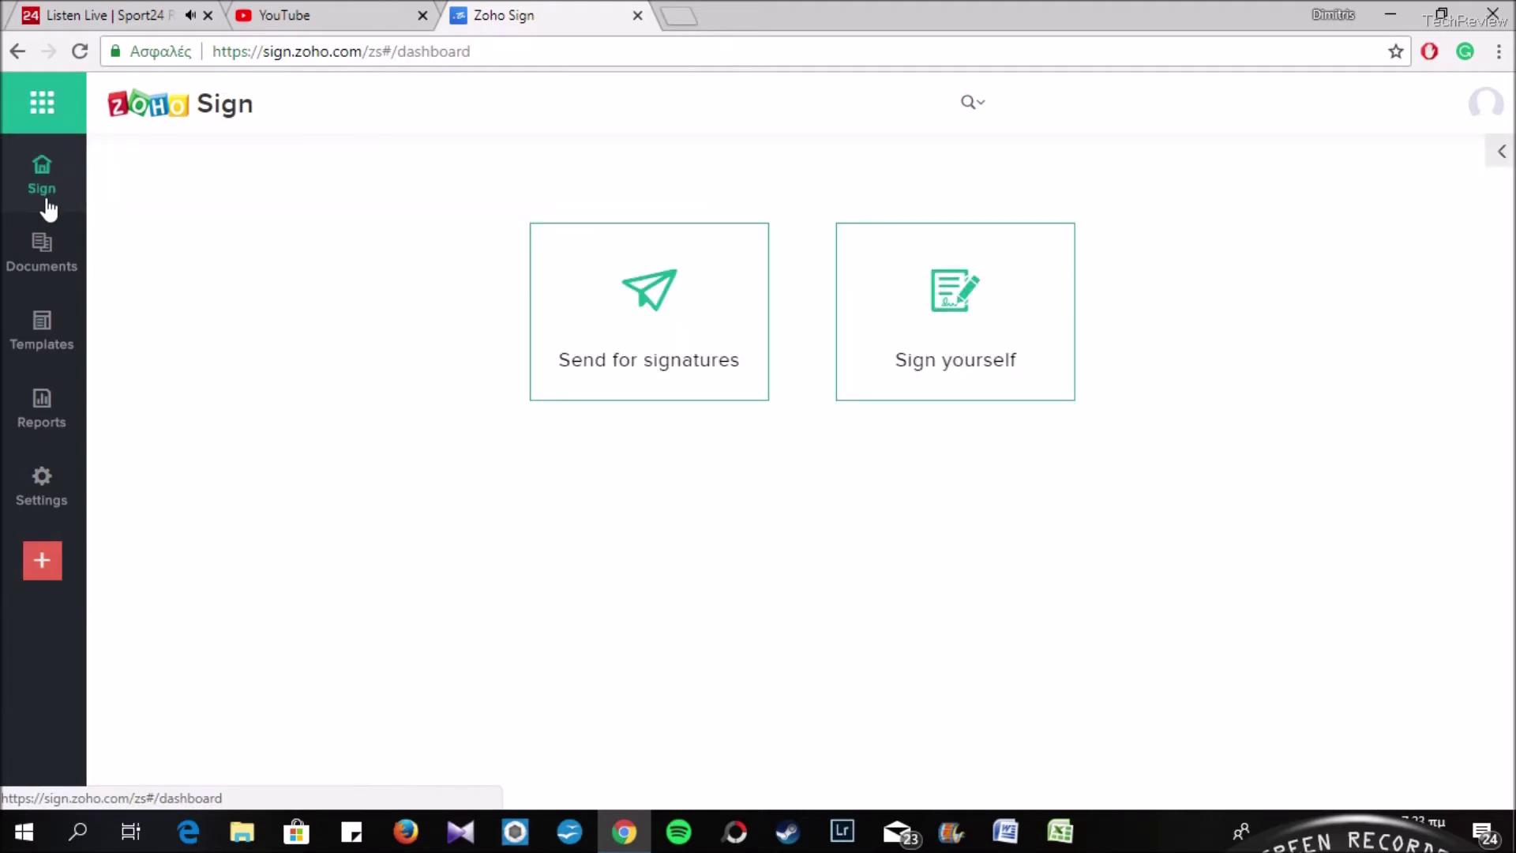
pyautogui.moveTo(46, 245)
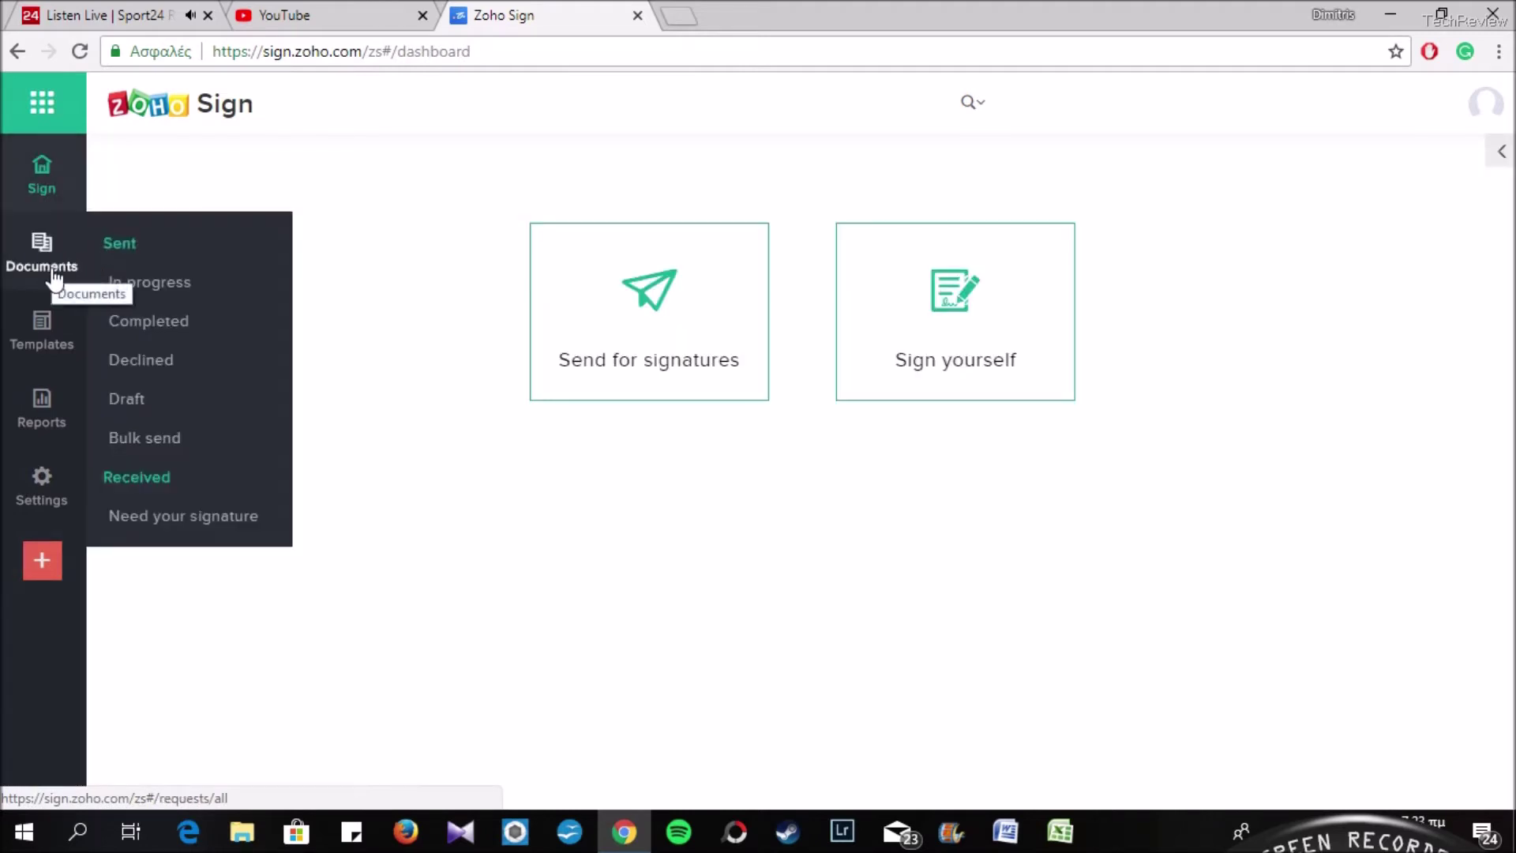
pyautogui.click(117, 254)
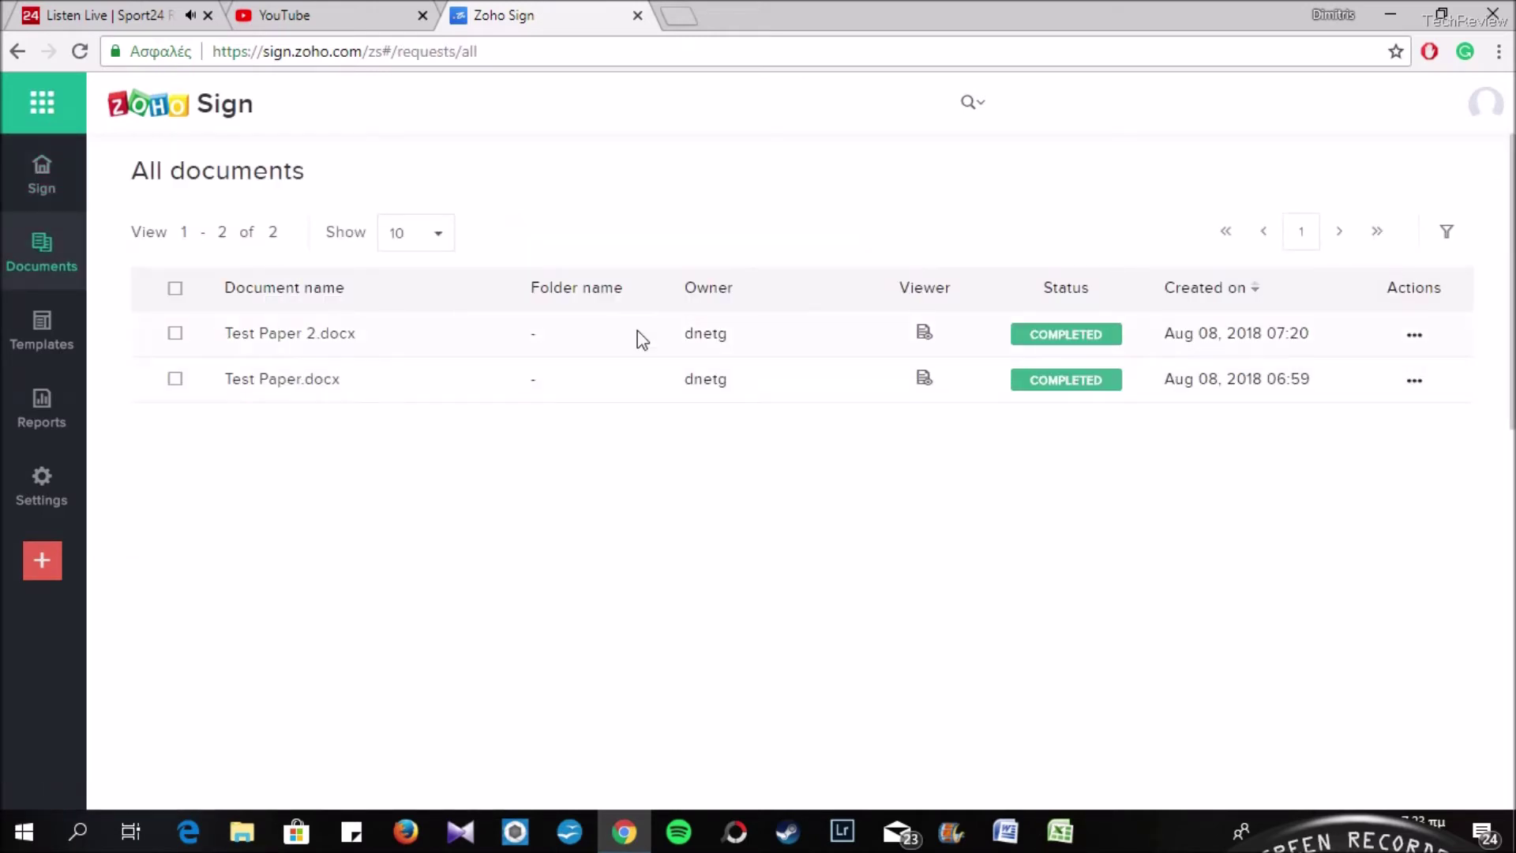
pyautogui.click(1411, 355)
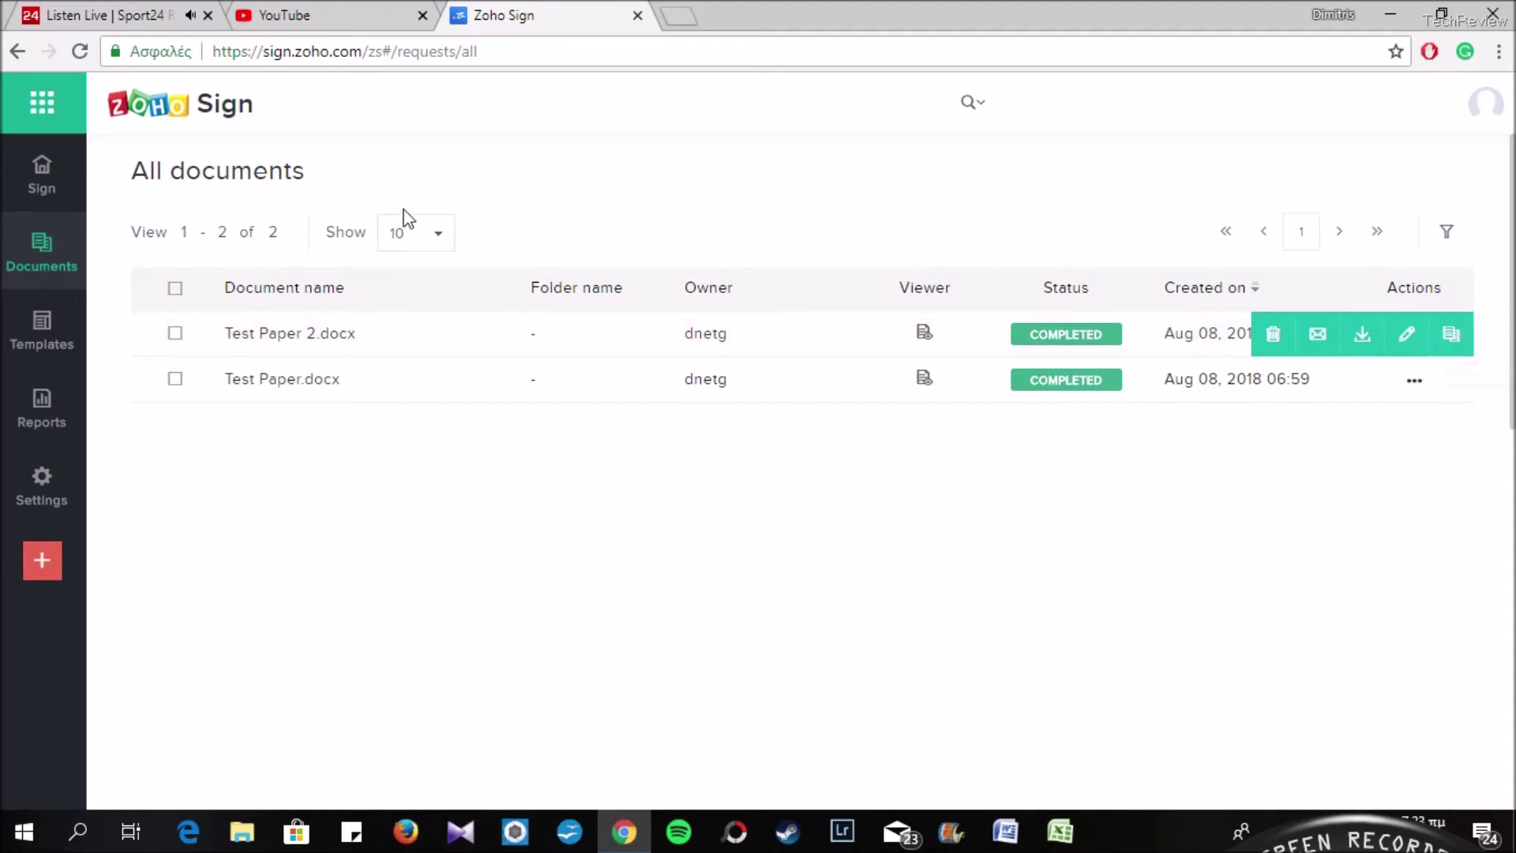
# - Look through the sent documents by category: In progress, Completed, Declined, Draft and Bulk send
pyautogui.moveTo(43, 251)
pyautogui.click(149, 294)
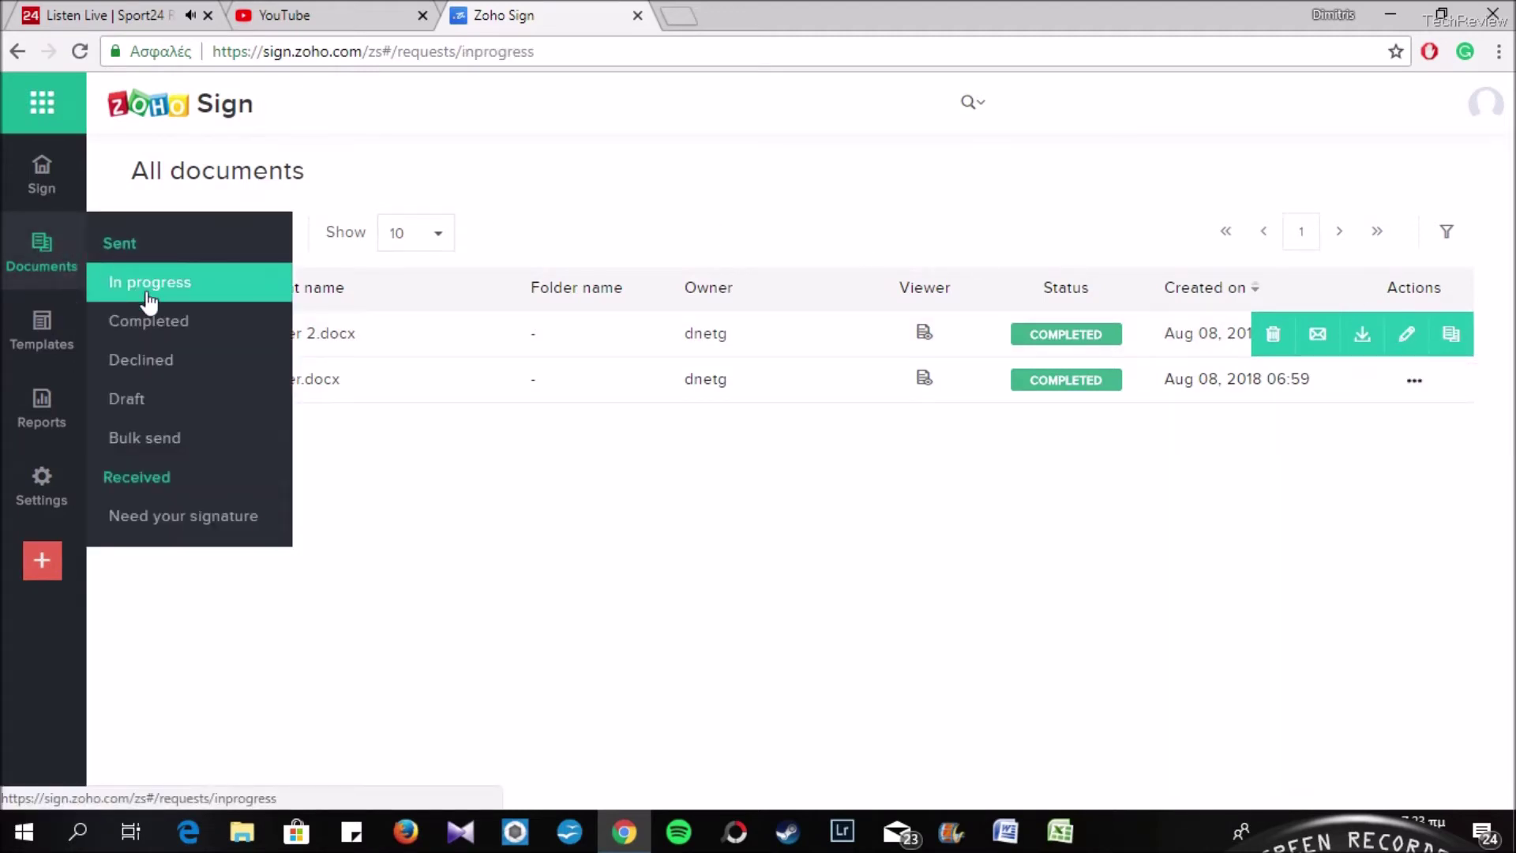
pyautogui.moveTo(71, 281)
pyautogui.click(158, 324)
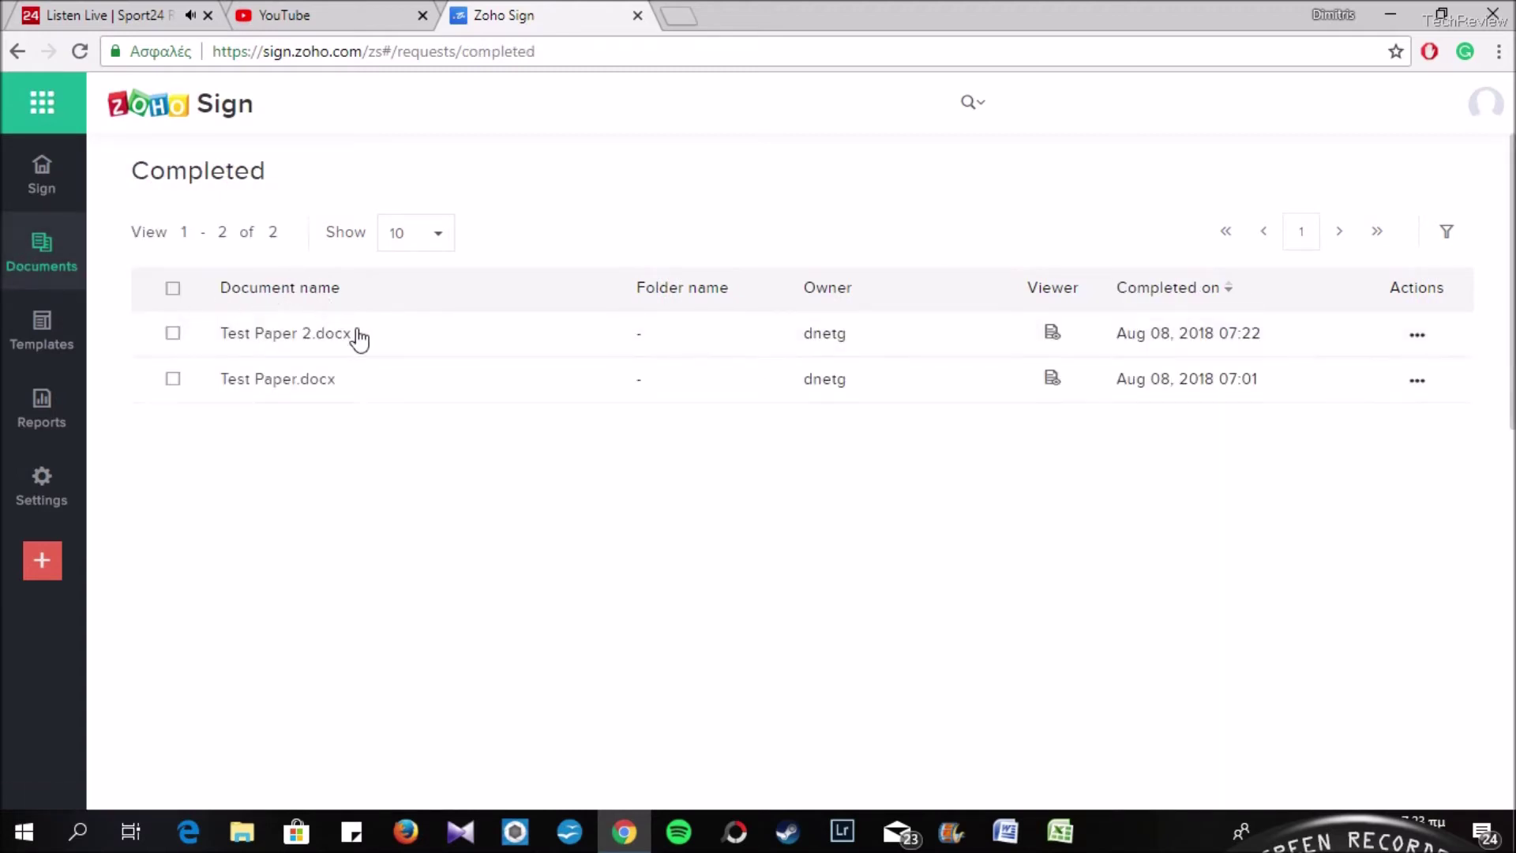
pyautogui.moveTo(35, 269)
pyautogui.click(177, 360)
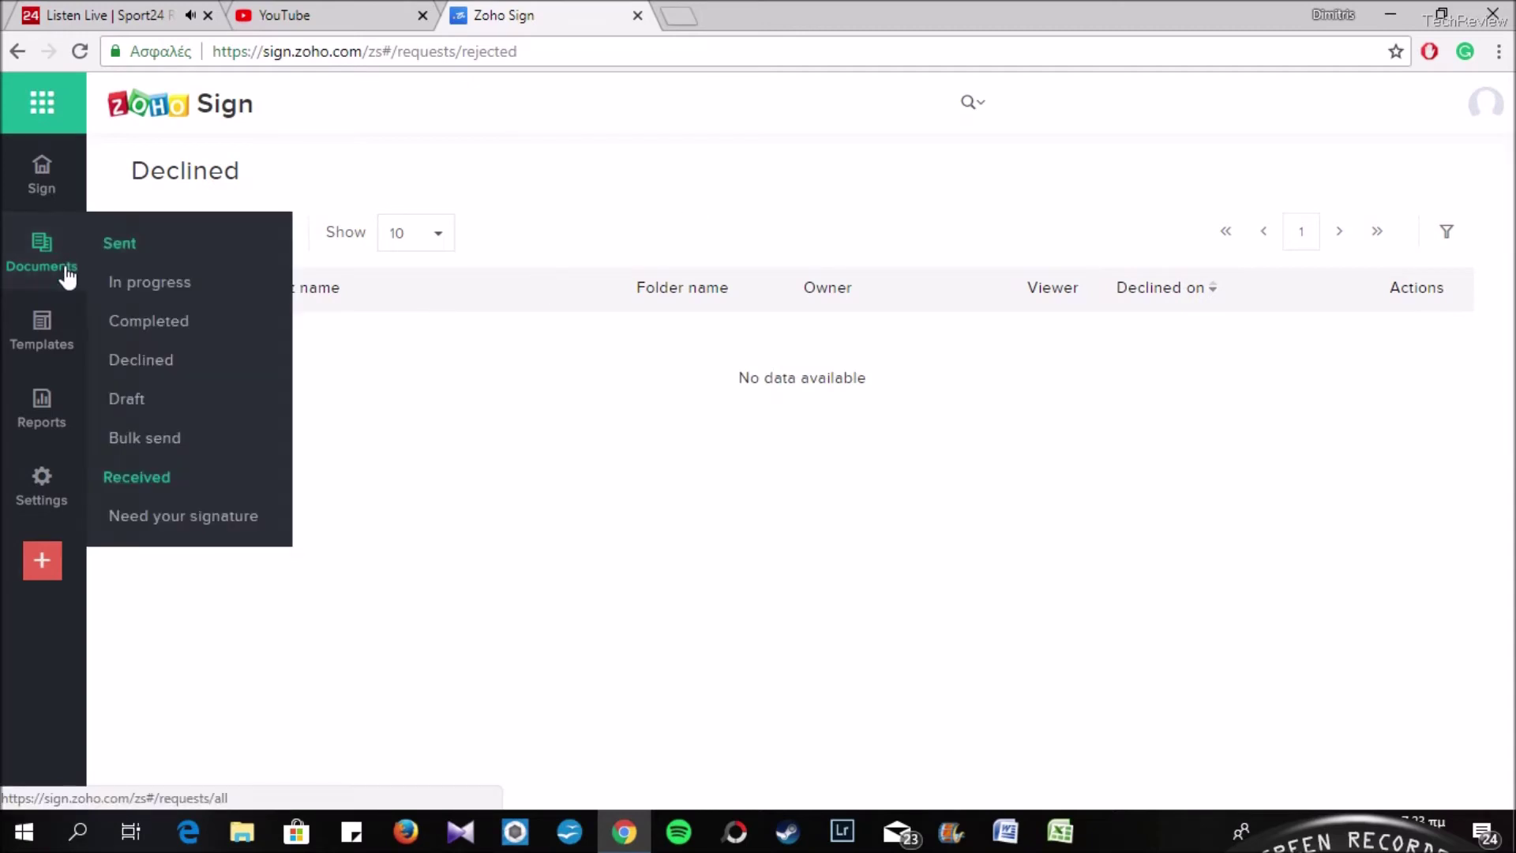
pyautogui.moveTo(41, 253)
pyautogui.click(167, 401)
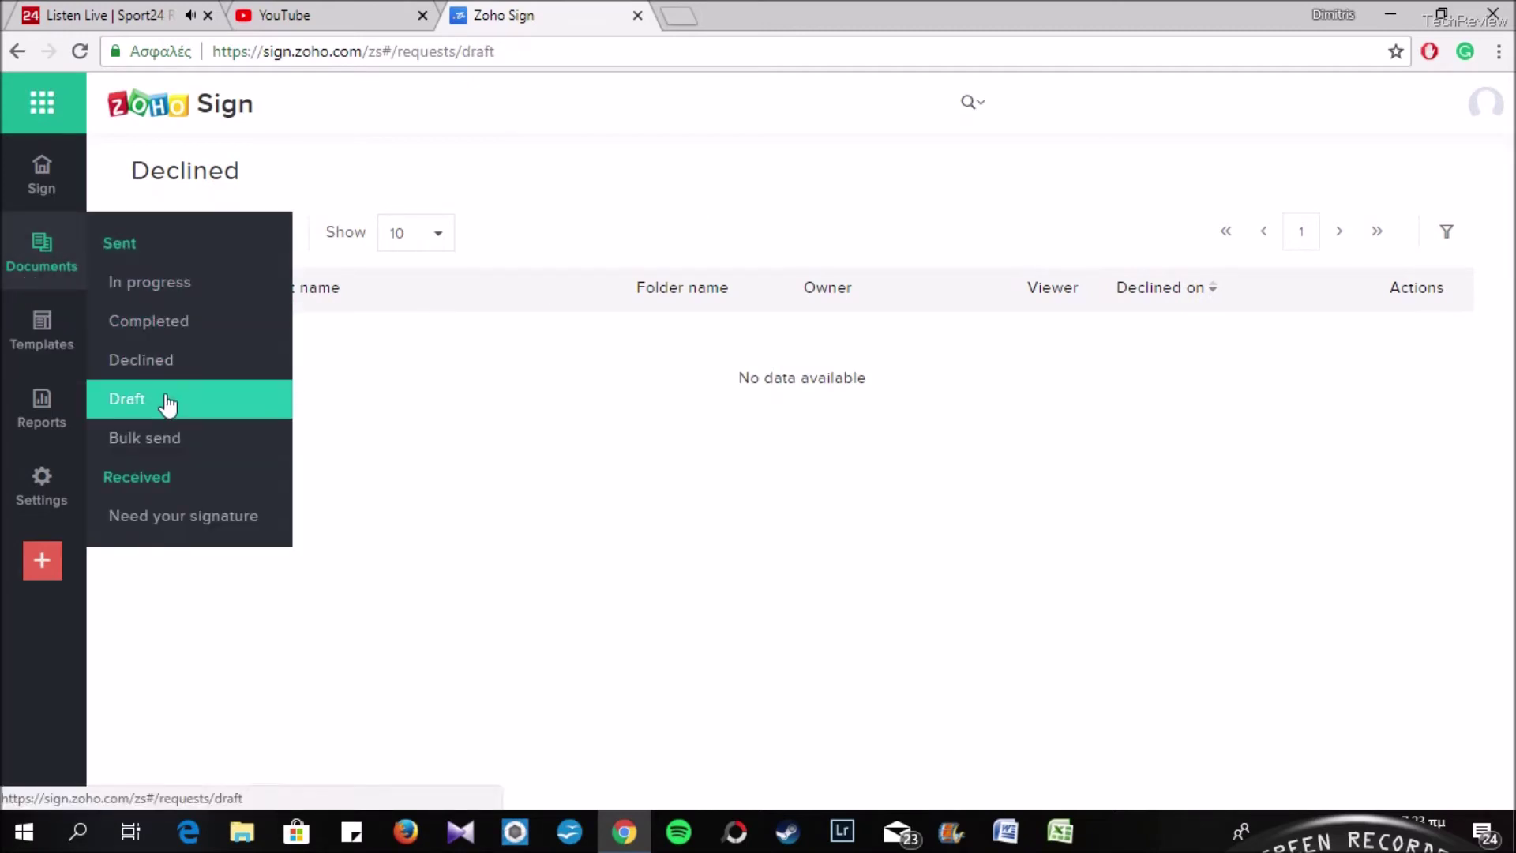
pyautogui.moveTo(47, 260)
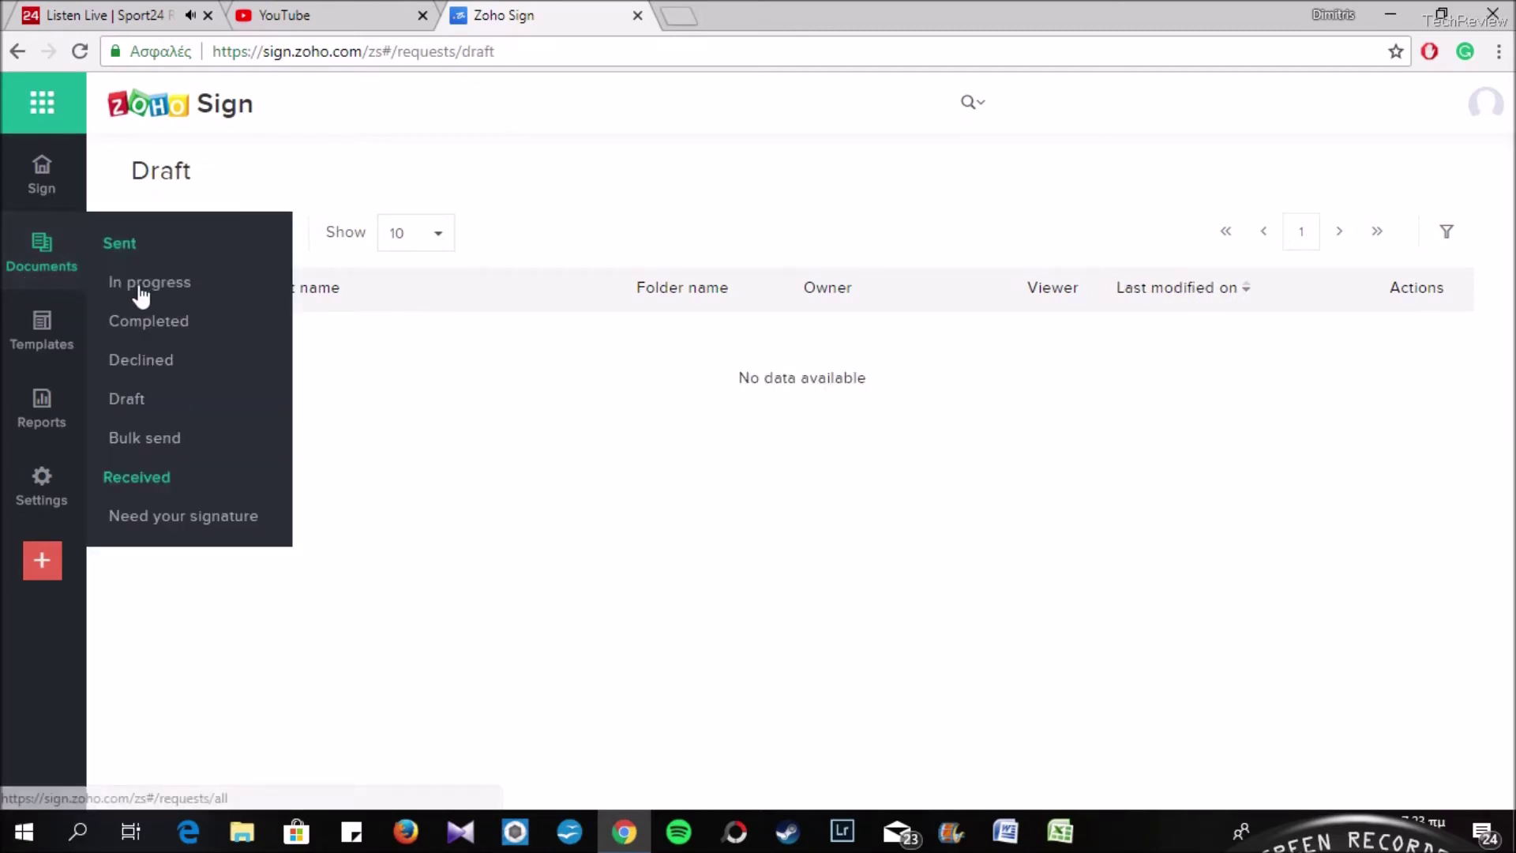
pyautogui.click(197, 437)
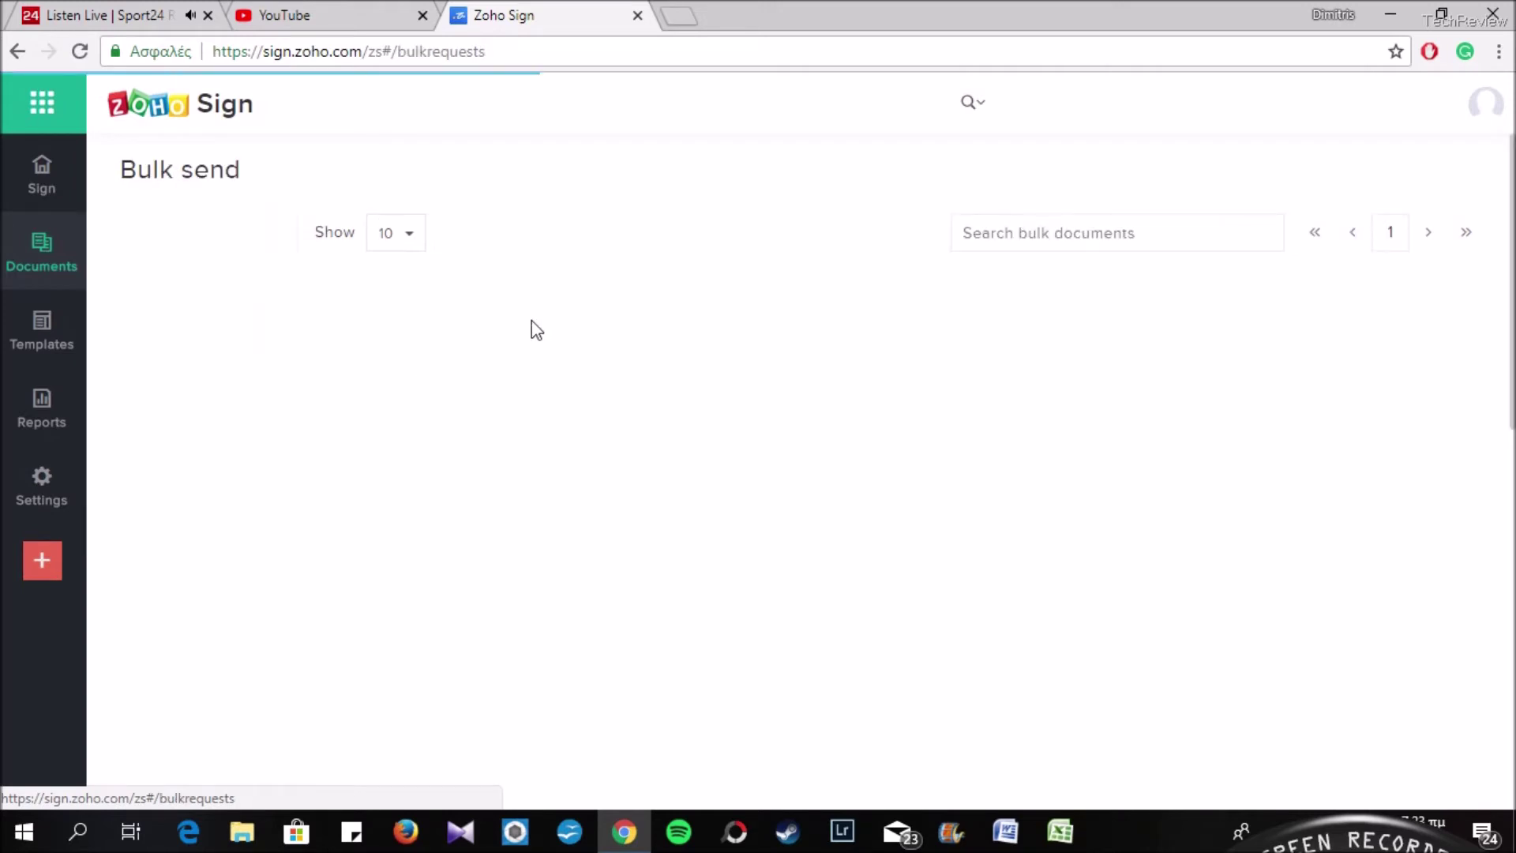
# - View the received documents and those that need your signature
pyautogui.moveTo(42, 251)
pyautogui.click(211, 476)
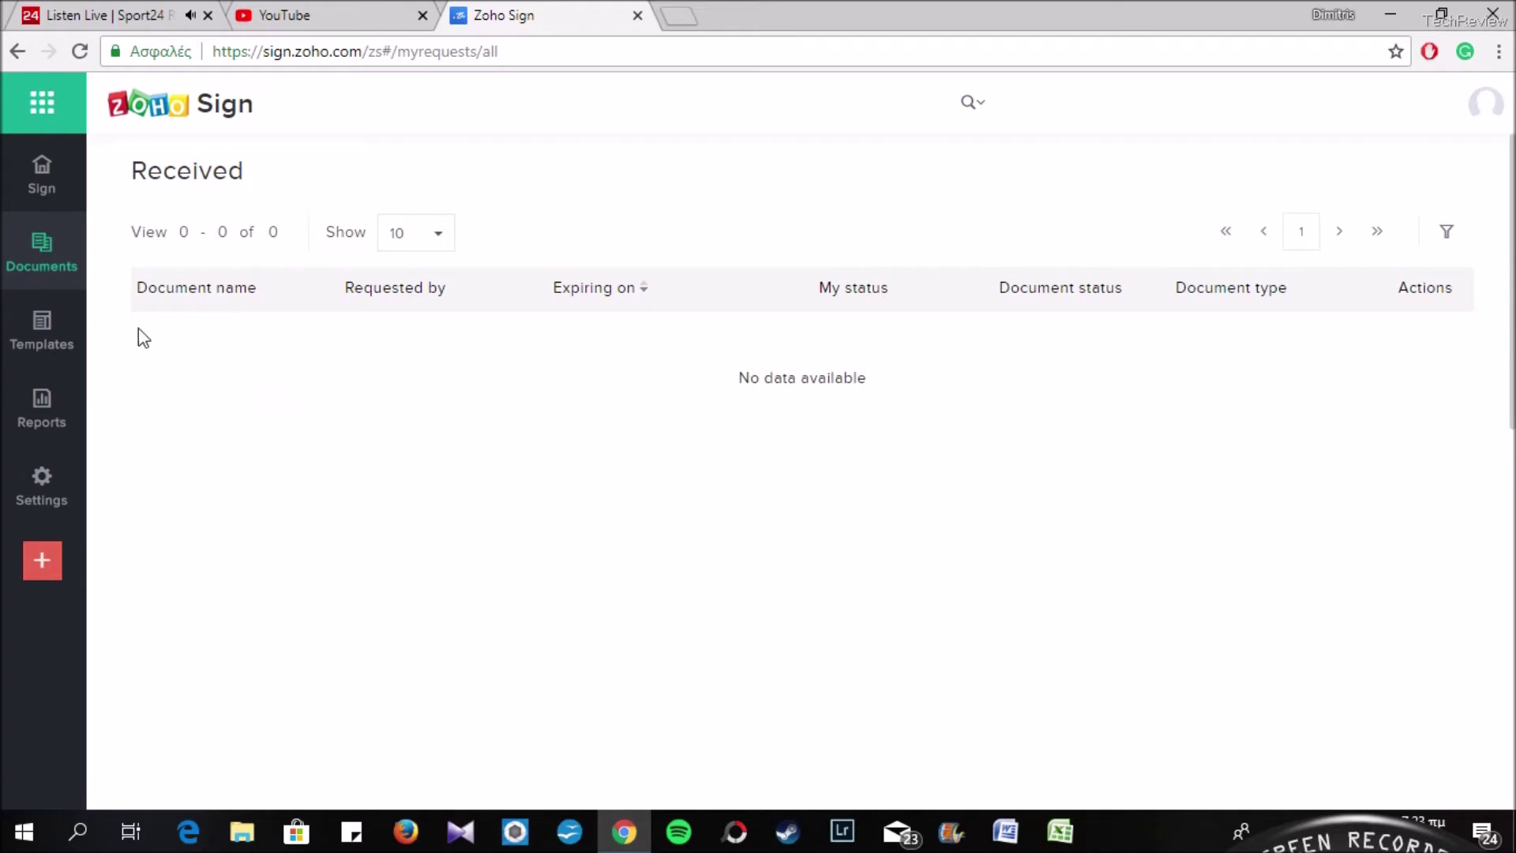
pyautogui.moveTo(79, 273)
pyautogui.click(217, 521)
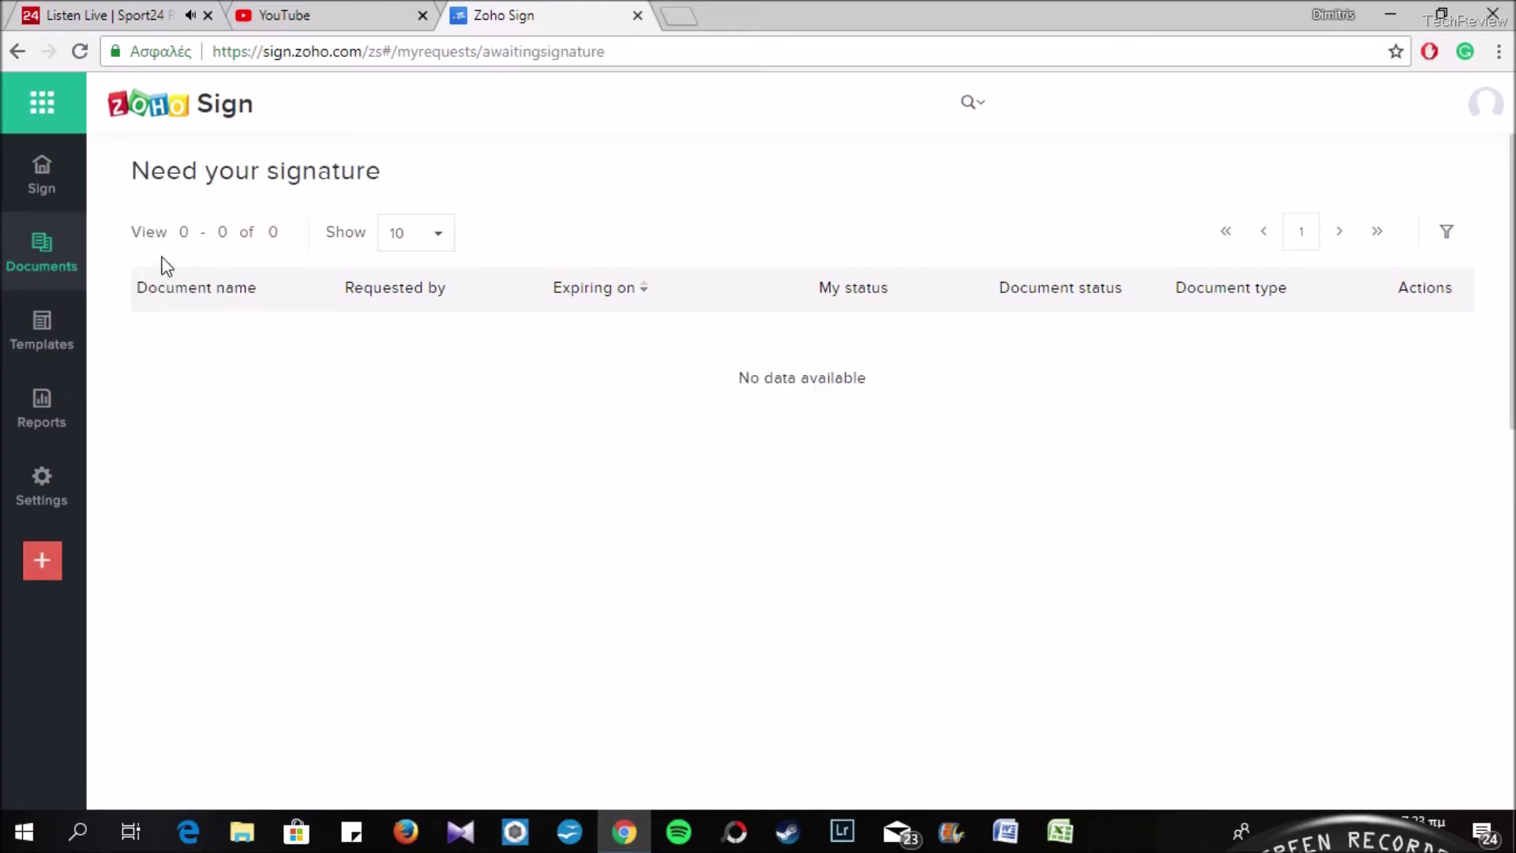
# - Start creating a new template and look over its form
pyautogui.click(44, 342)
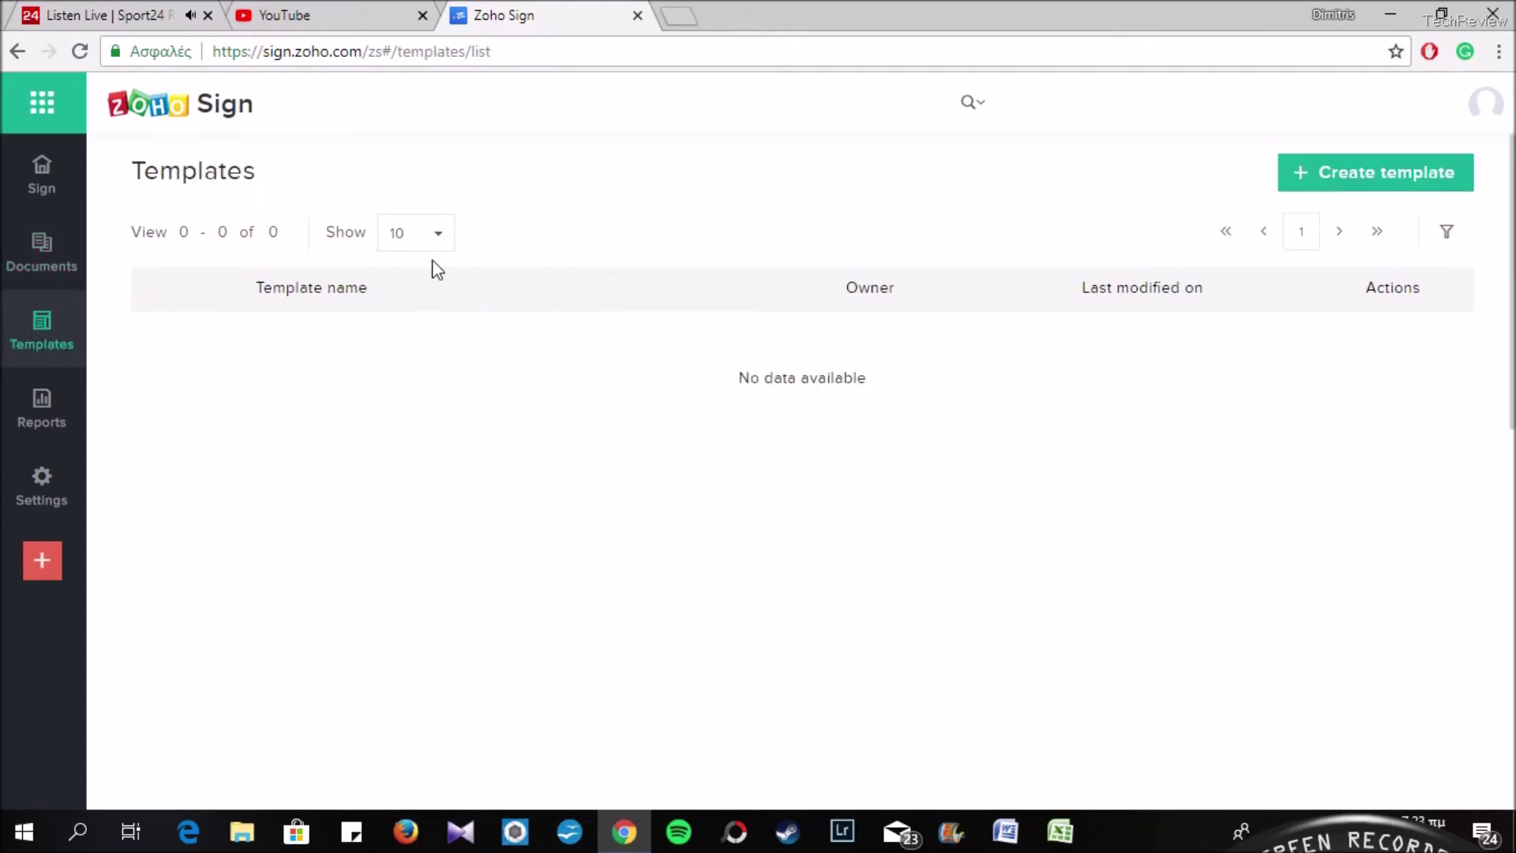
pyautogui.click(1312, 188)
pyautogui.scroll(-4, 523, 413)
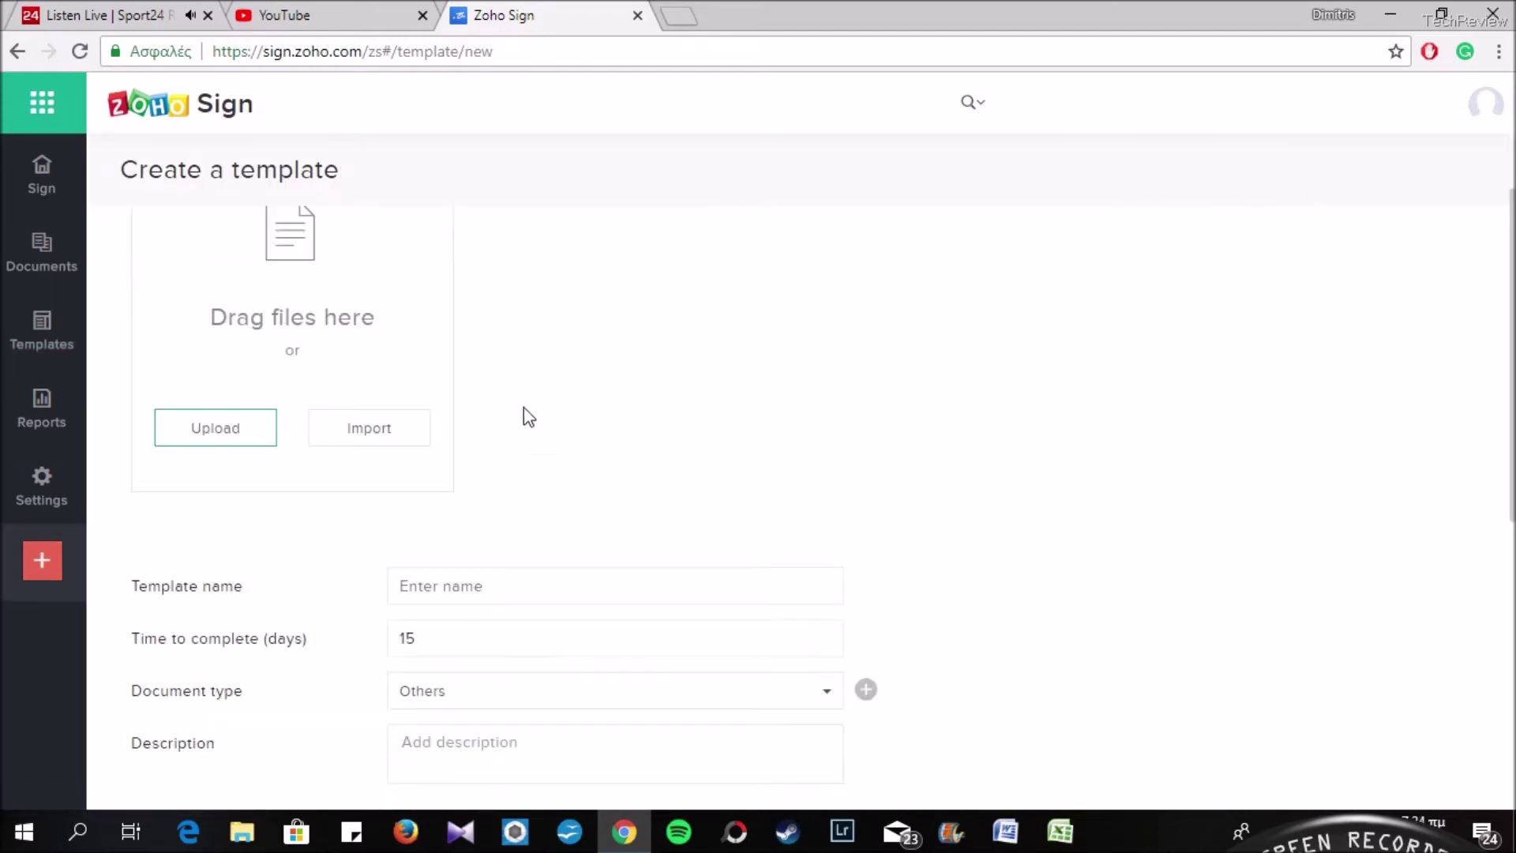
pyautogui.scroll(-4, 519, 408)
pyautogui.scroll(8, 519, 412)
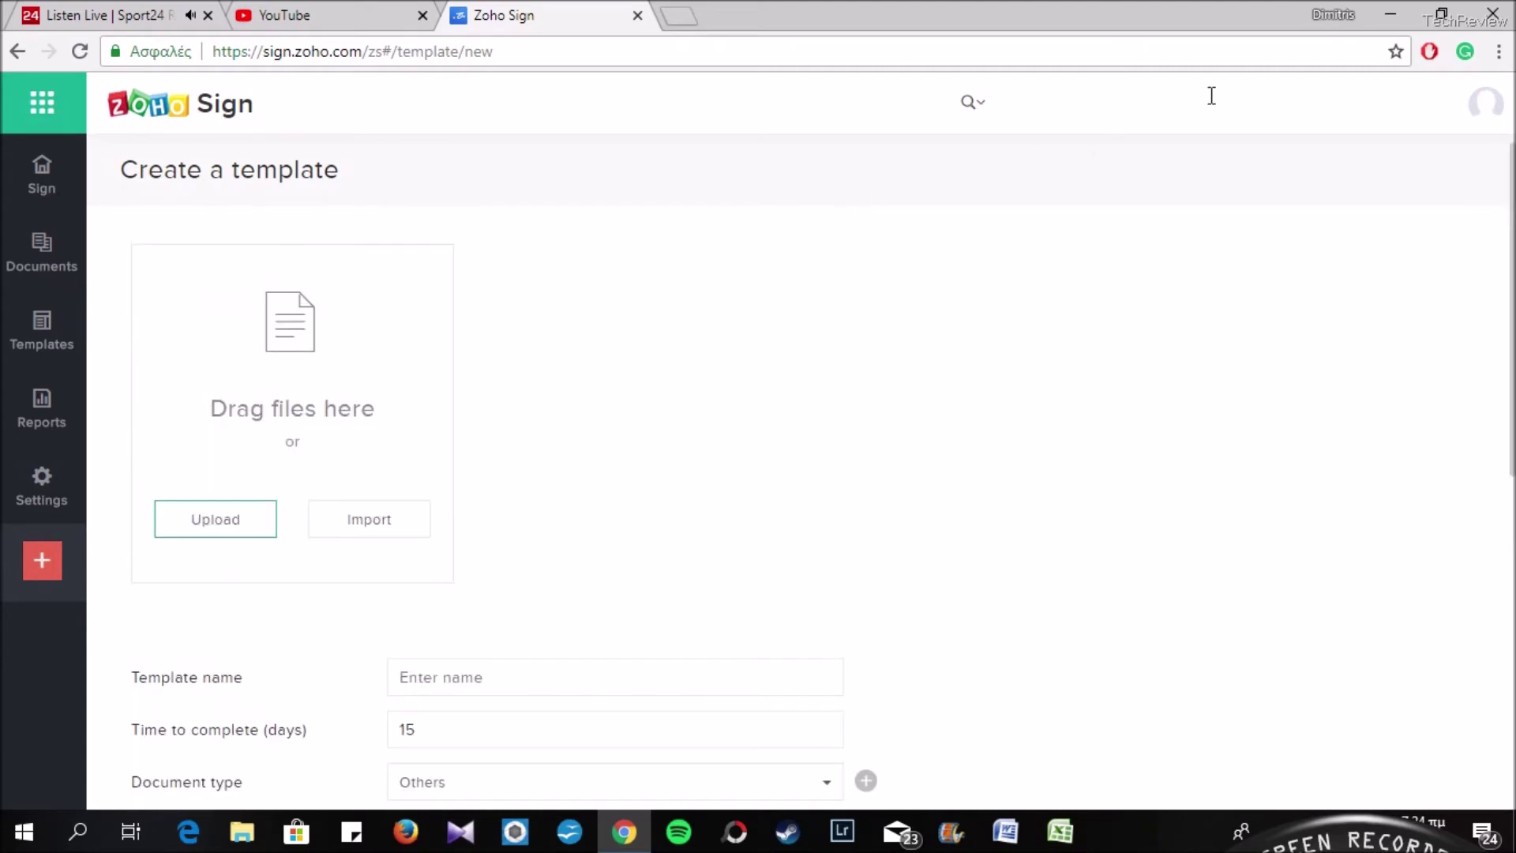
# - Add the file Test Paper.docx to the new template
pyautogui.click(1442, 14)
pyautogui.moveTo(1201, 627); pyautogui.dragTo(150, 403)
pyautogui.click(719, 23)
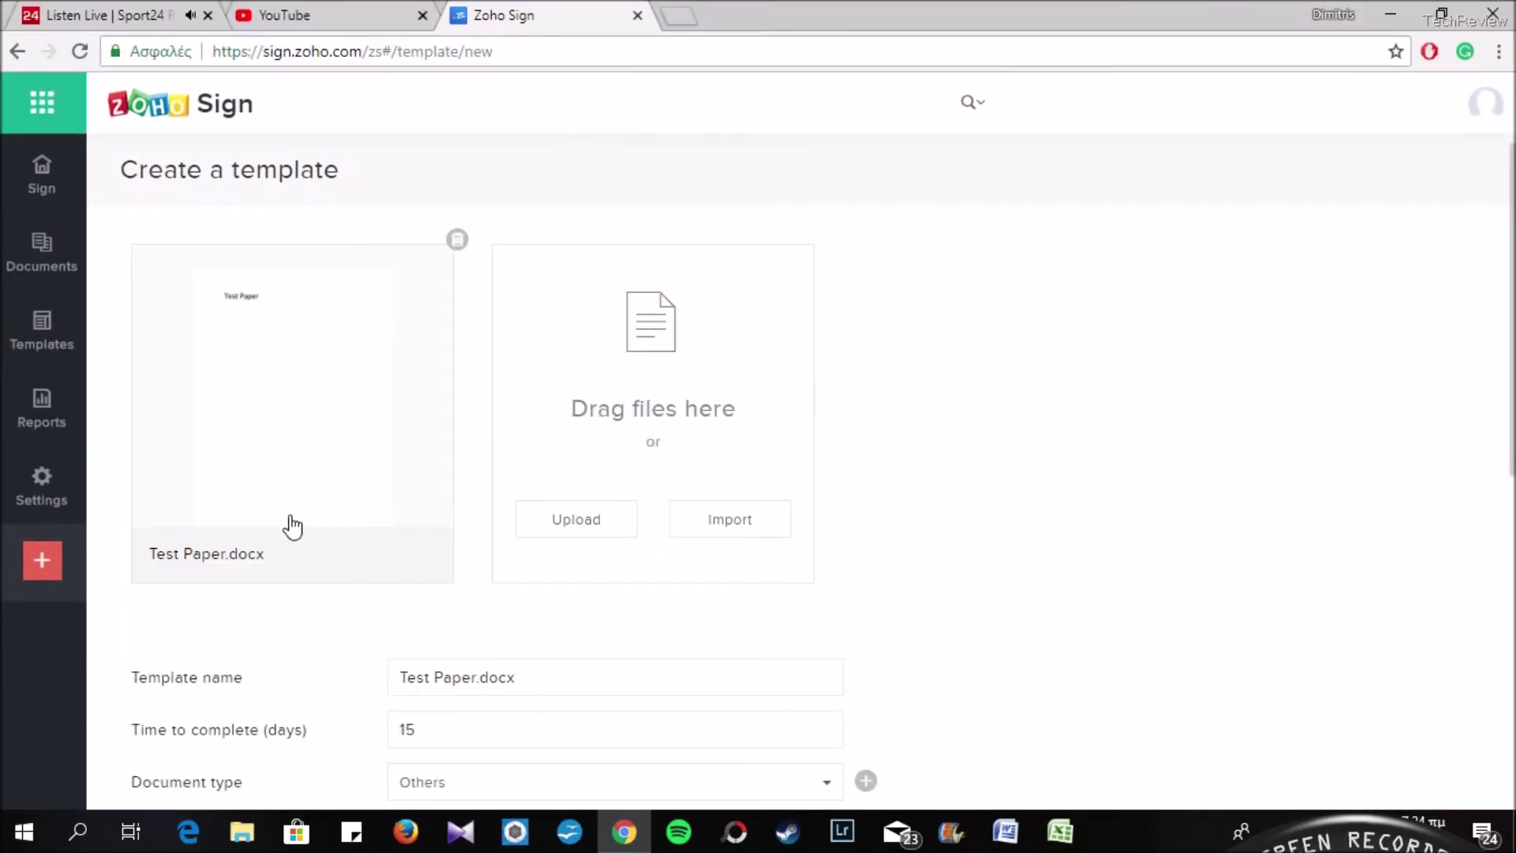
# - Rename the template to "Test Paper Template.docx"
pyautogui.scroll(-3, 291, 522)
pyautogui.scroll(-2, 291, 511)
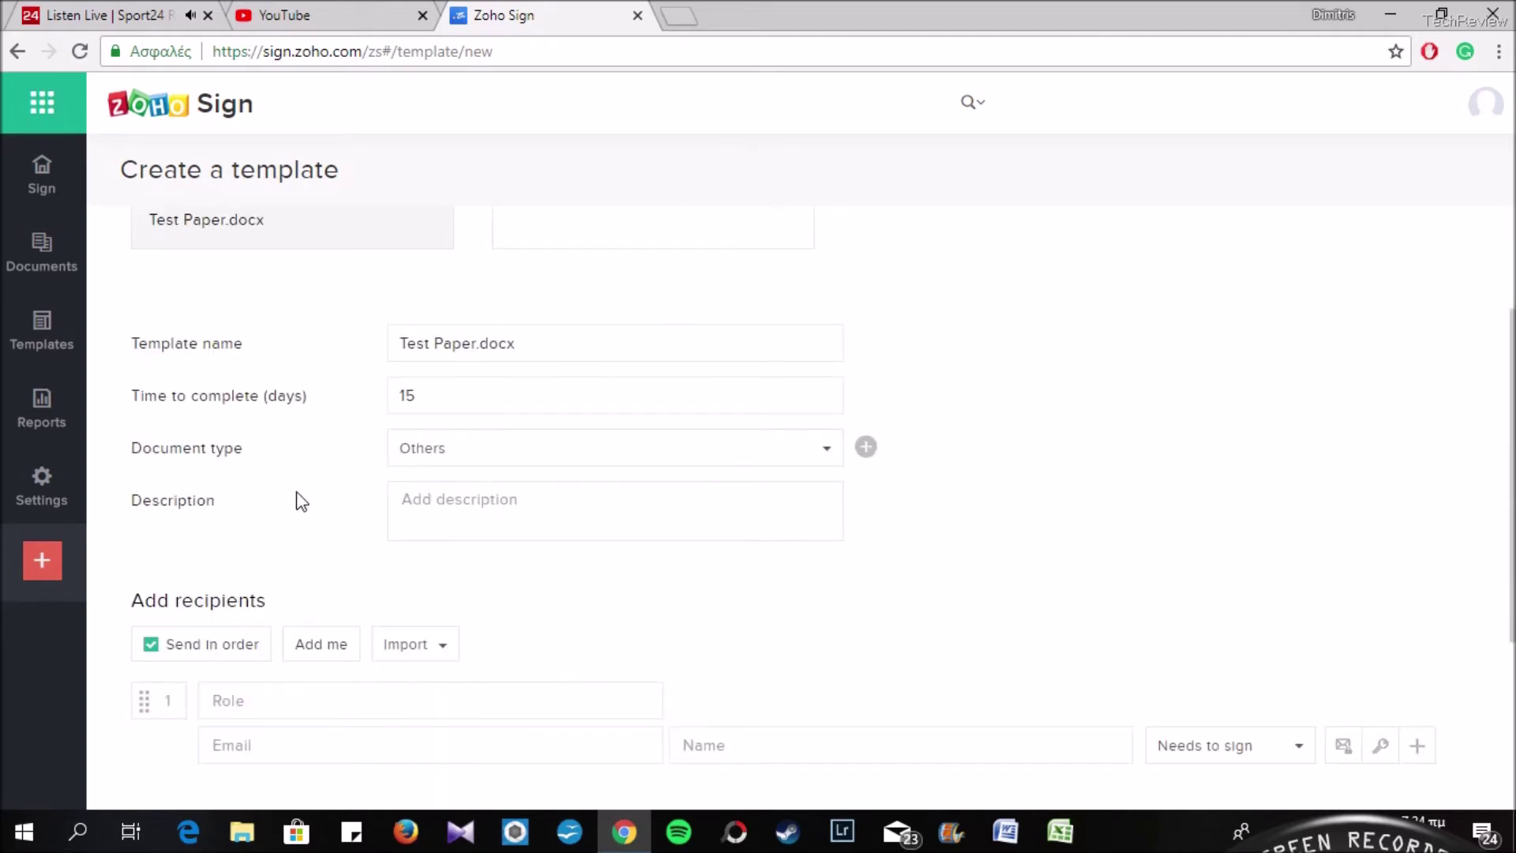
pyautogui.click(477, 345)
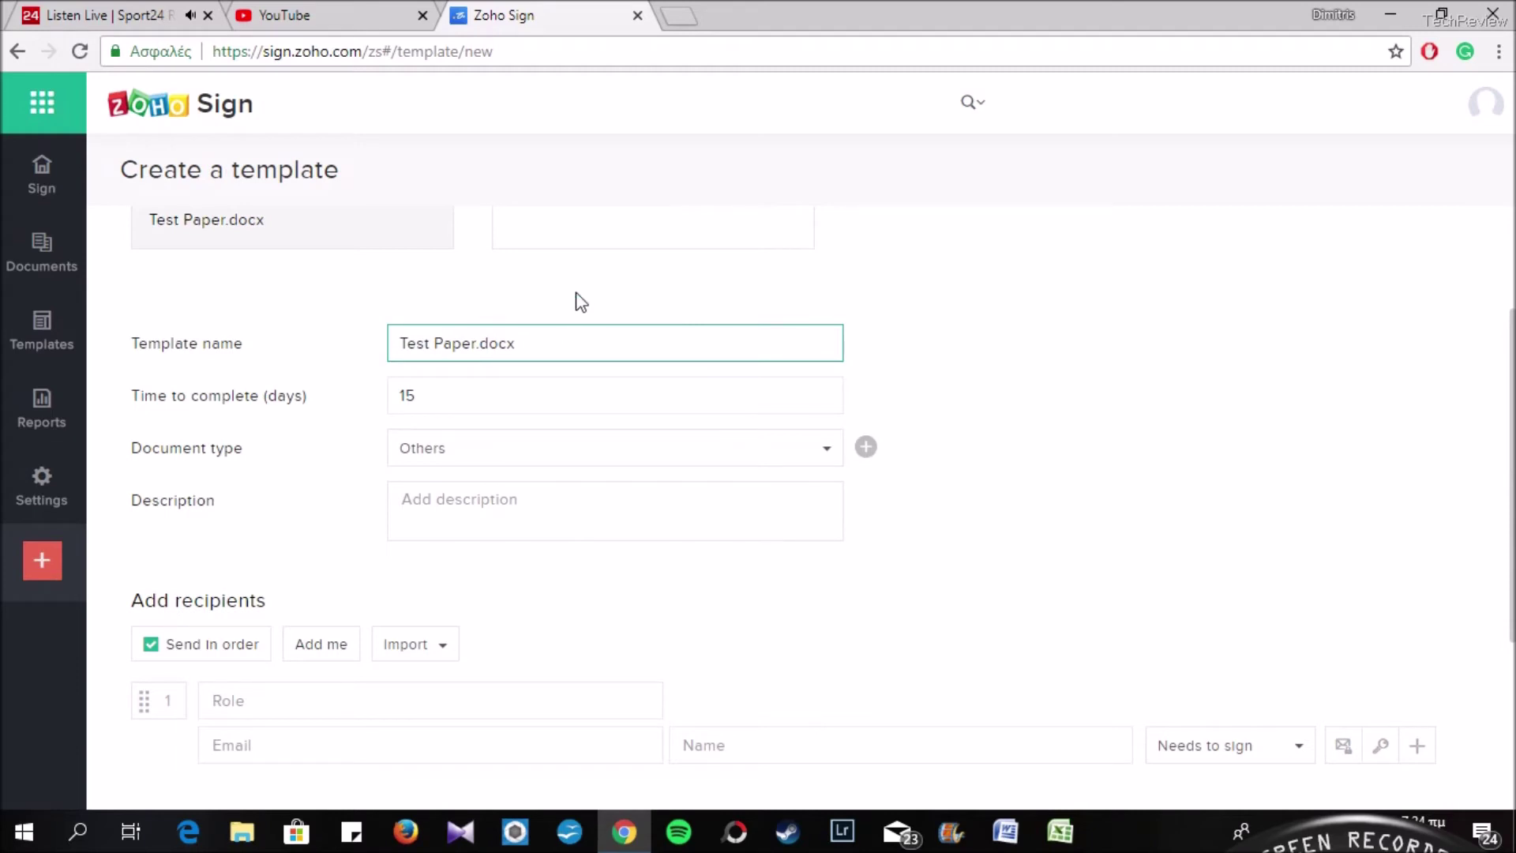
pyautogui.write('Template')
pyautogui.scroll(-3, 916, 324)
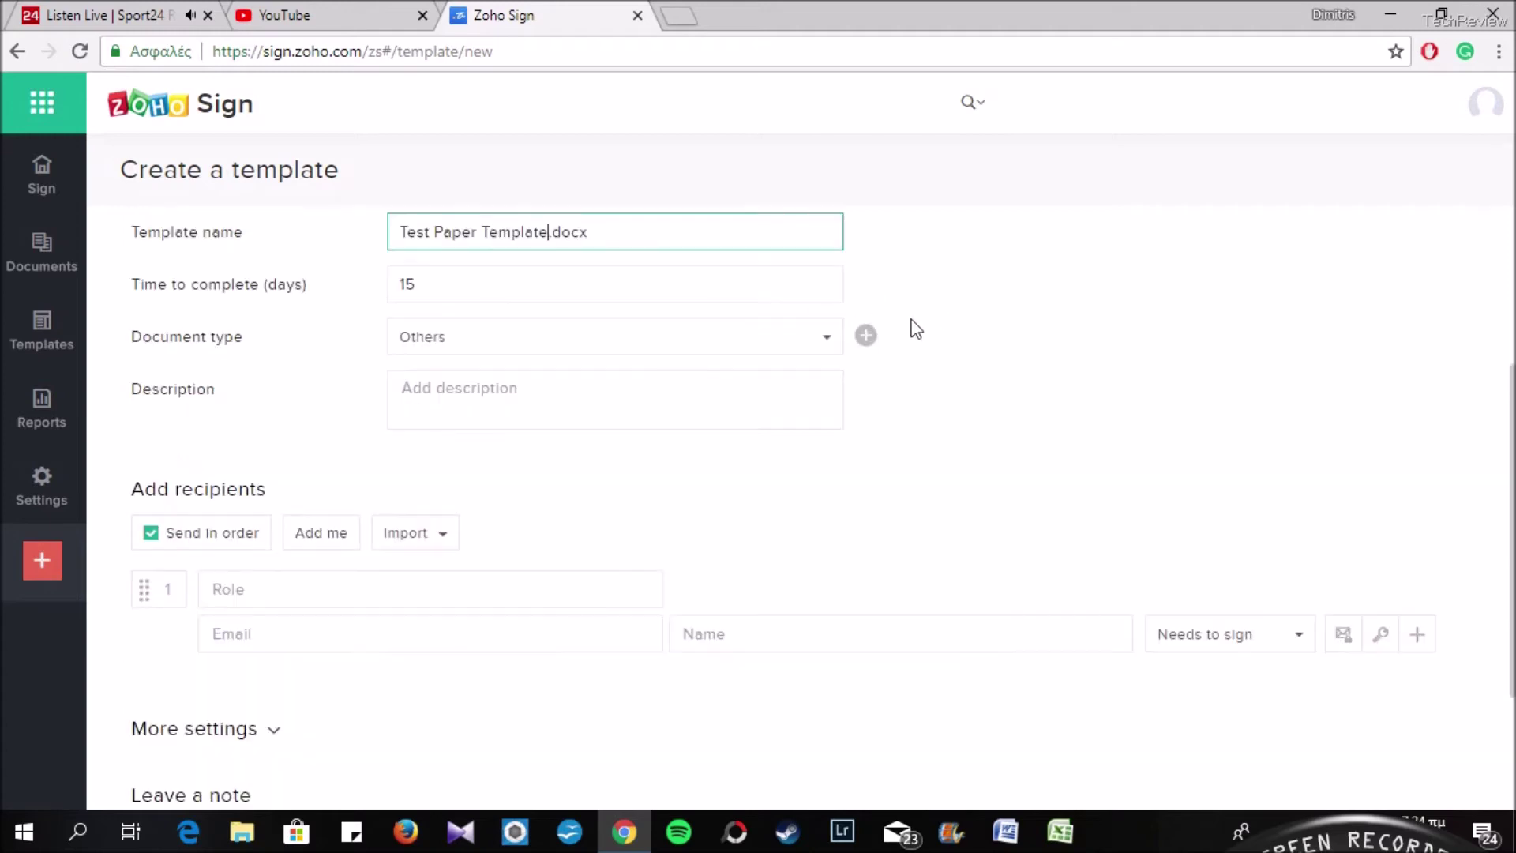
# - Add yourself as the template's recipient and continue to the field placement page
pyautogui.scroll(-2, 448, 402)
pyautogui.click(327, 731)
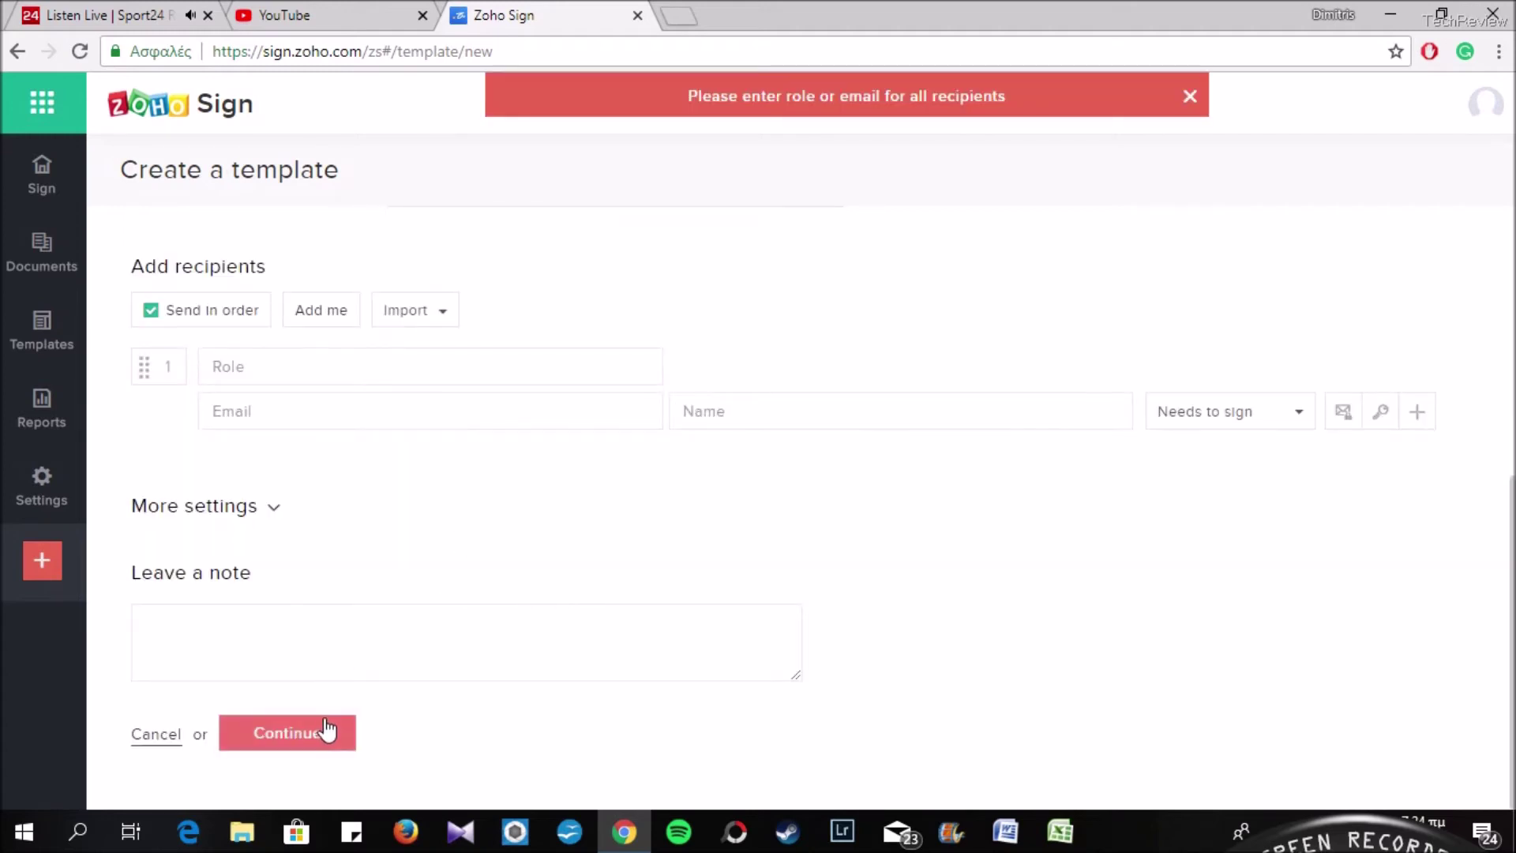
pyautogui.scroll(8, 750, 165)
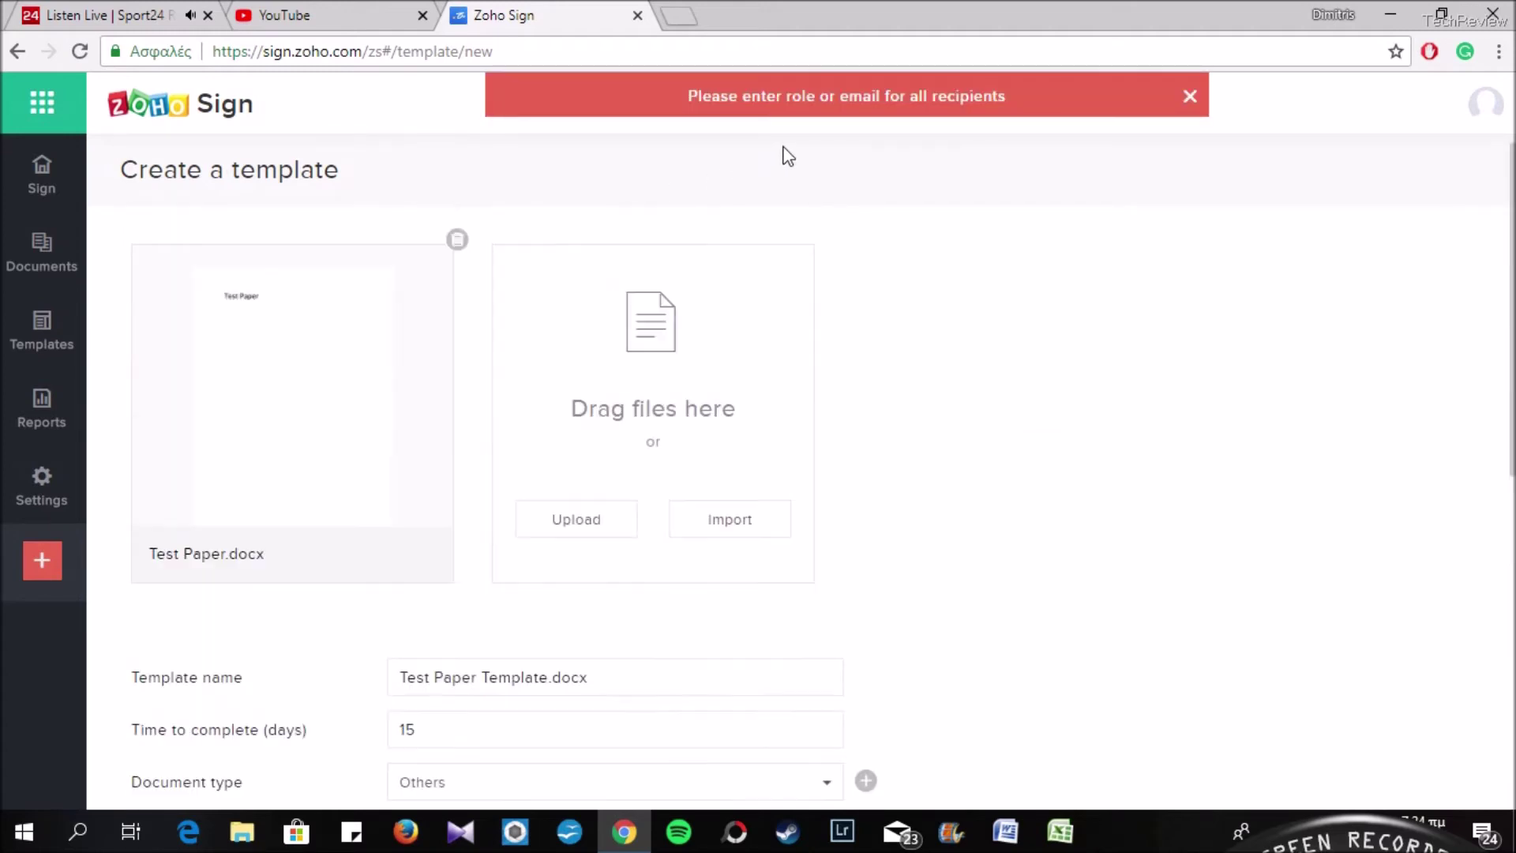
pyautogui.scroll(-8, 803, 221)
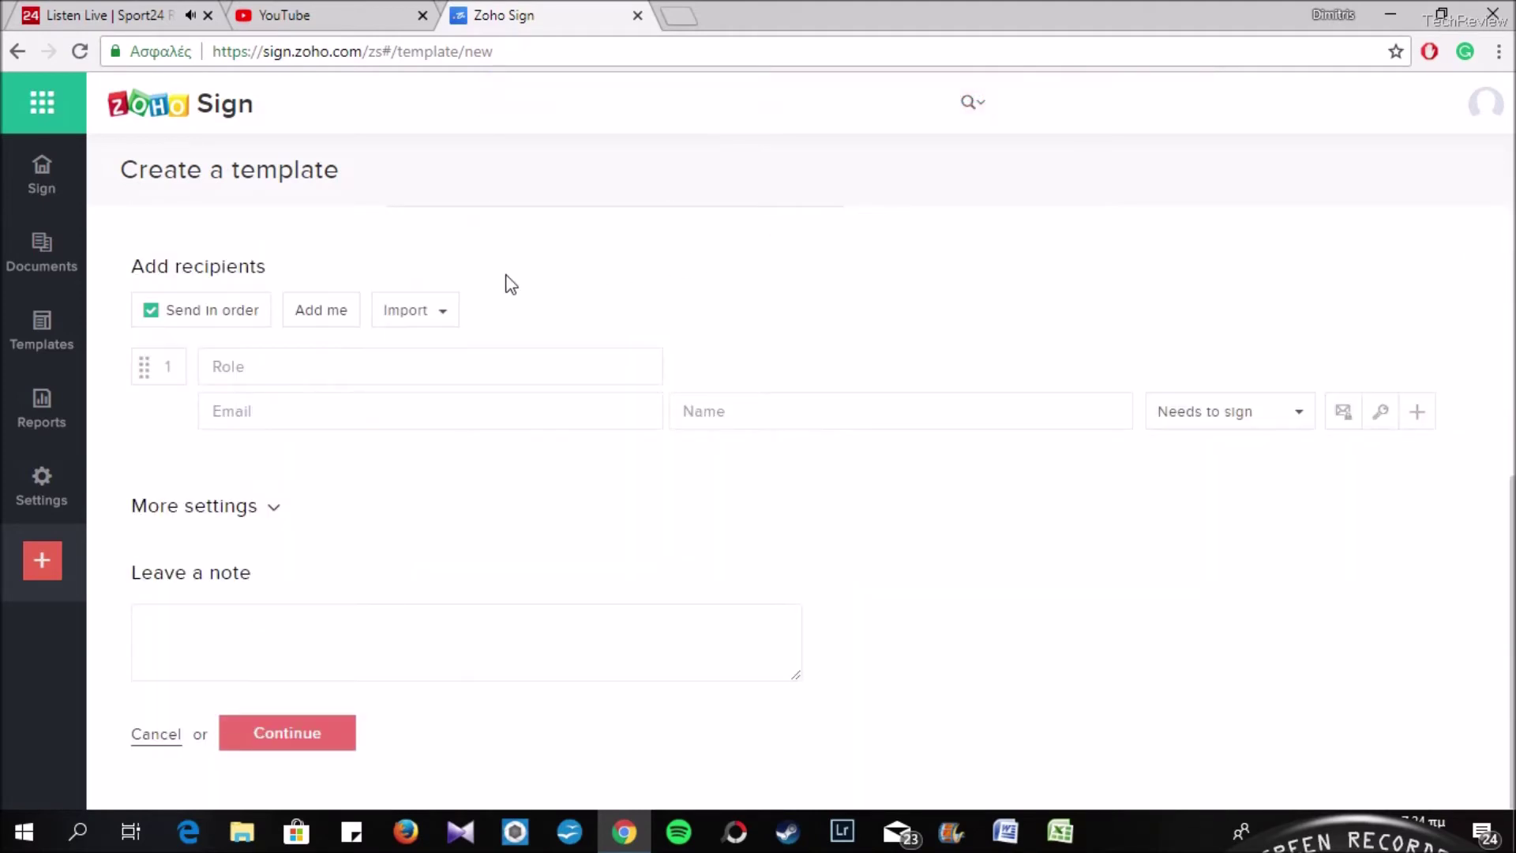
pyautogui.click(316, 314)
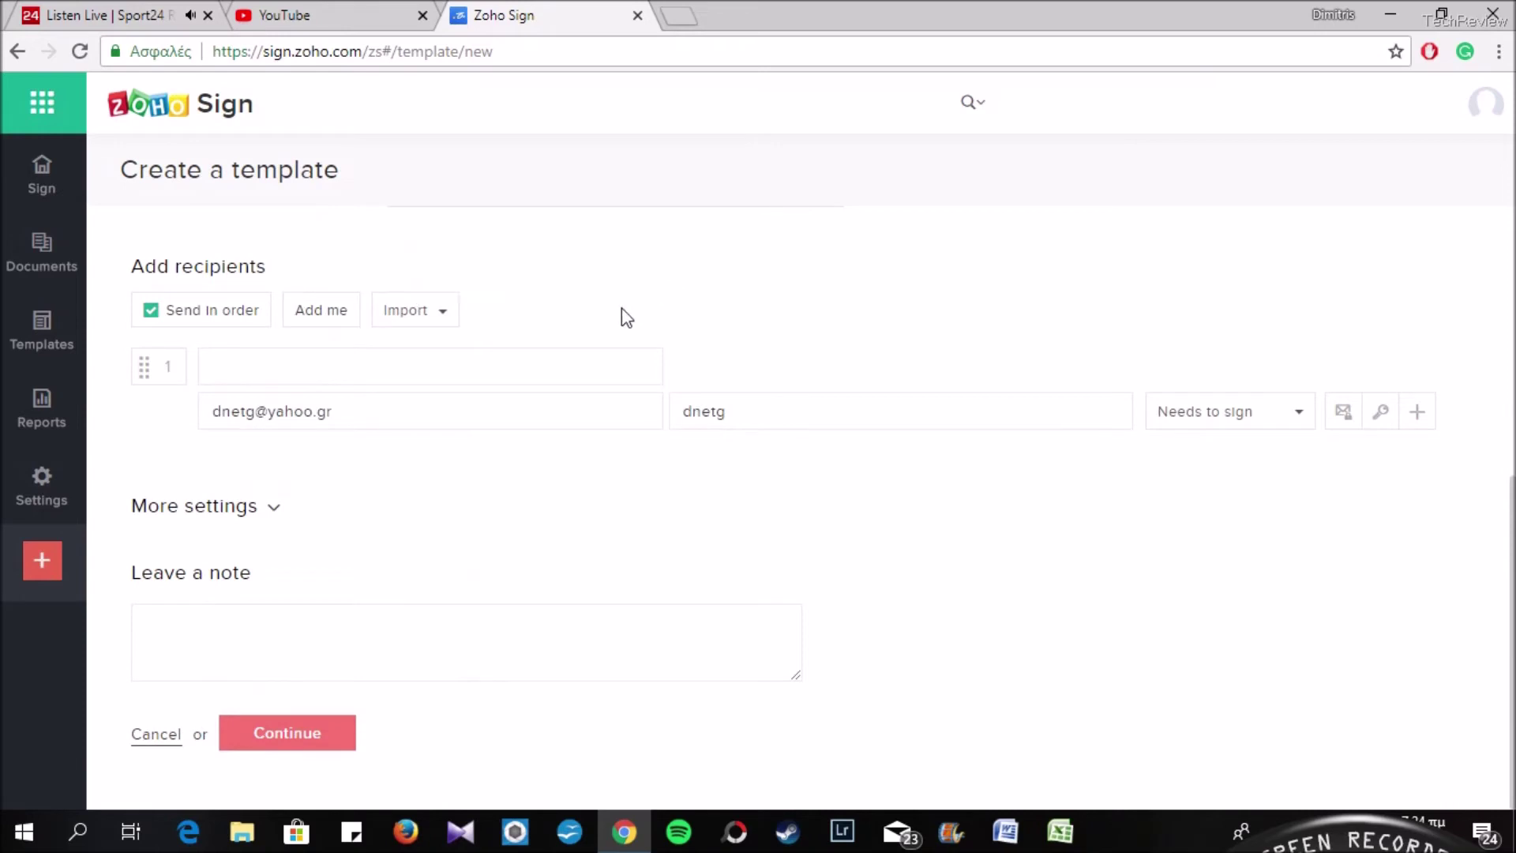
pyautogui.click(339, 733)
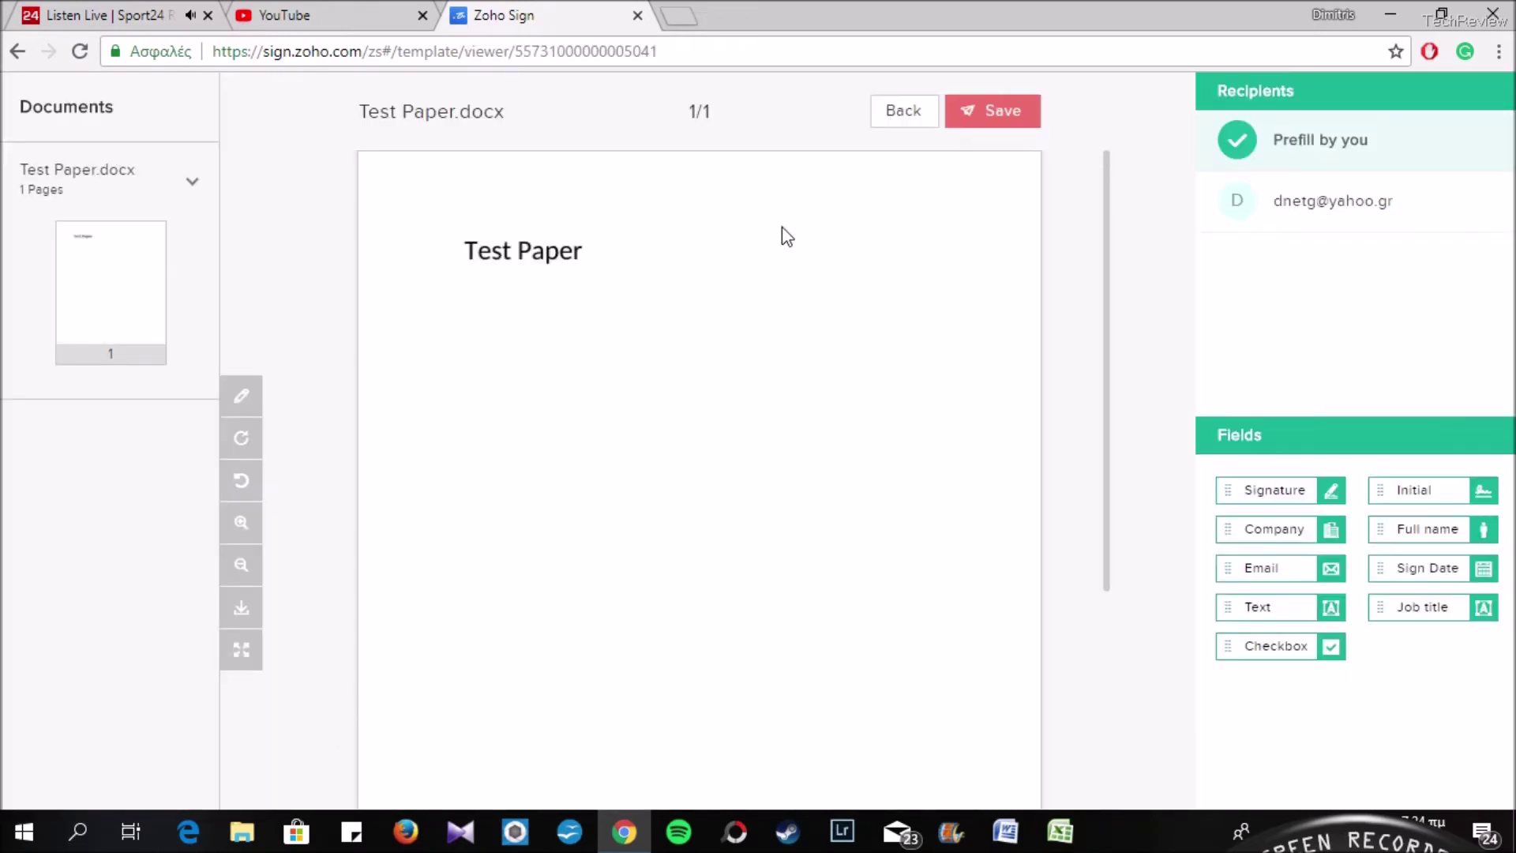
# - Place a Signature field near the right edge of the document page and assign it to the added recipient
pyautogui.scroll(-2, 660, 295)
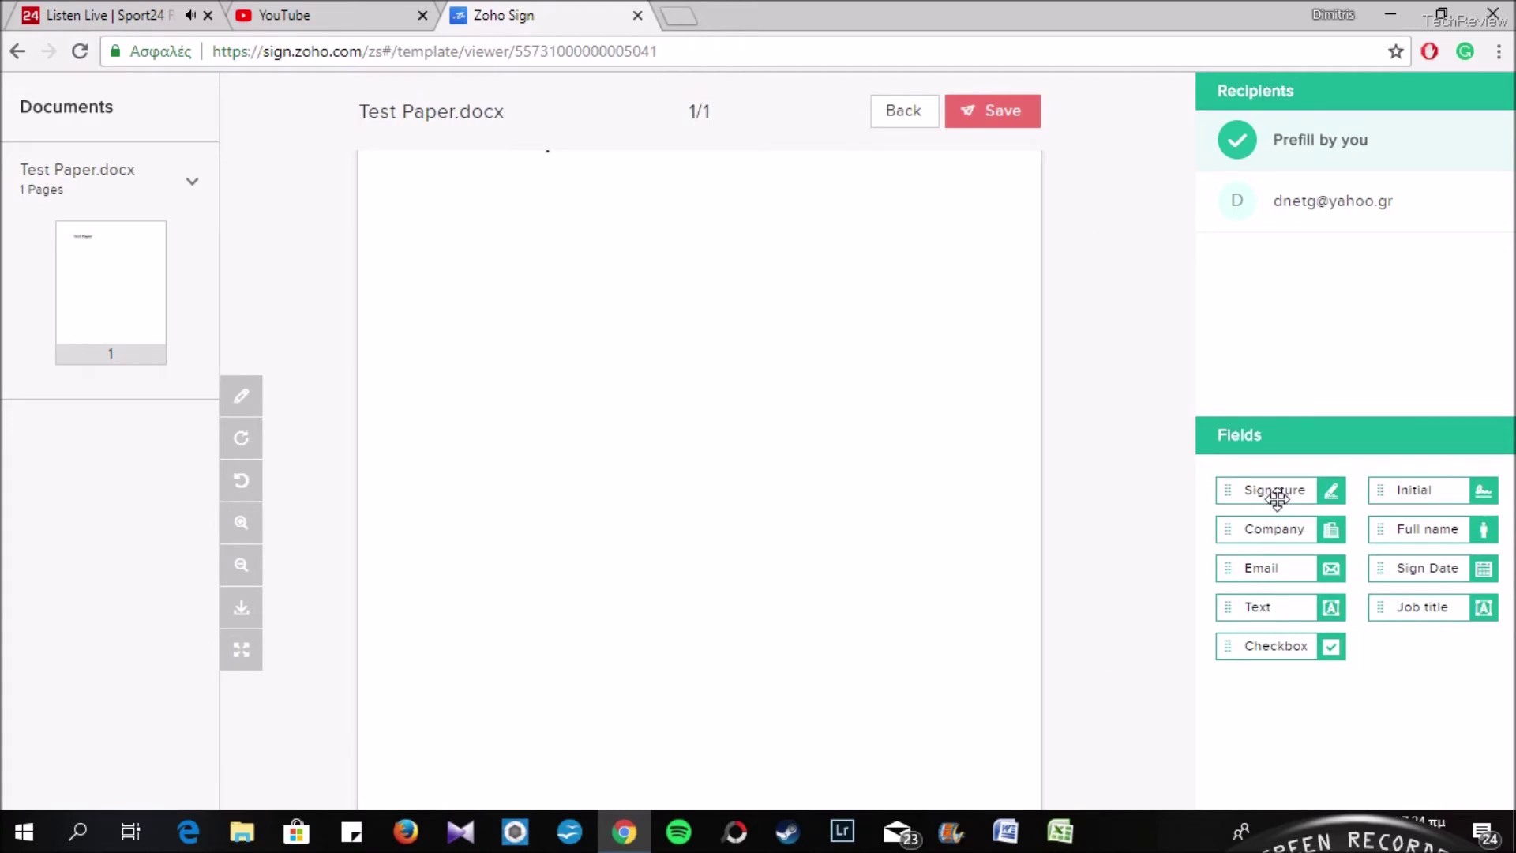
pyautogui.moveTo(1265, 492)
pyautogui.mouseDown()
pyautogui.moveTo(941, 630)
pyautogui.moveTo(913, 657)
pyautogui.moveTo(923, 694)
pyautogui.moveTo(910, 580)
pyautogui.mouseUp()
pyautogui.scroll(2, 980, 483)
pyautogui.moveTo(934, 695)
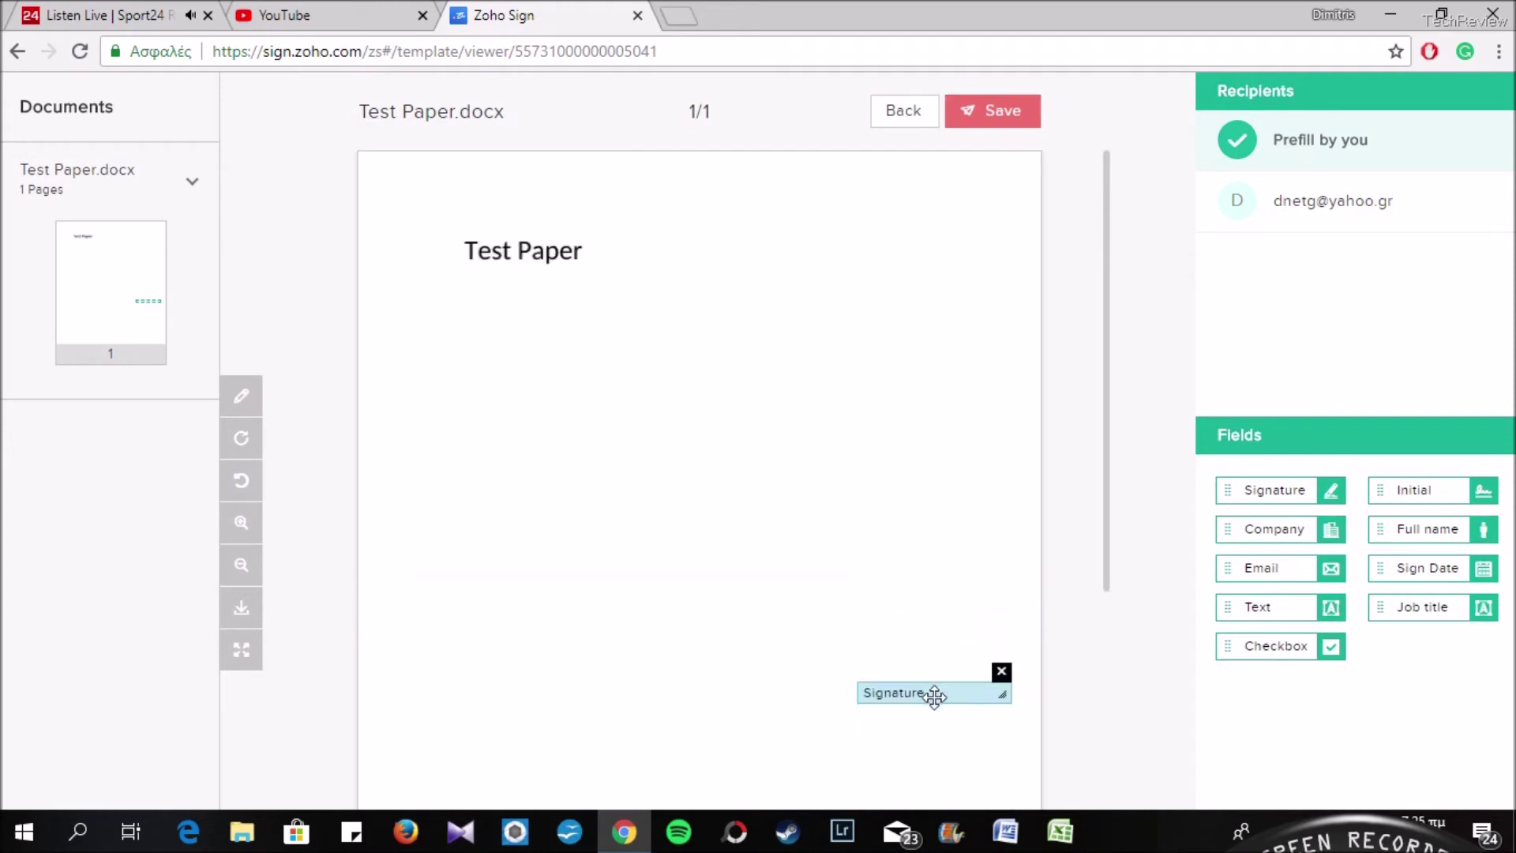
pyautogui.scroll(-1, 920, 687)
pyautogui.scroll(1, 924, 682)
pyautogui.click(920, 688)
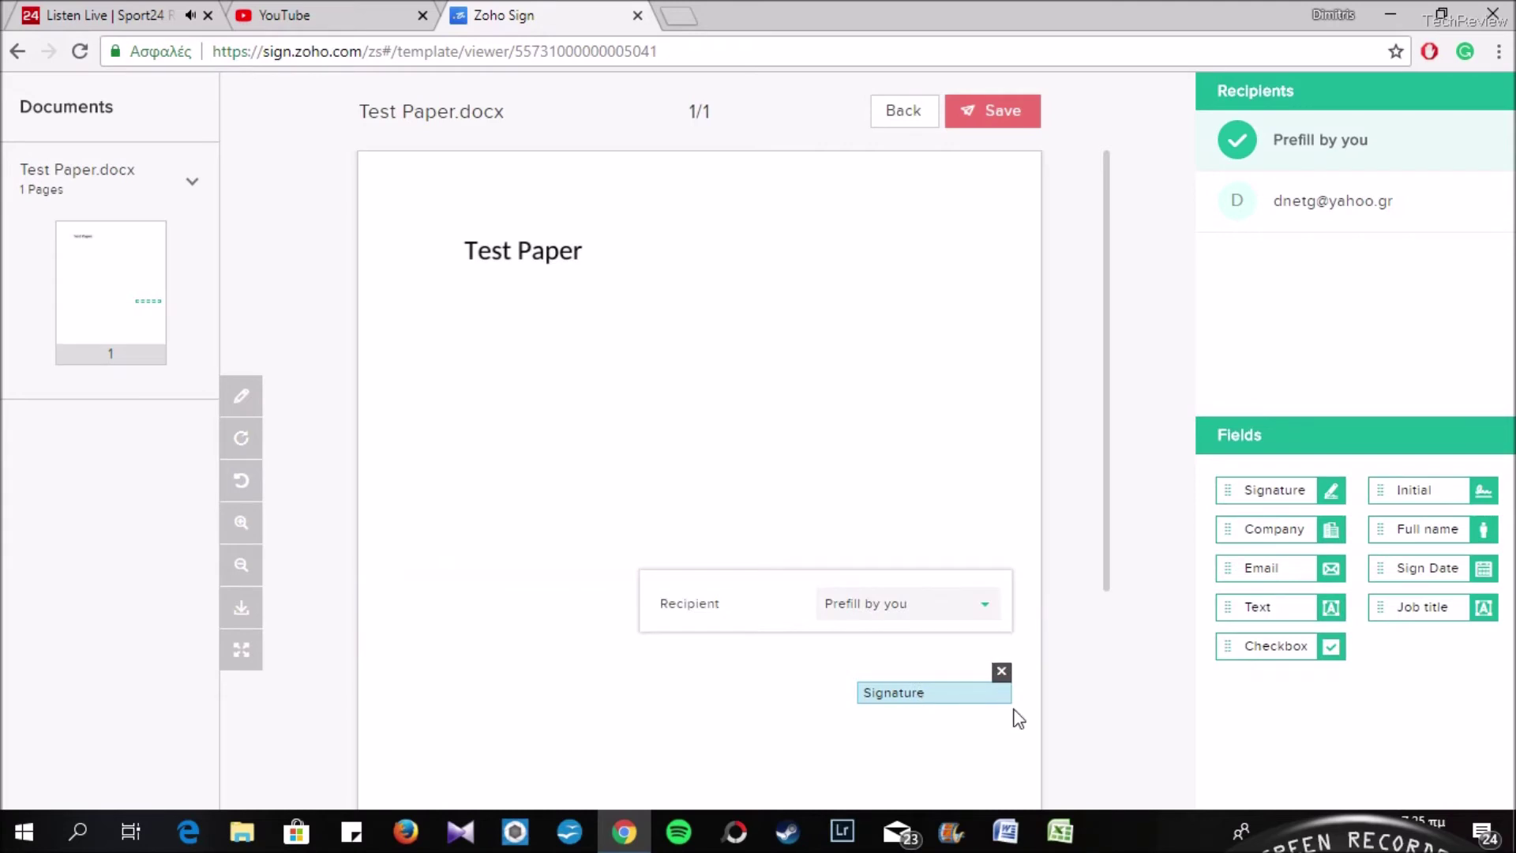
pyautogui.click(985, 609)
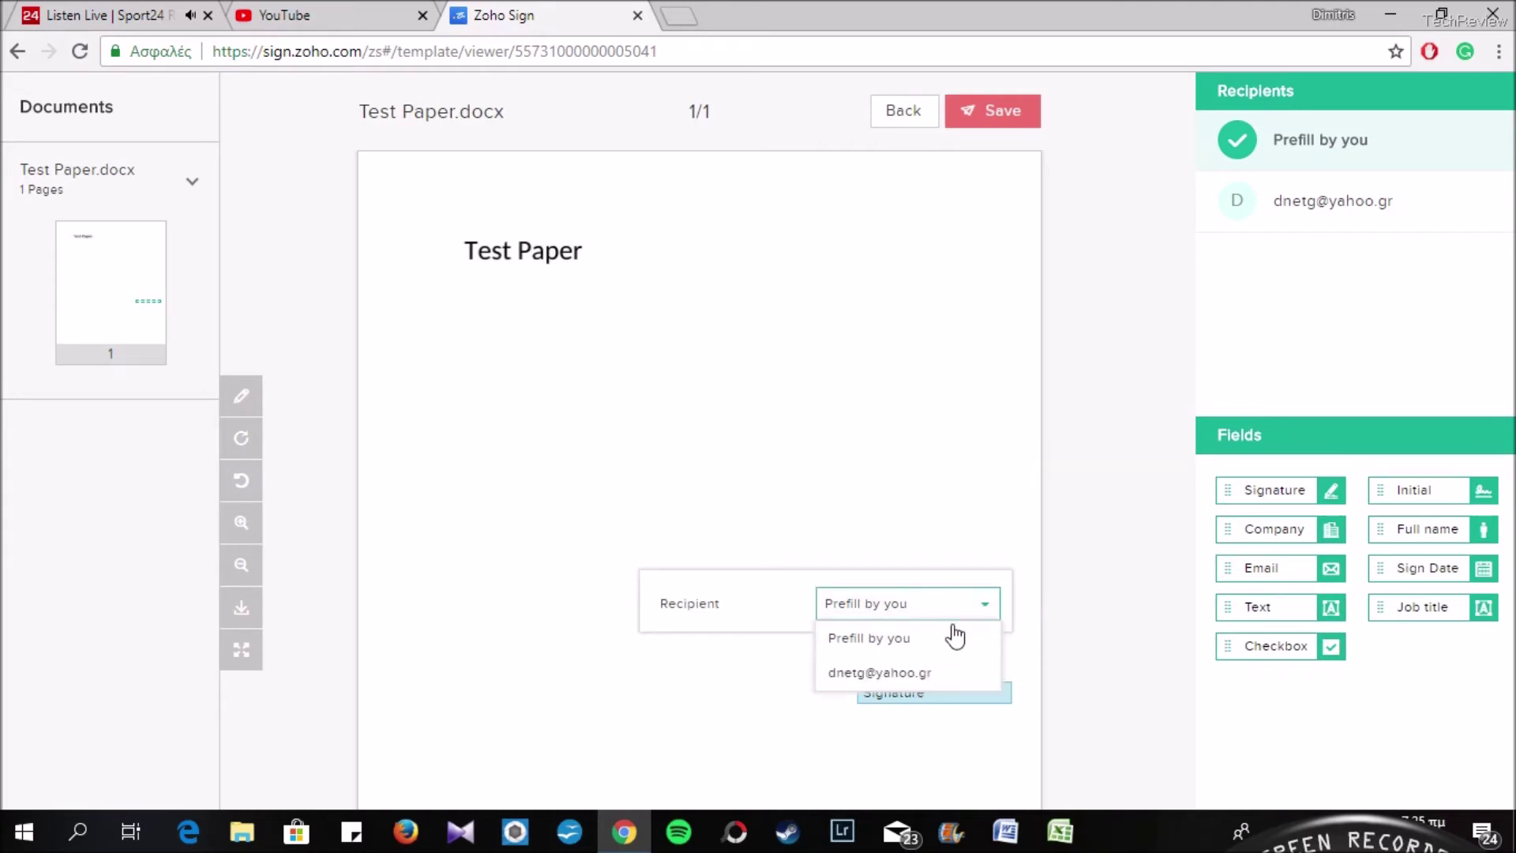
pyautogui.click(945, 675)
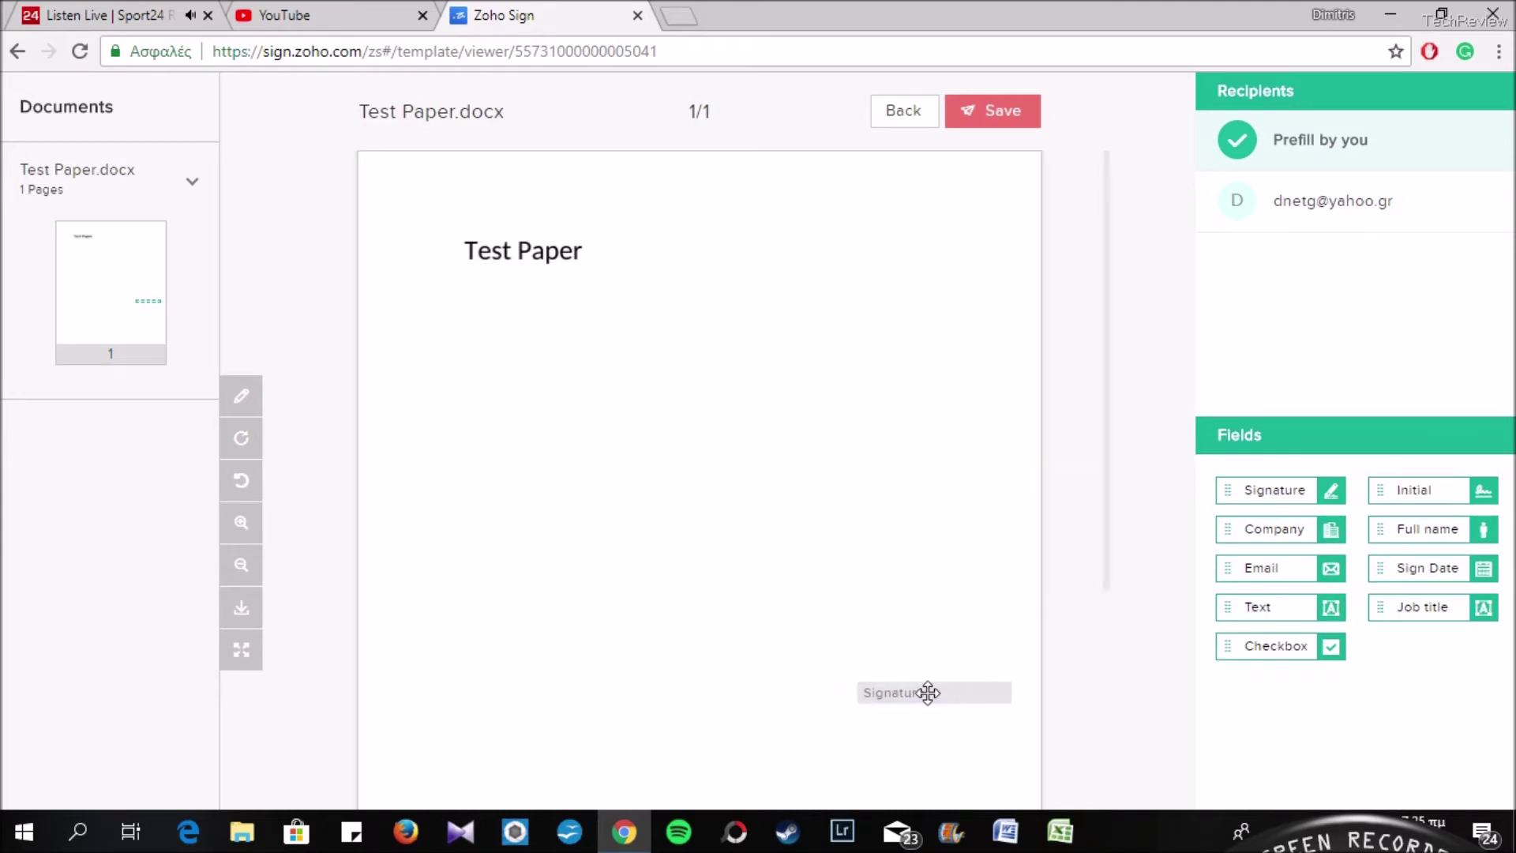
# - Place a Company field just above the Test Paper heading and look at its recipient options
pyautogui.moveTo(1253, 529); pyautogui.dragTo(448, 229)
pyautogui.click(478, 220)
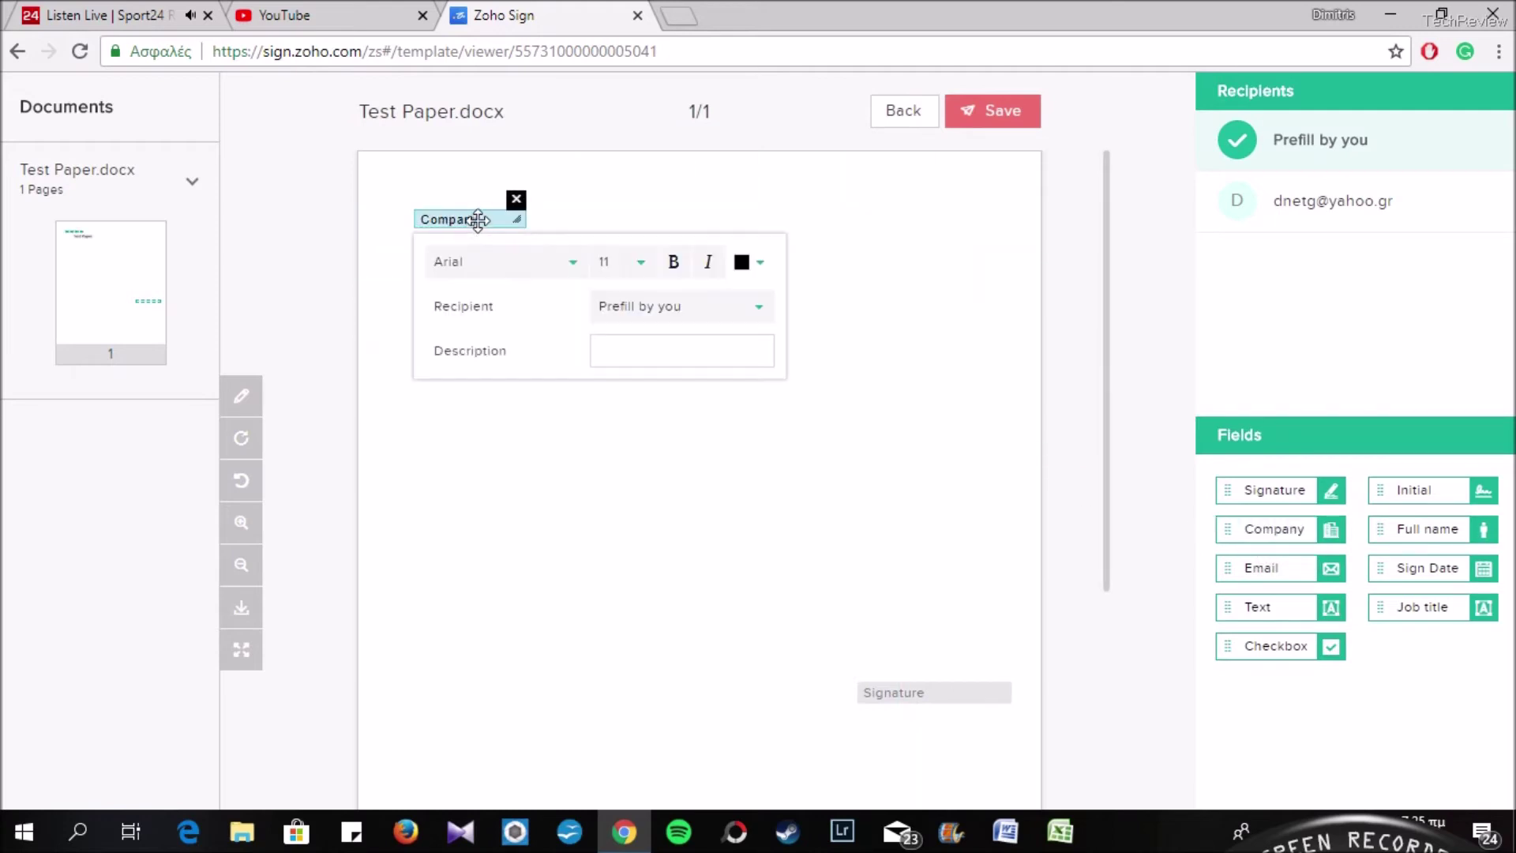
pyautogui.click(703, 316)
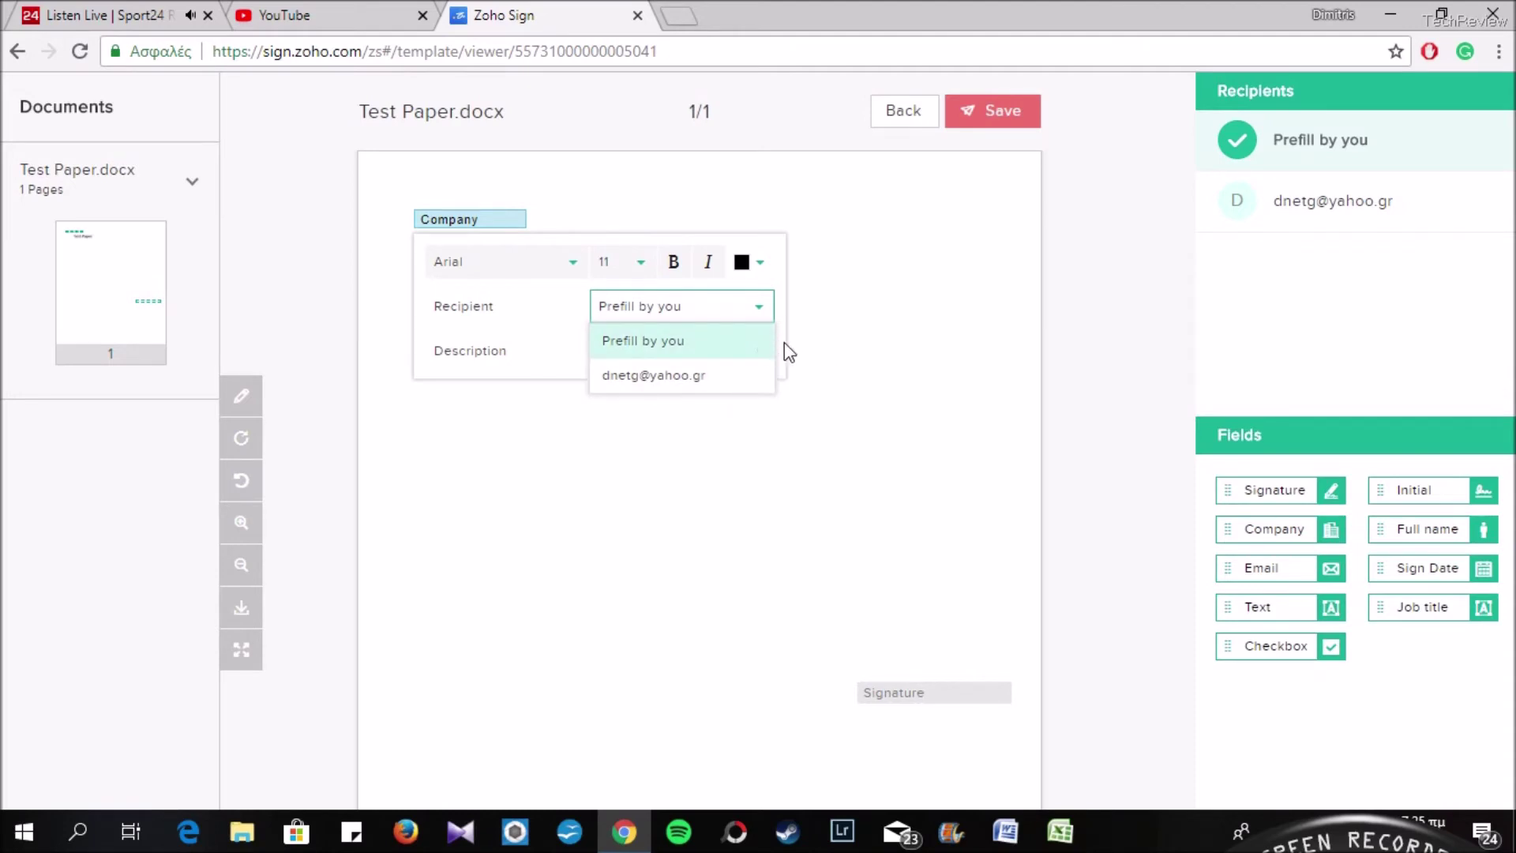
pyautogui.click(1027, 409)
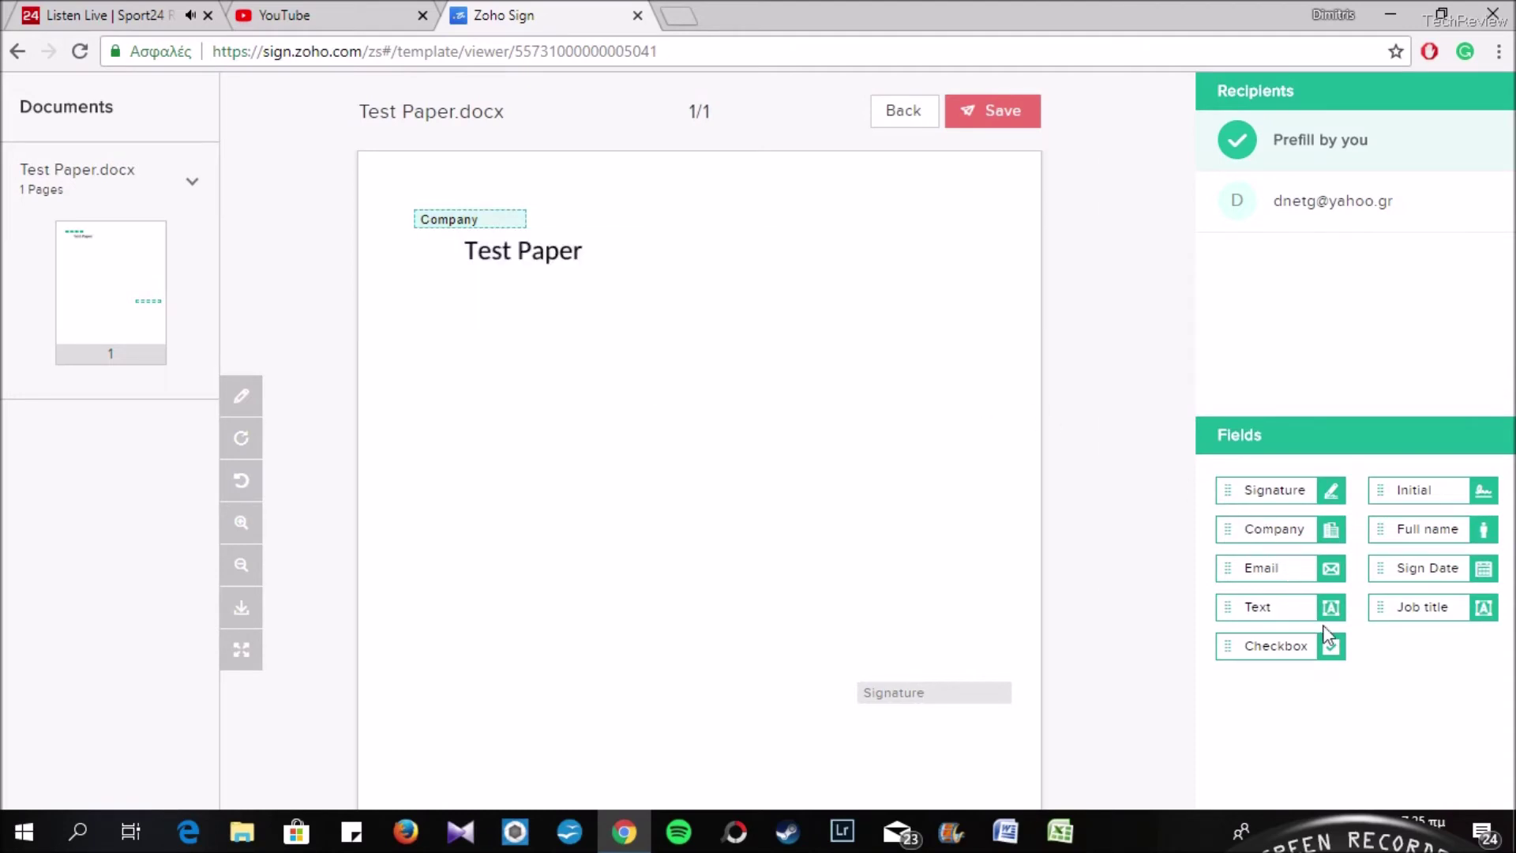
# - Place a Sign Date field just below the Signature field and save the template
pyautogui.moveTo(1431, 568)
pyautogui.mouseDown()
pyautogui.moveTo(1204, 553)
pyautogui.moveTo(968, 680)
pyautogui.moveTo(979, 746)
pyautogui.mouseUp()
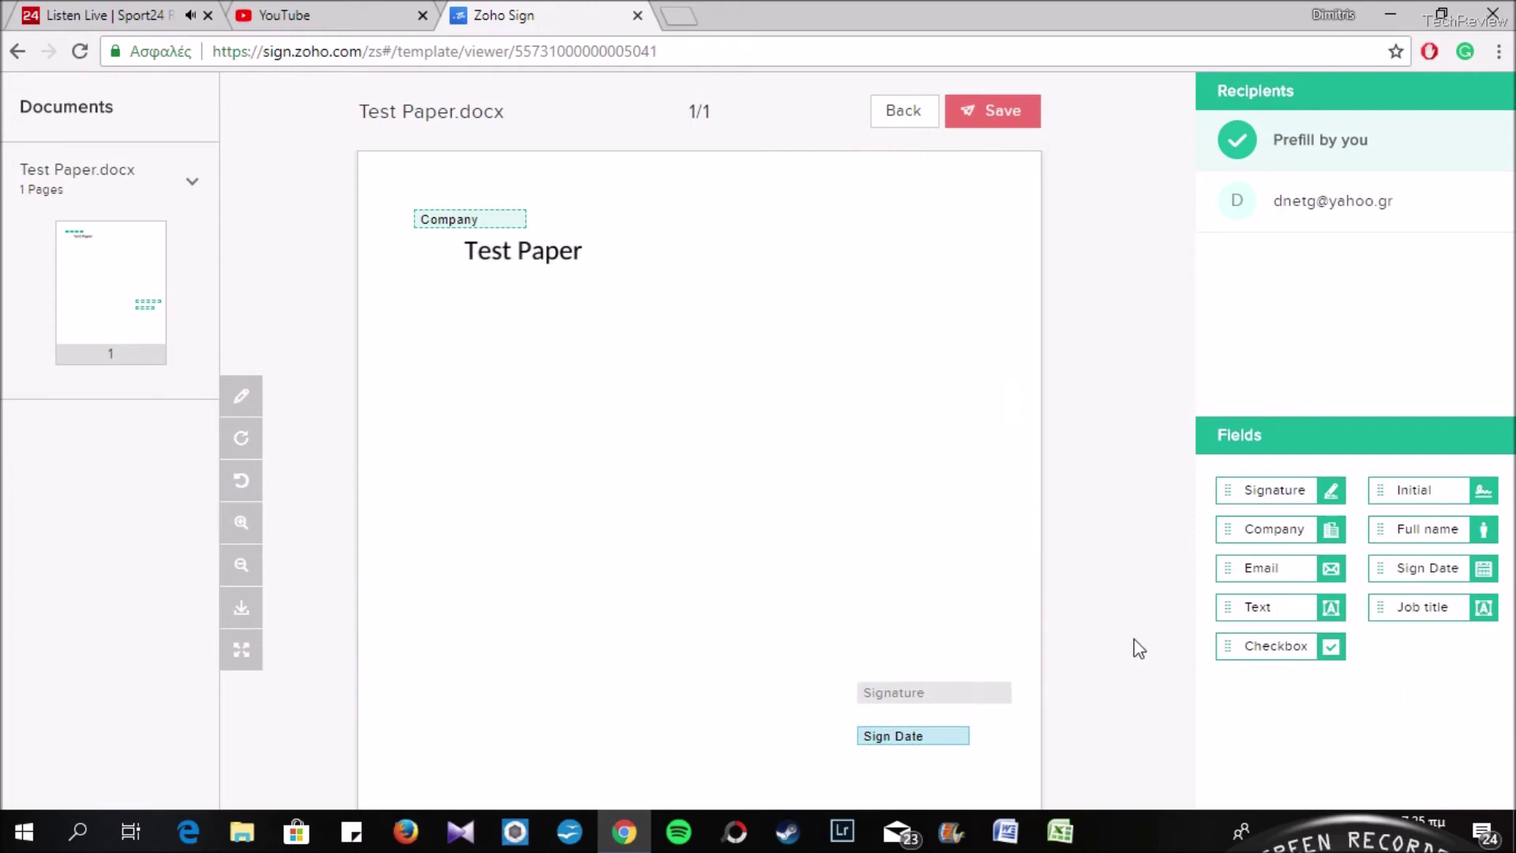
pyautogui.click(996, 118)
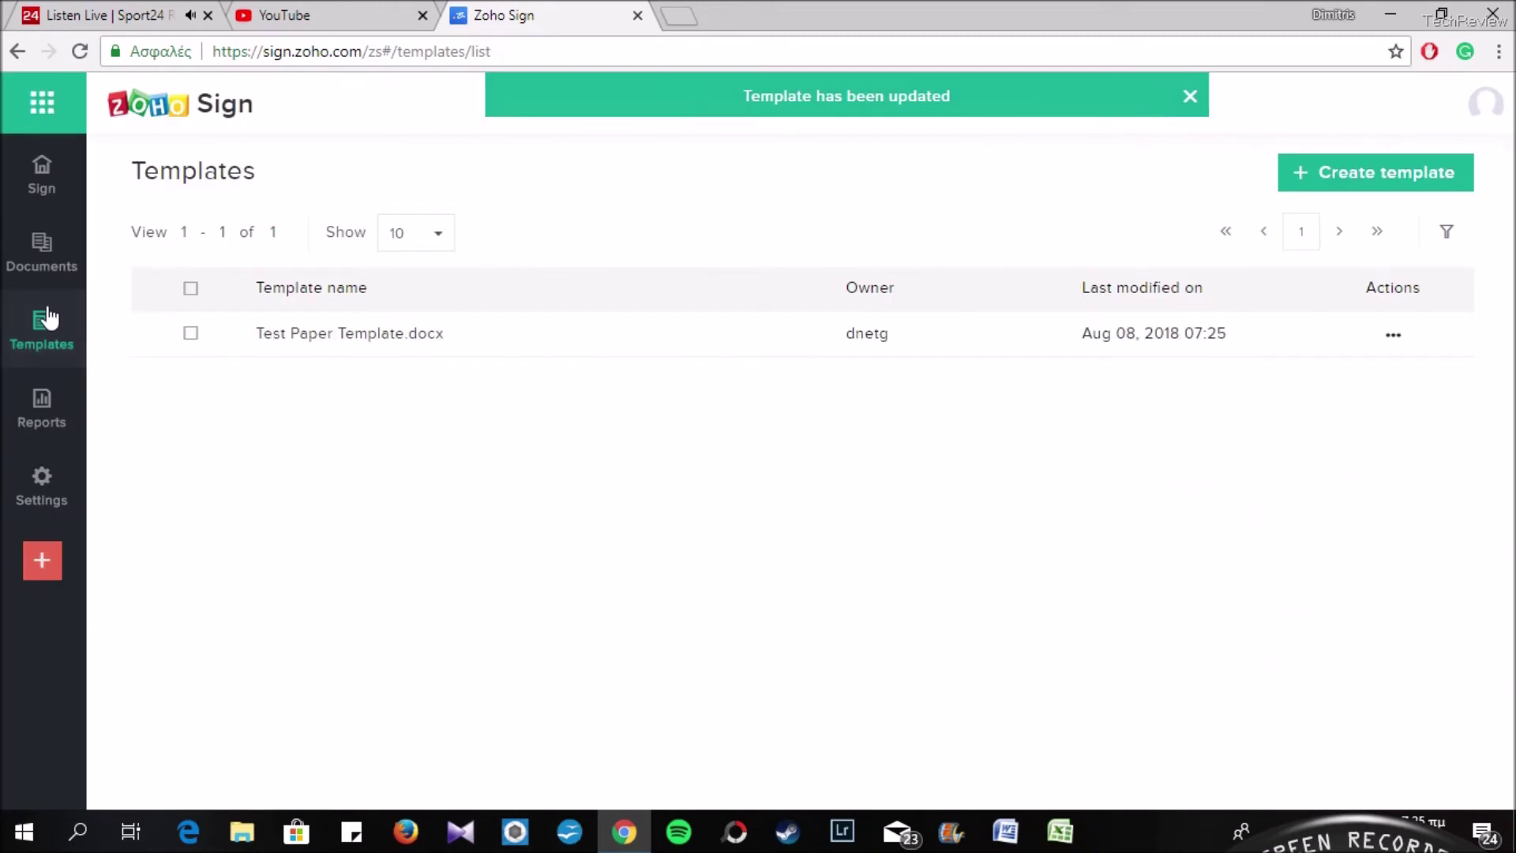
# - View the Document status report with its period and export options and its document list
pyautogui.moveTo(57, 402)
pyautogui.click(120, 409)
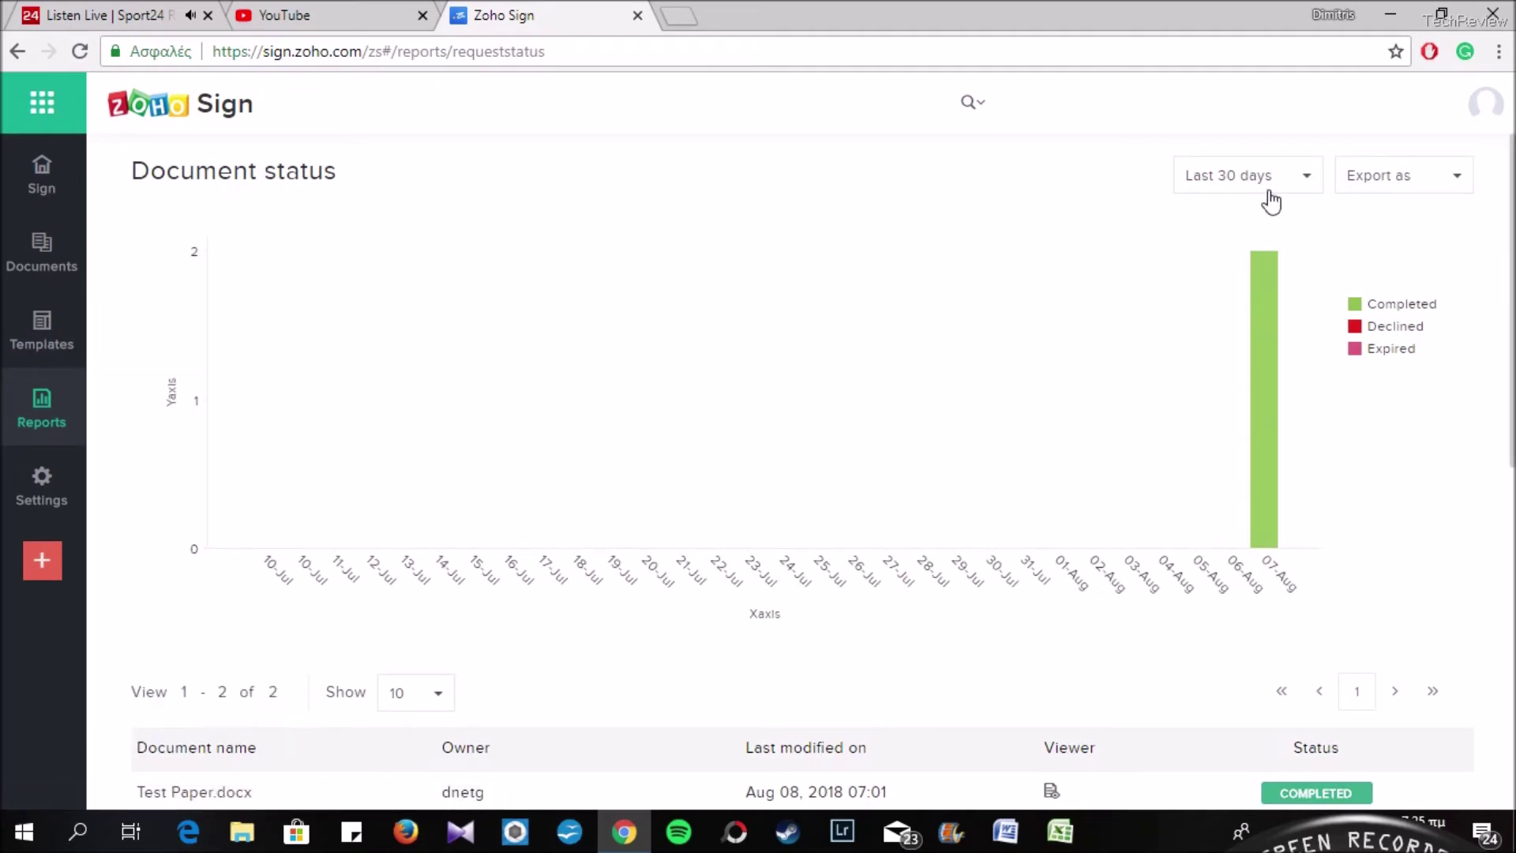
pyautogui.click(1298, 190)
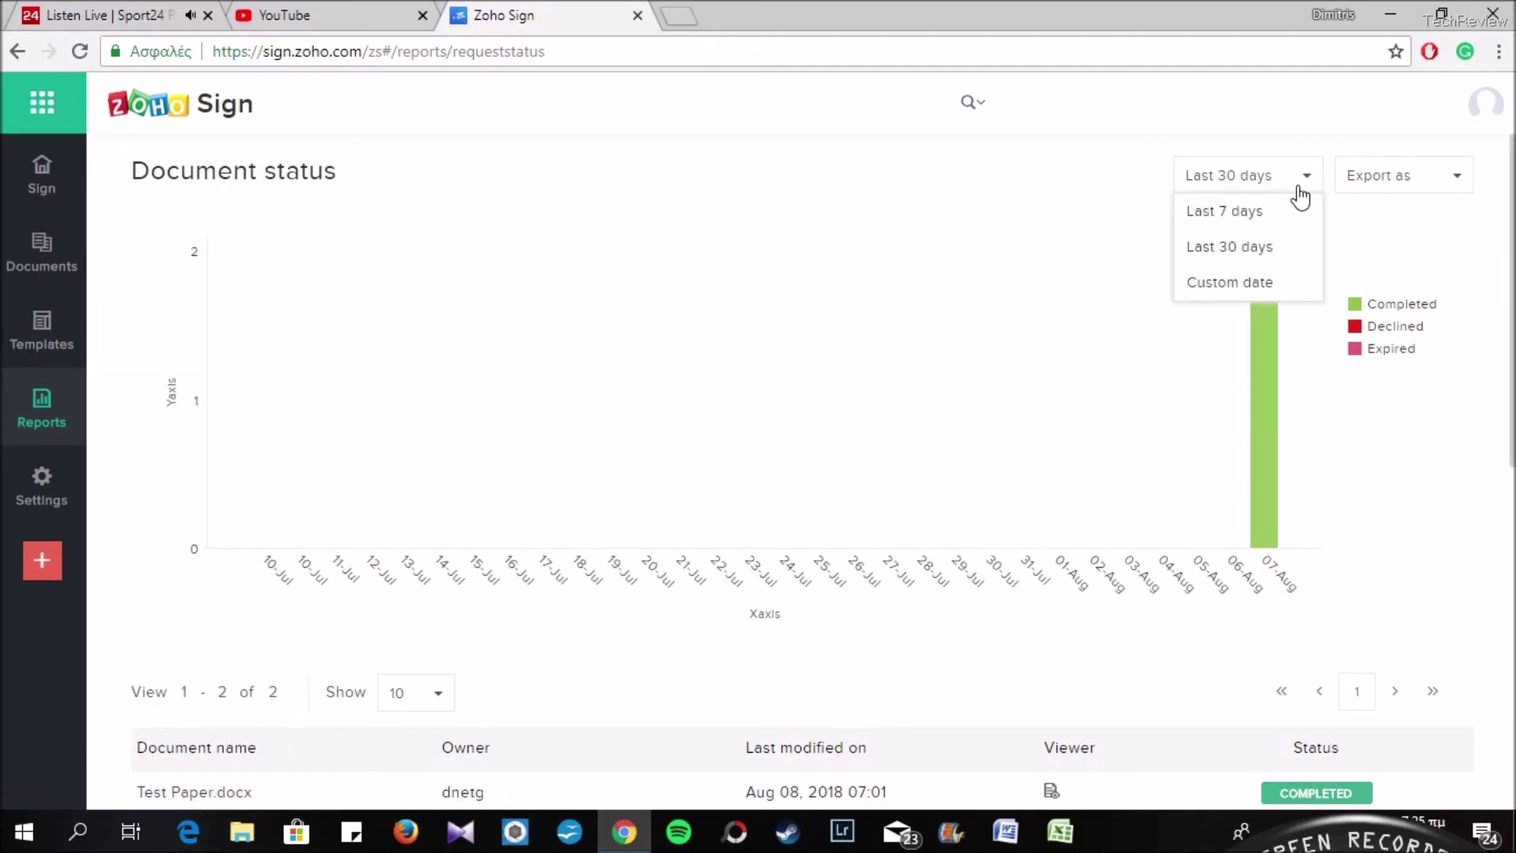
pyautogui.click(1463, 191)
pyautogui.click(1181, 229)
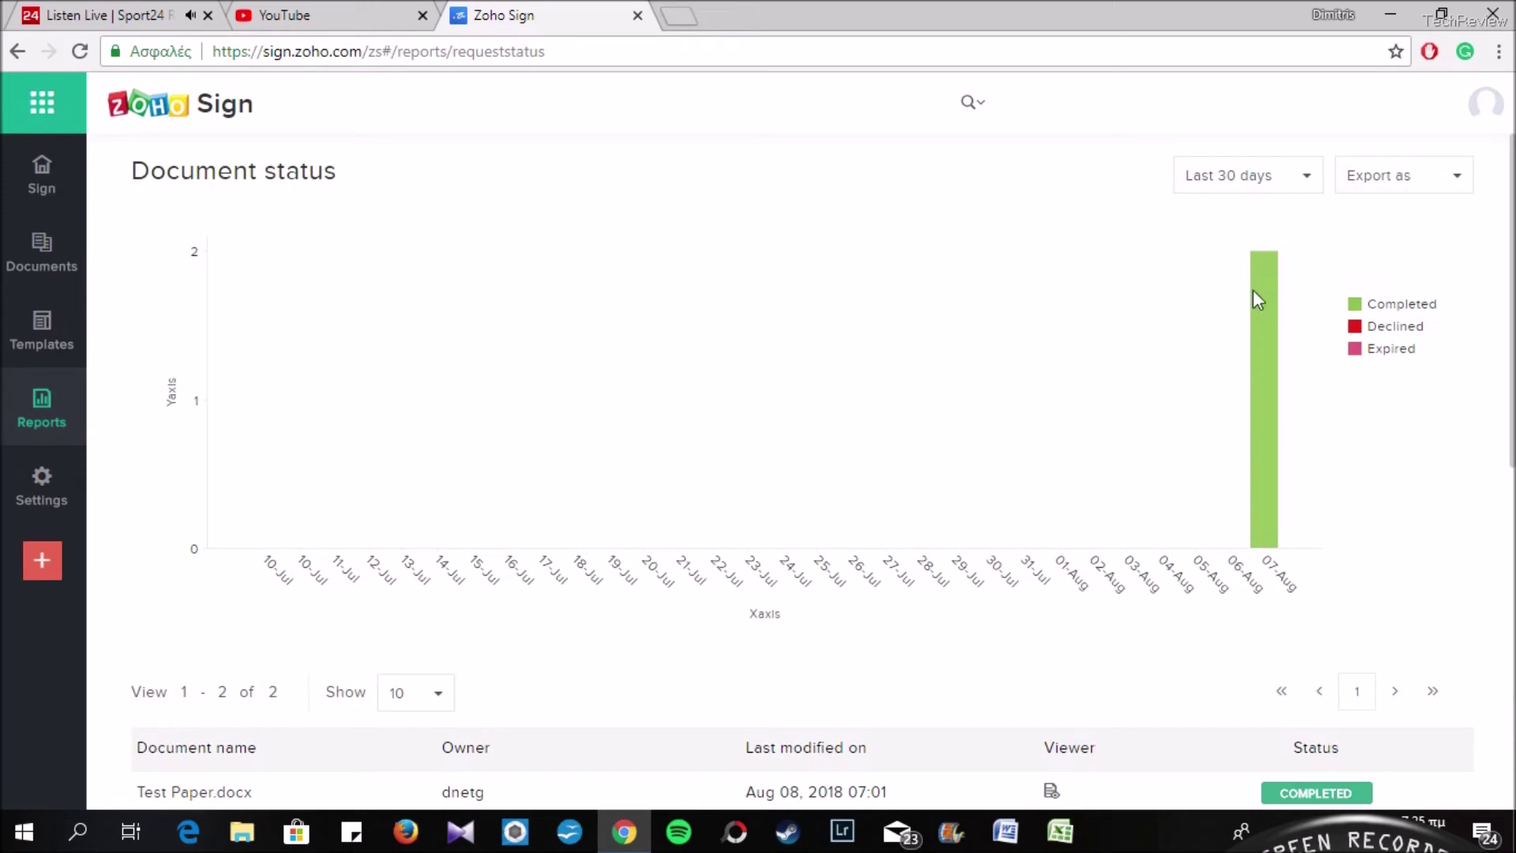
pyautogui.scroll(-3, 1126, 442)
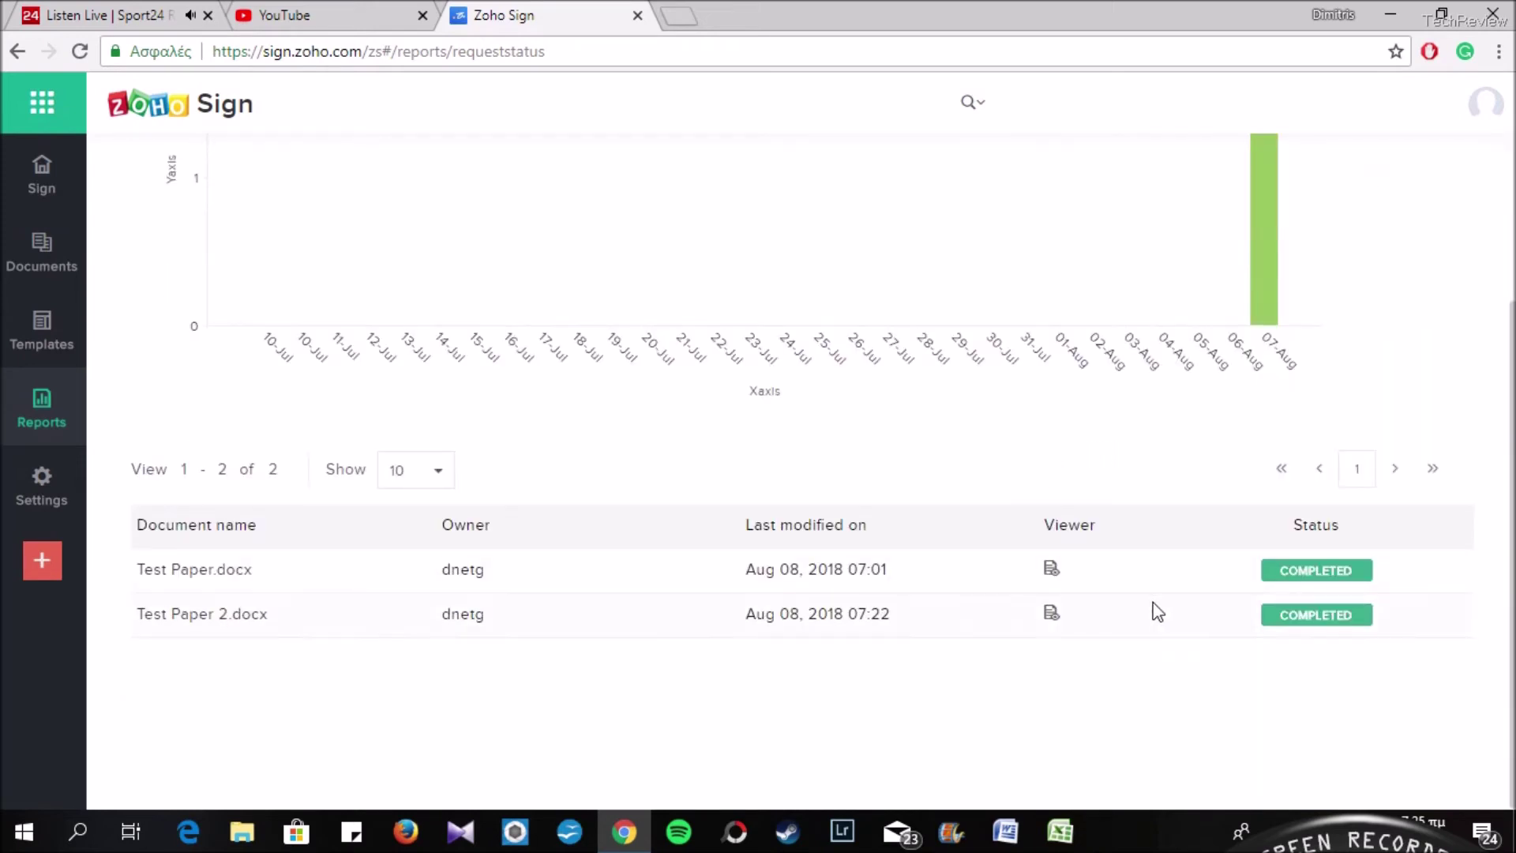
# - View the Completed and Expiring documents reports and look over the other available report types
pyautogui.moveTo(65, 404)
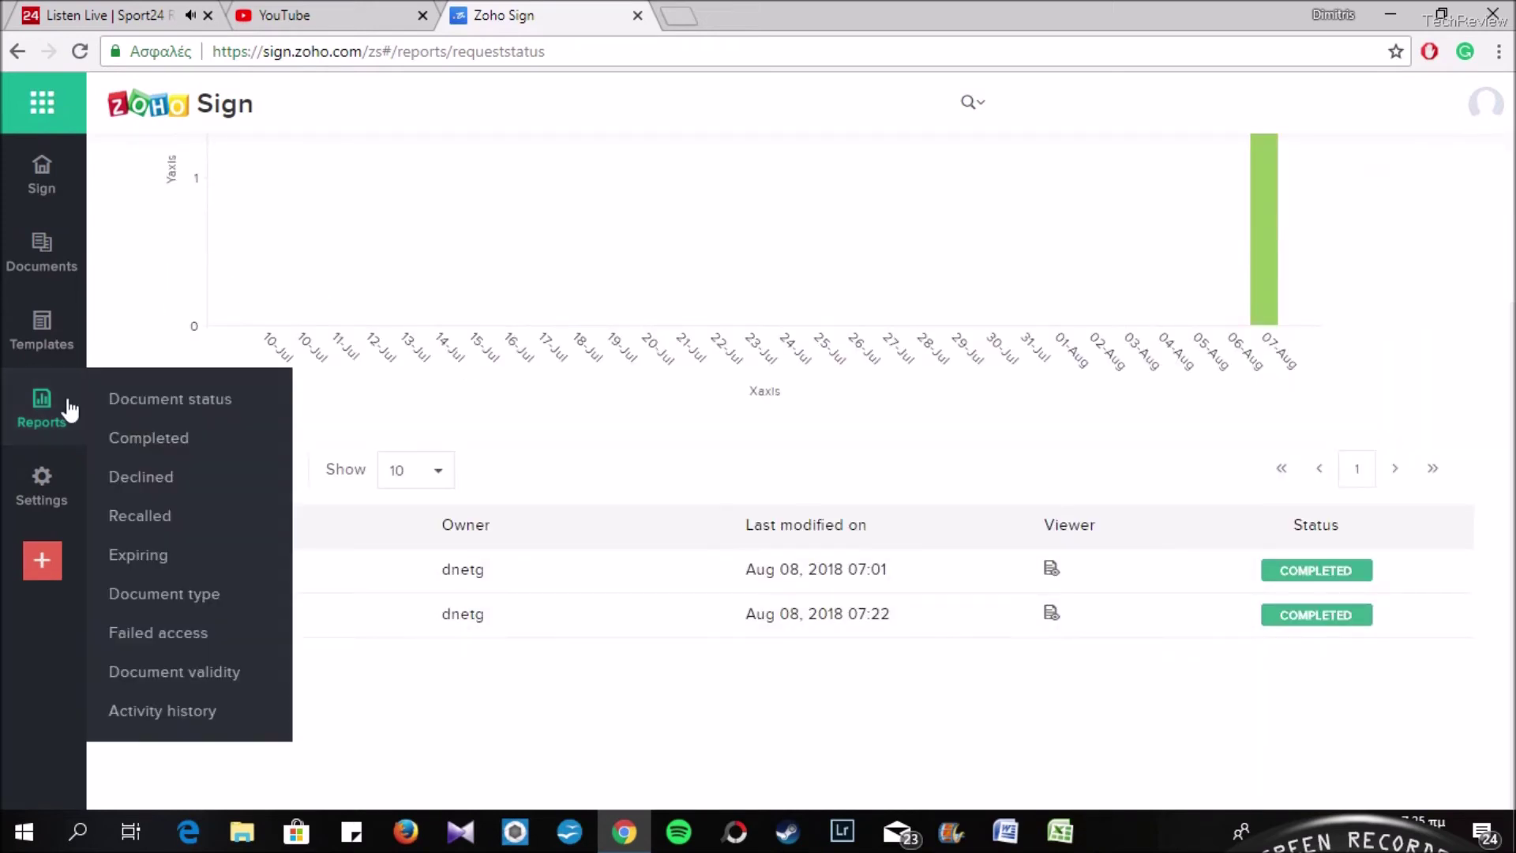
pyautogui.click(162, 452)
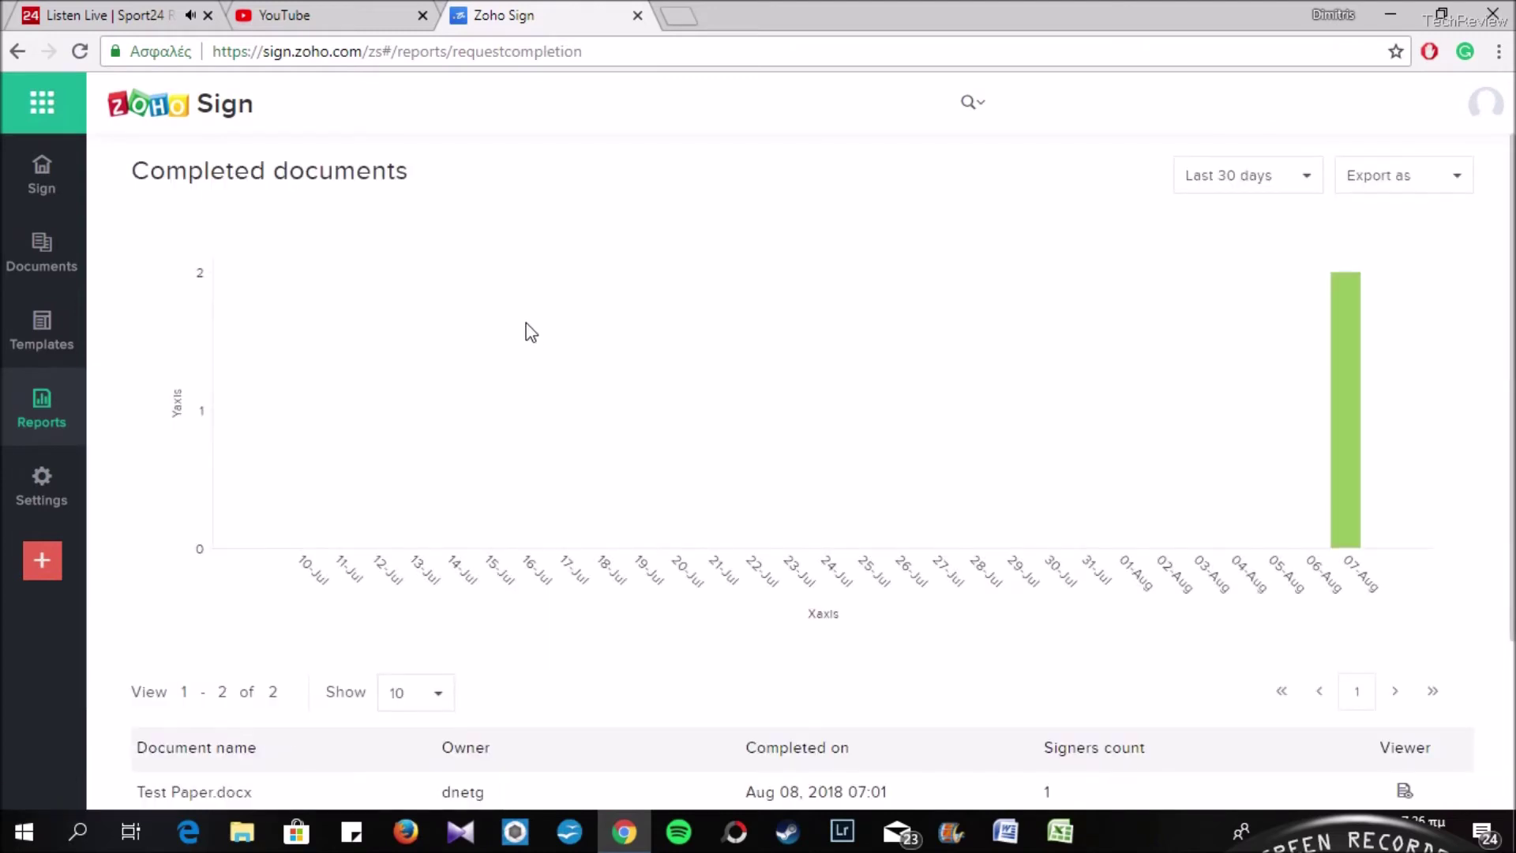
pyautogui.moveTo(82, 413)
pyautogui.click(207, 564)
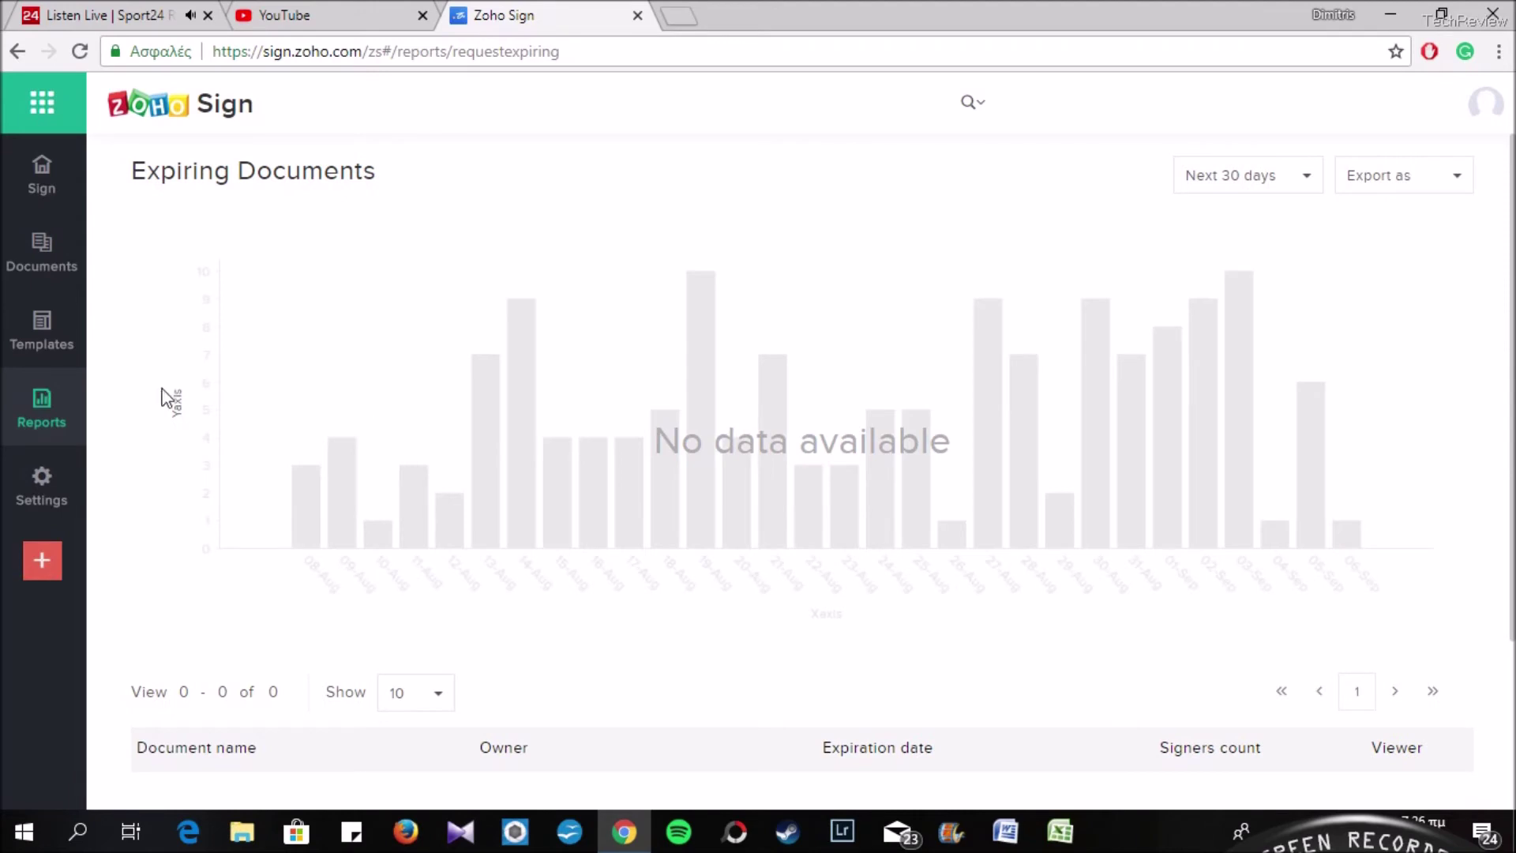
pyautogui.moveTo(72, 410)
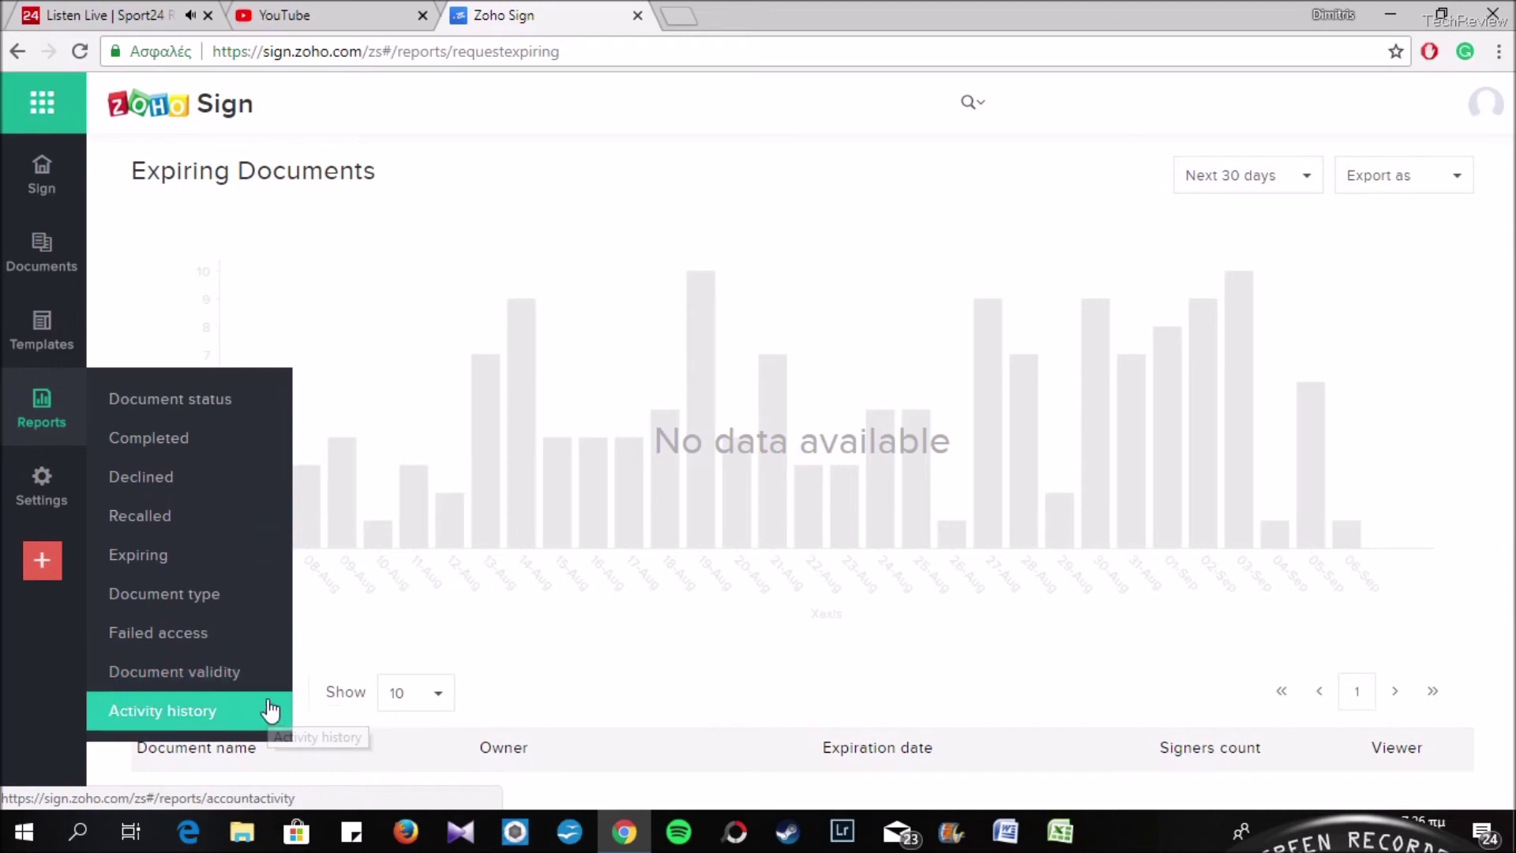
# - Look over the profile settings and the notification settings
pyautogui.click(43, 496)
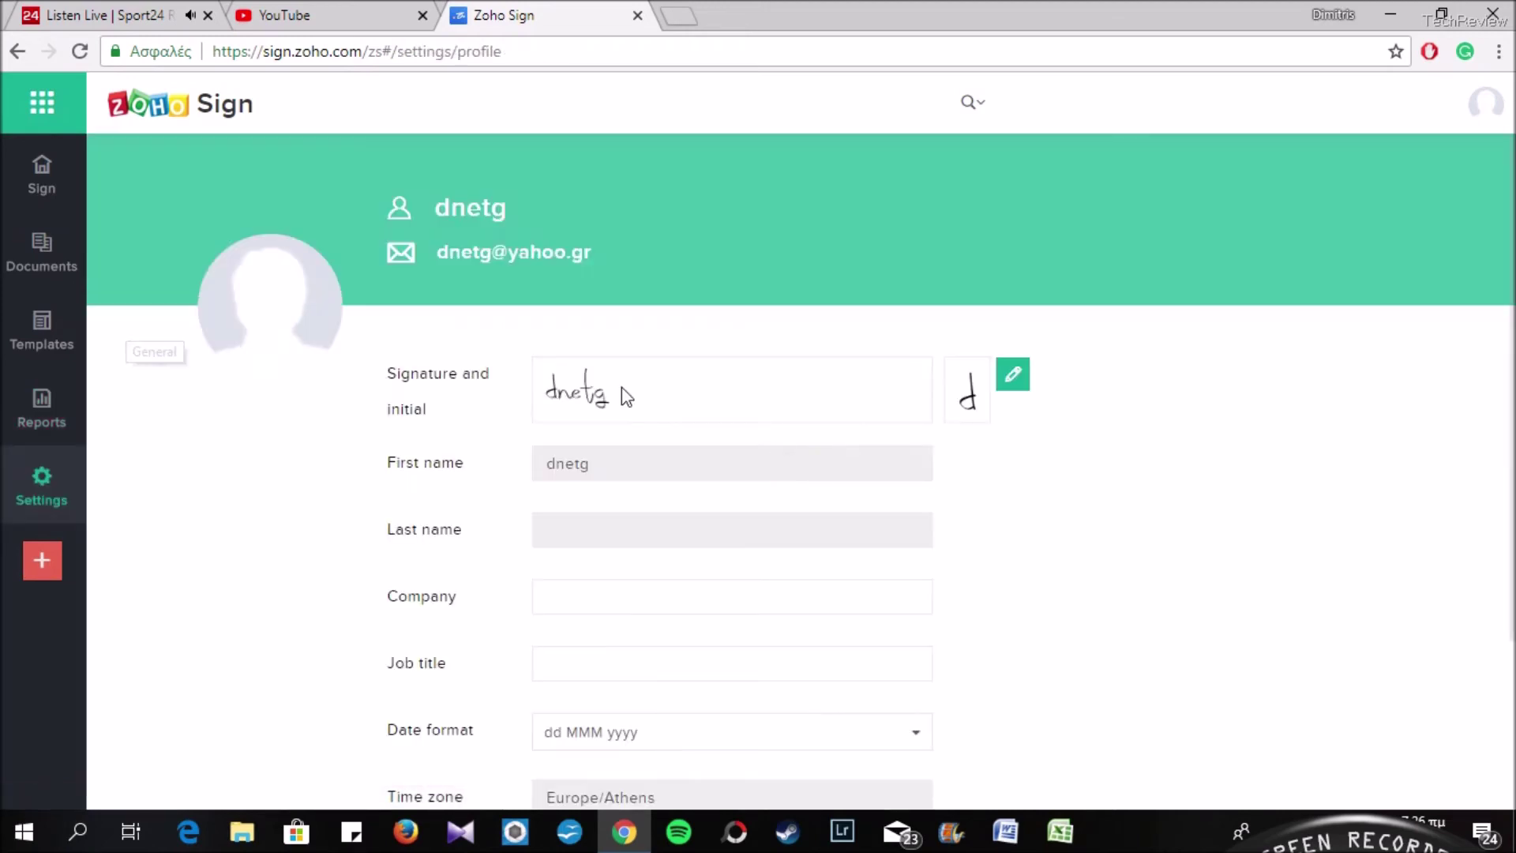
pyautogui.scroll(-2, 848, 489)
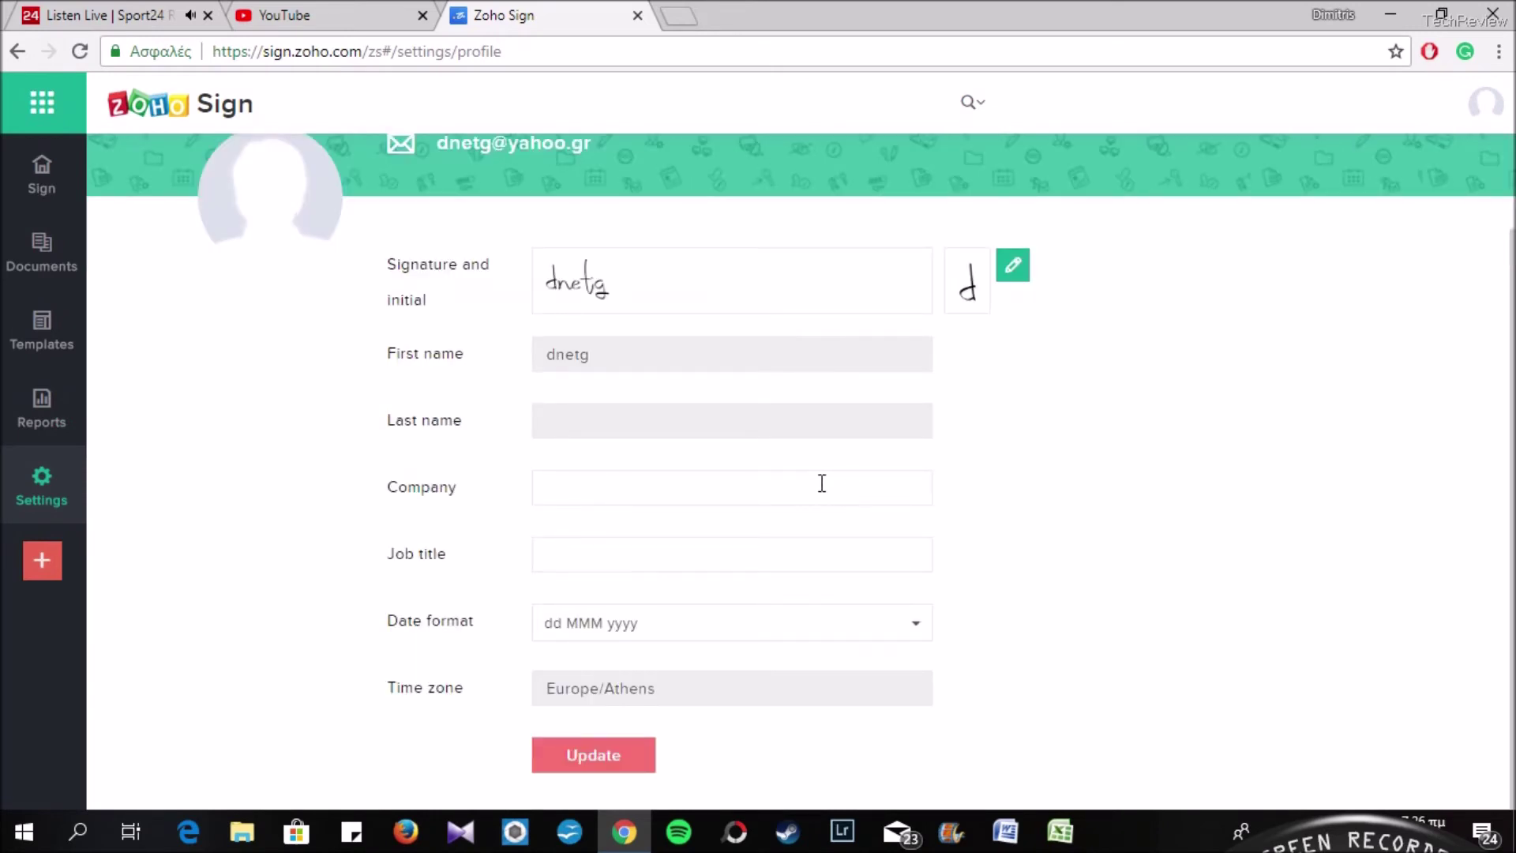
pyautogui.scroll(2, 730, 424)
pyautogui.moveTo(64, 477)
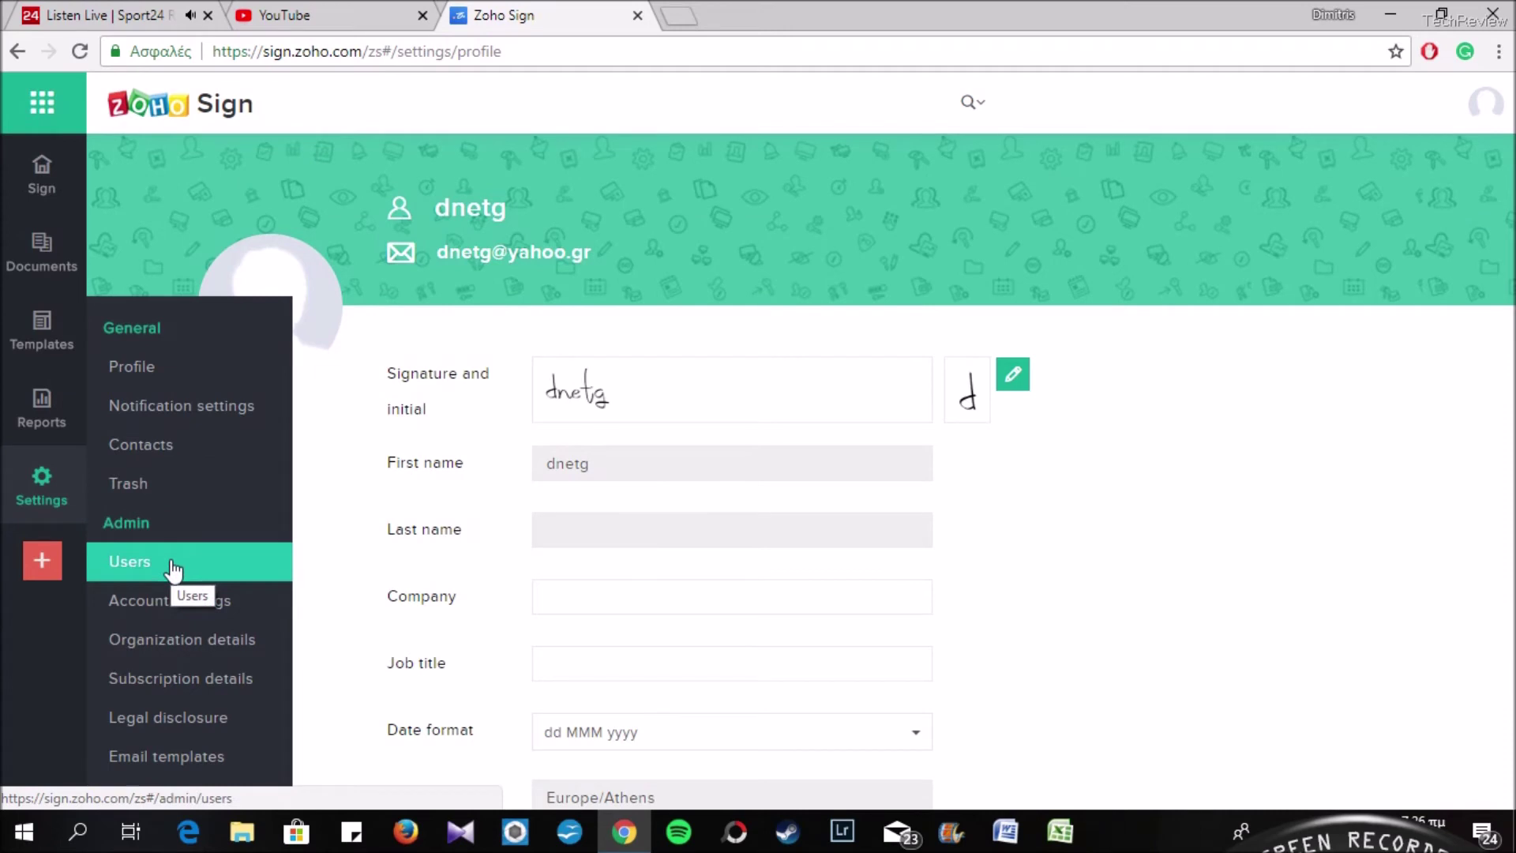
pyautogui.click(139, 420)
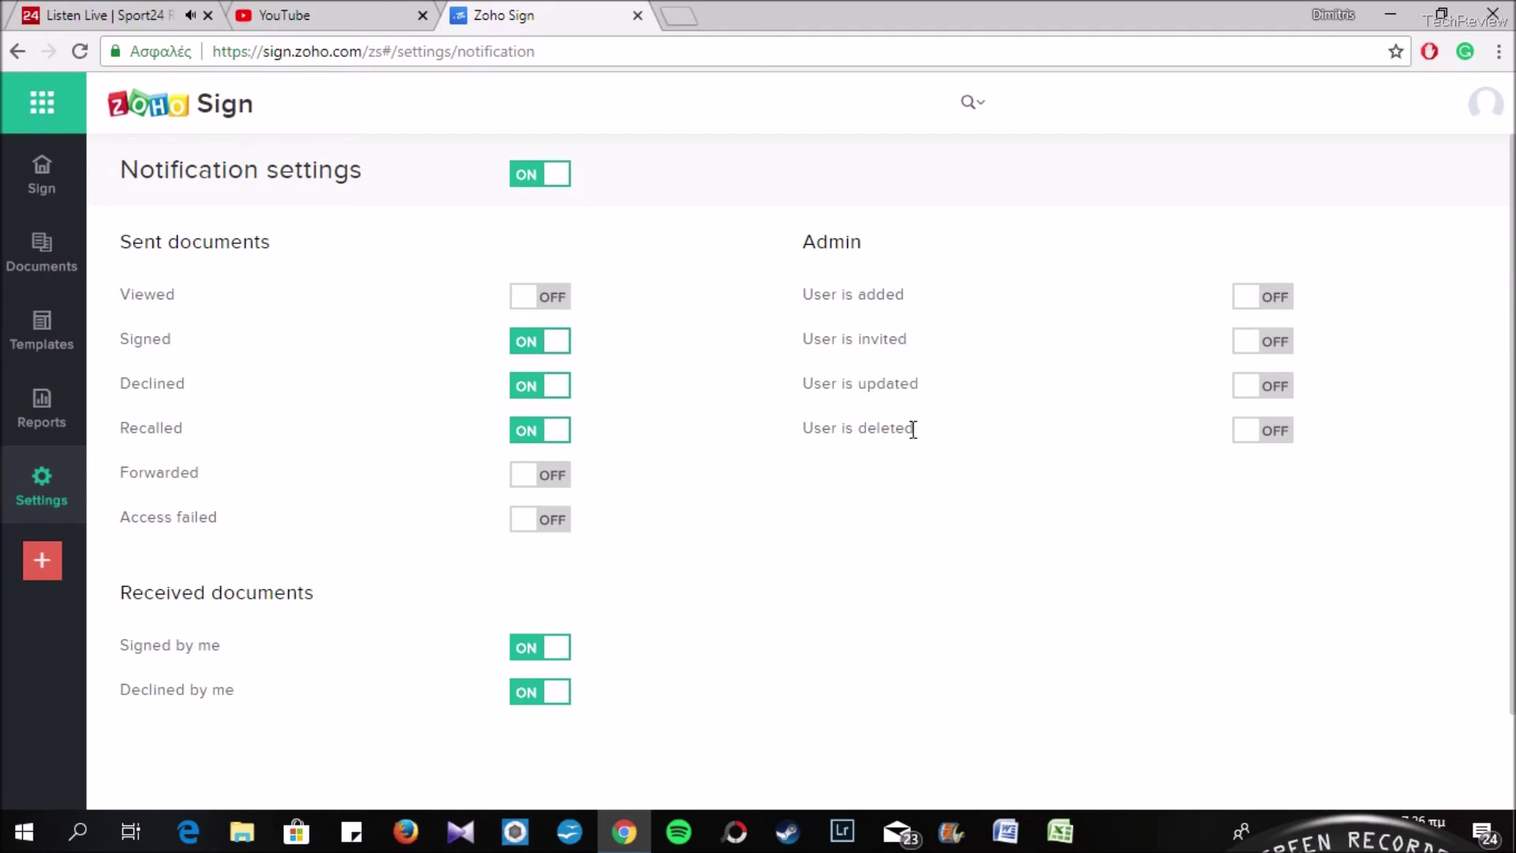
# - View the contacts list and the trash
pyautogui.moveTo(39, 477)
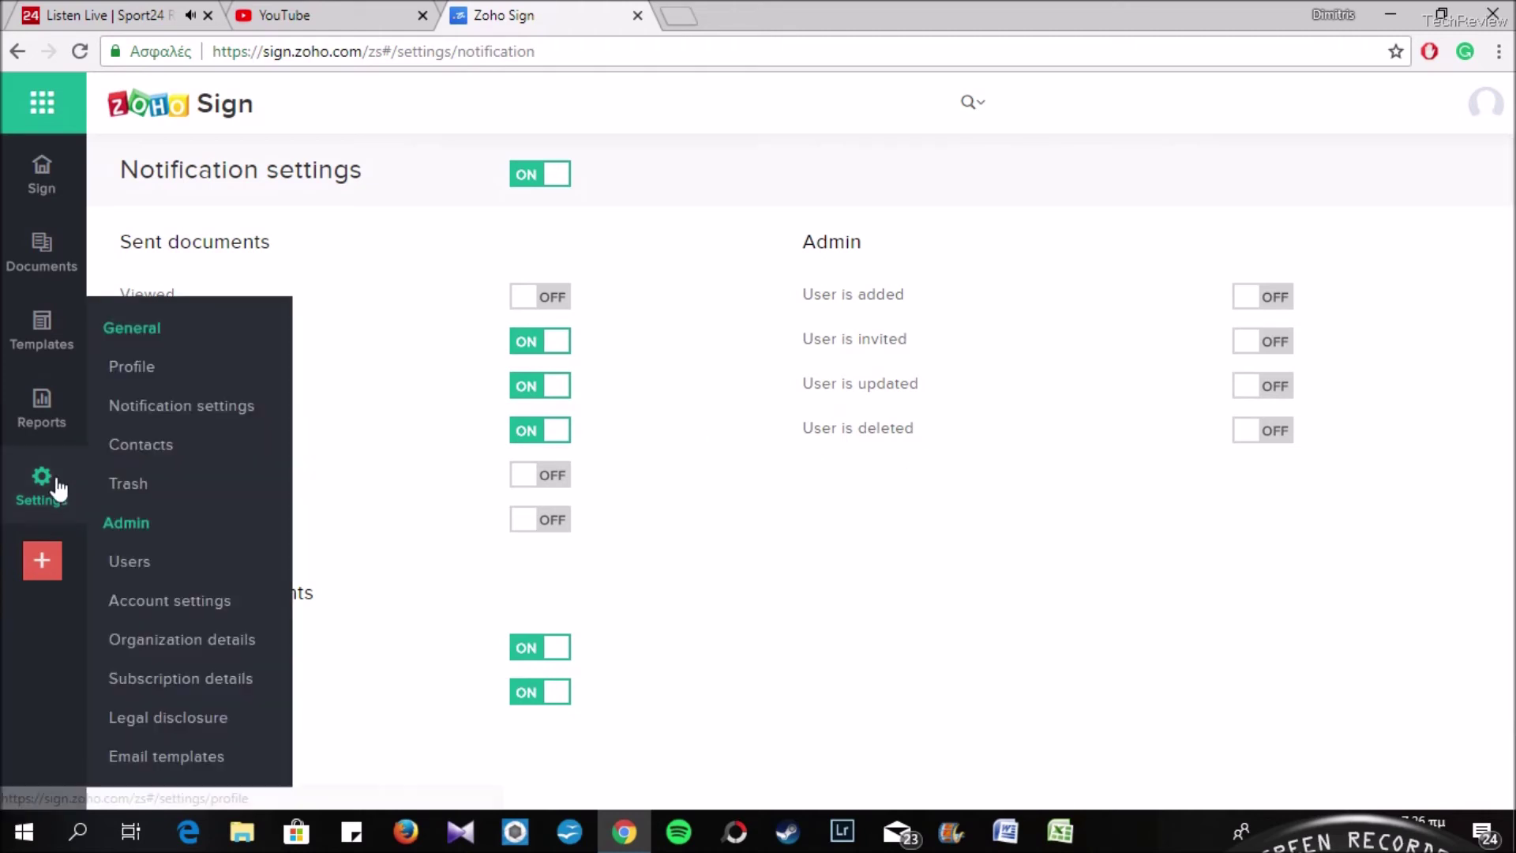
pyautogui.click(132, 460)
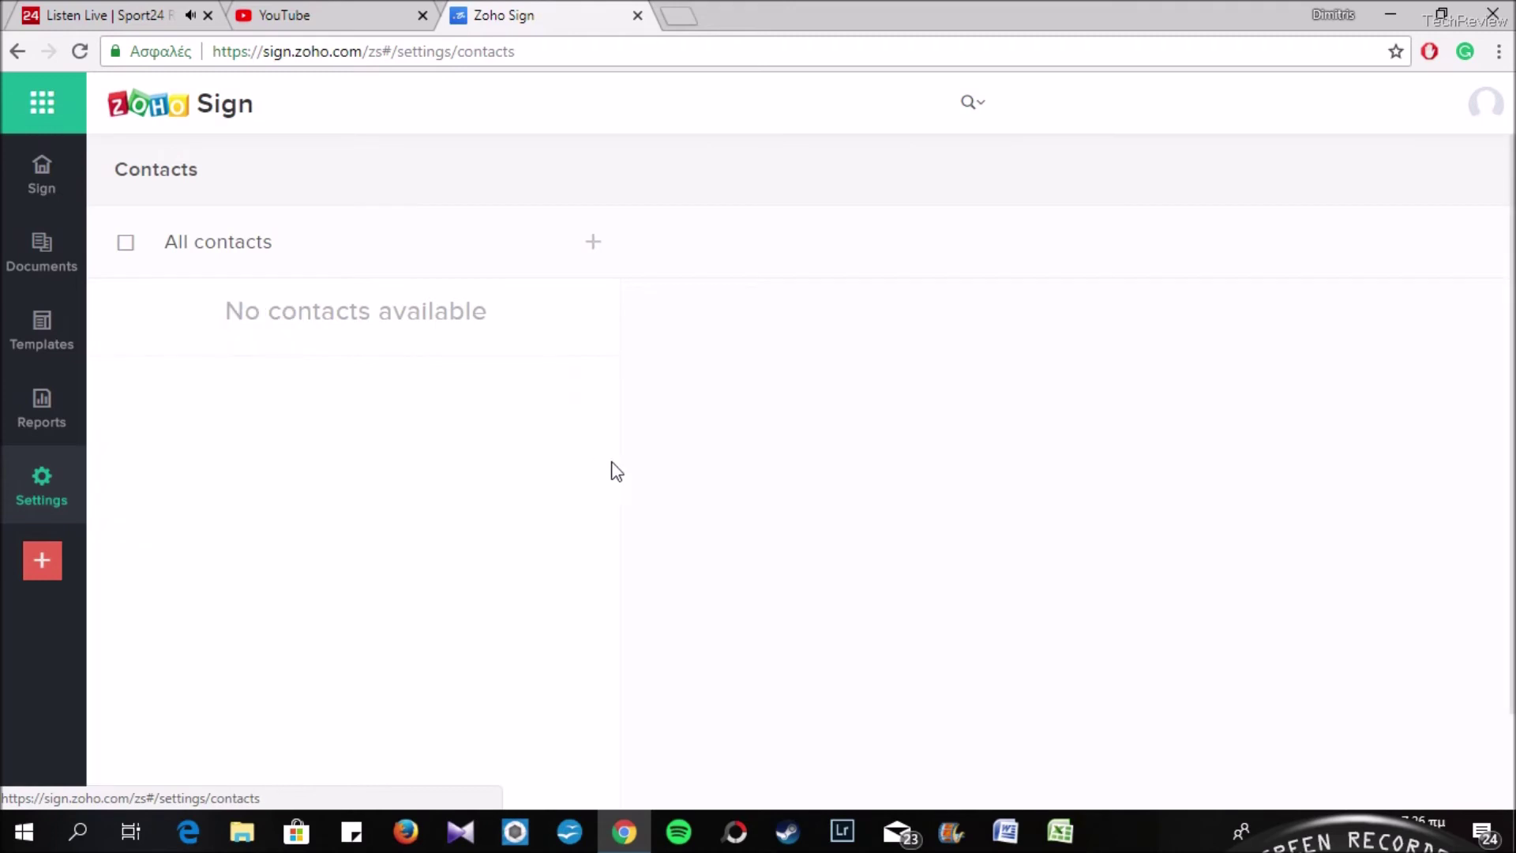
pyautogui.moveTo(79, 491)
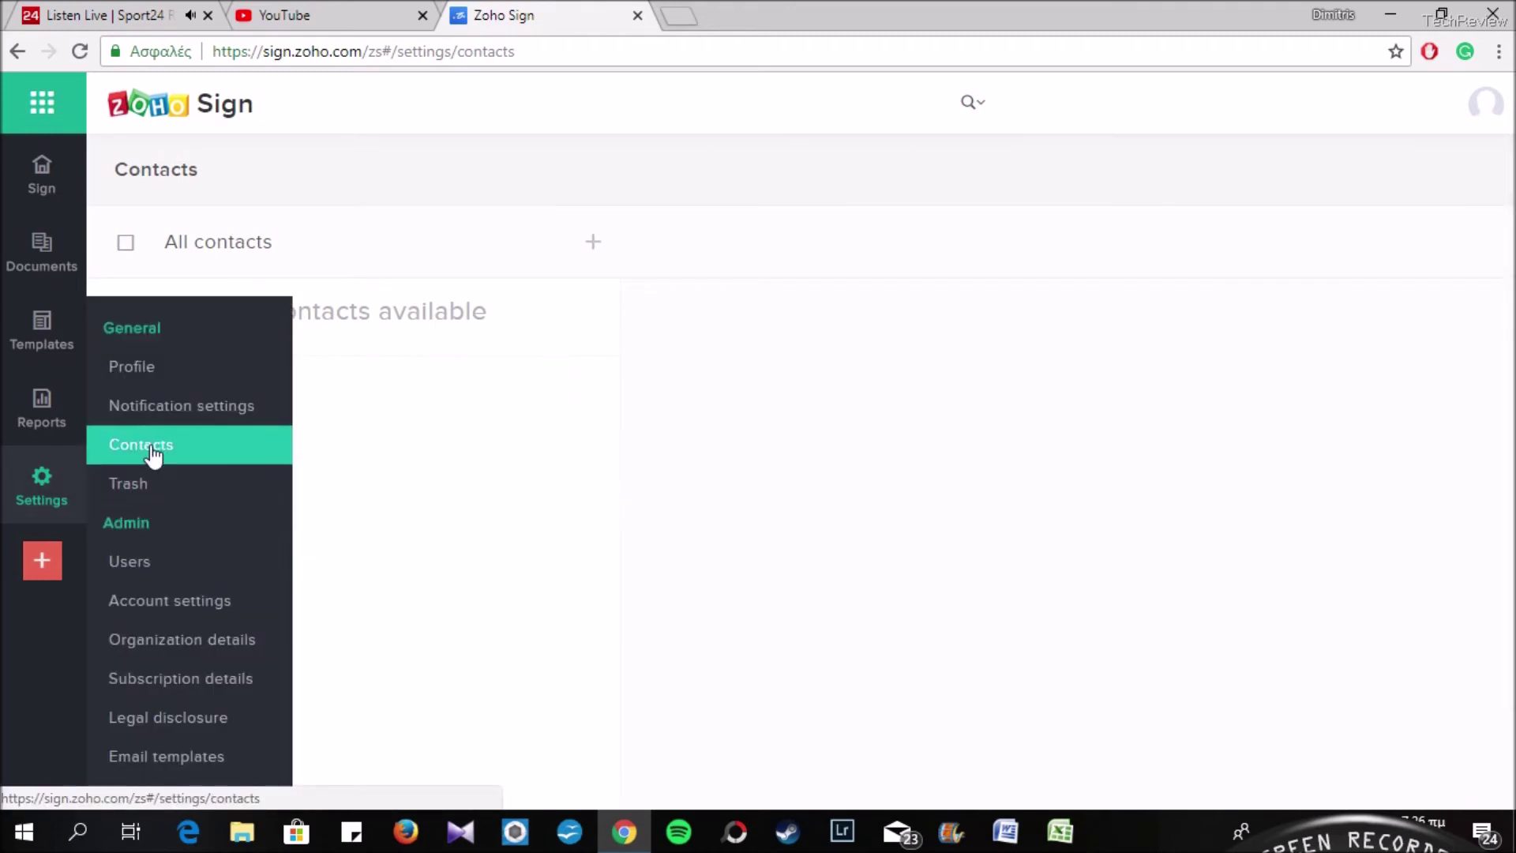
pyautogui.click(161, 485)
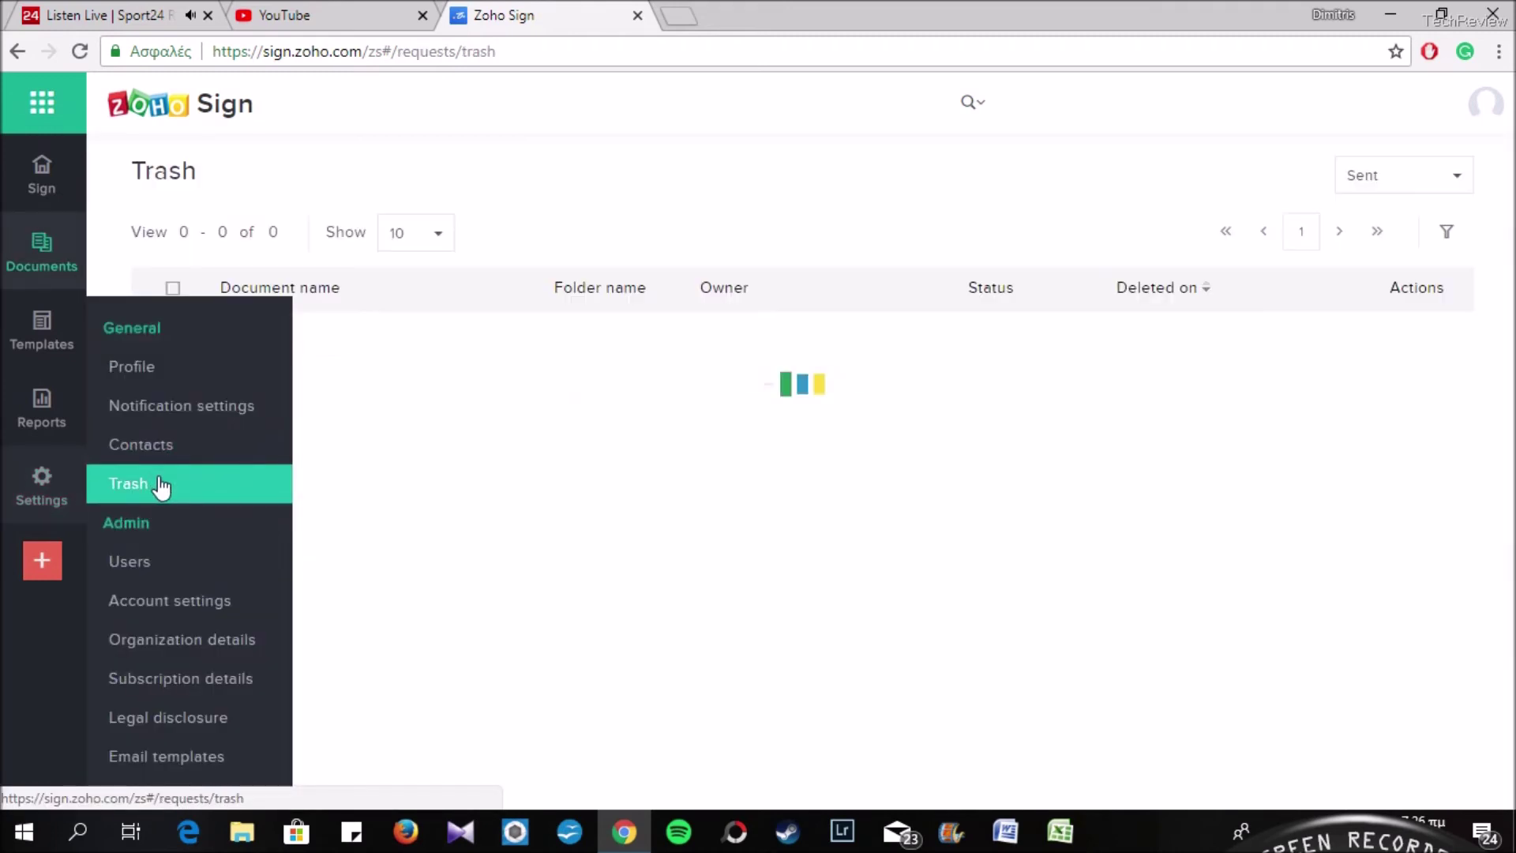
# - View the admin's user list and examine the options for changing roles and managing access
pyautogui.moveTo(61, 474)
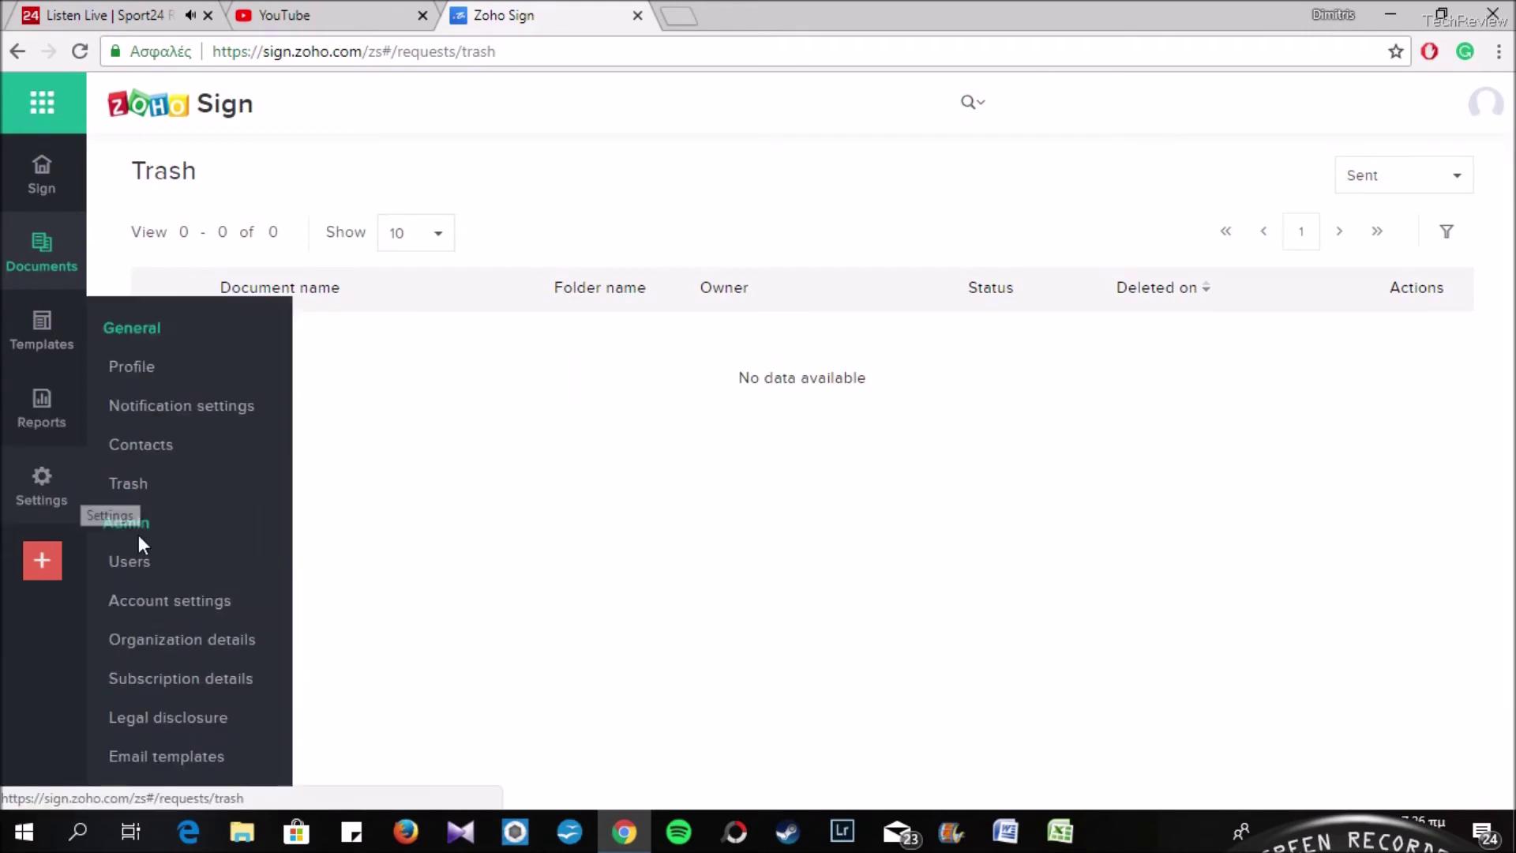
pyautogui.click(139, 565)
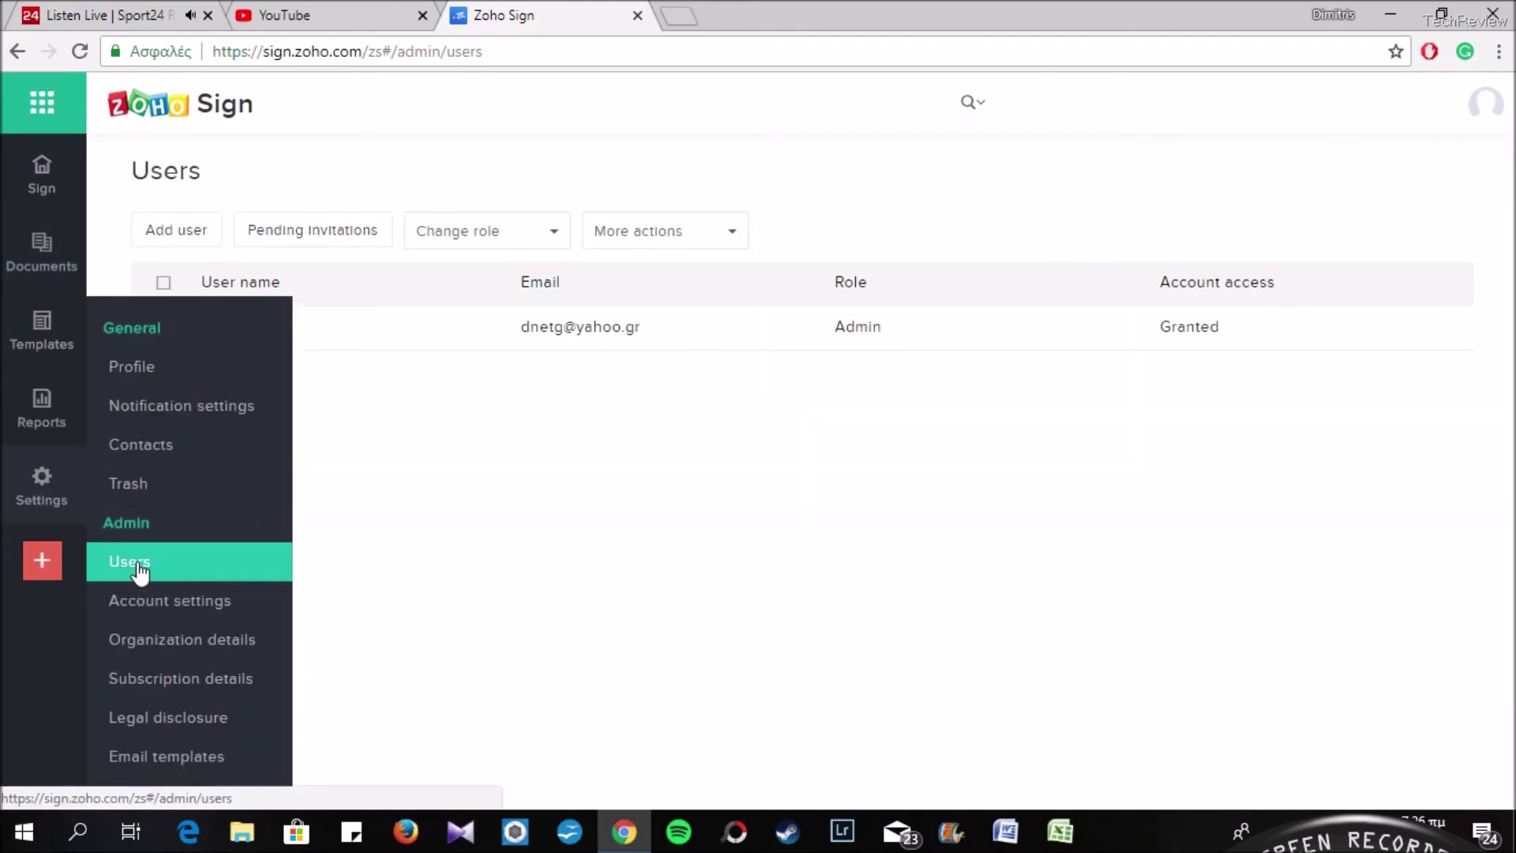
pyautogui.click(552, 233)
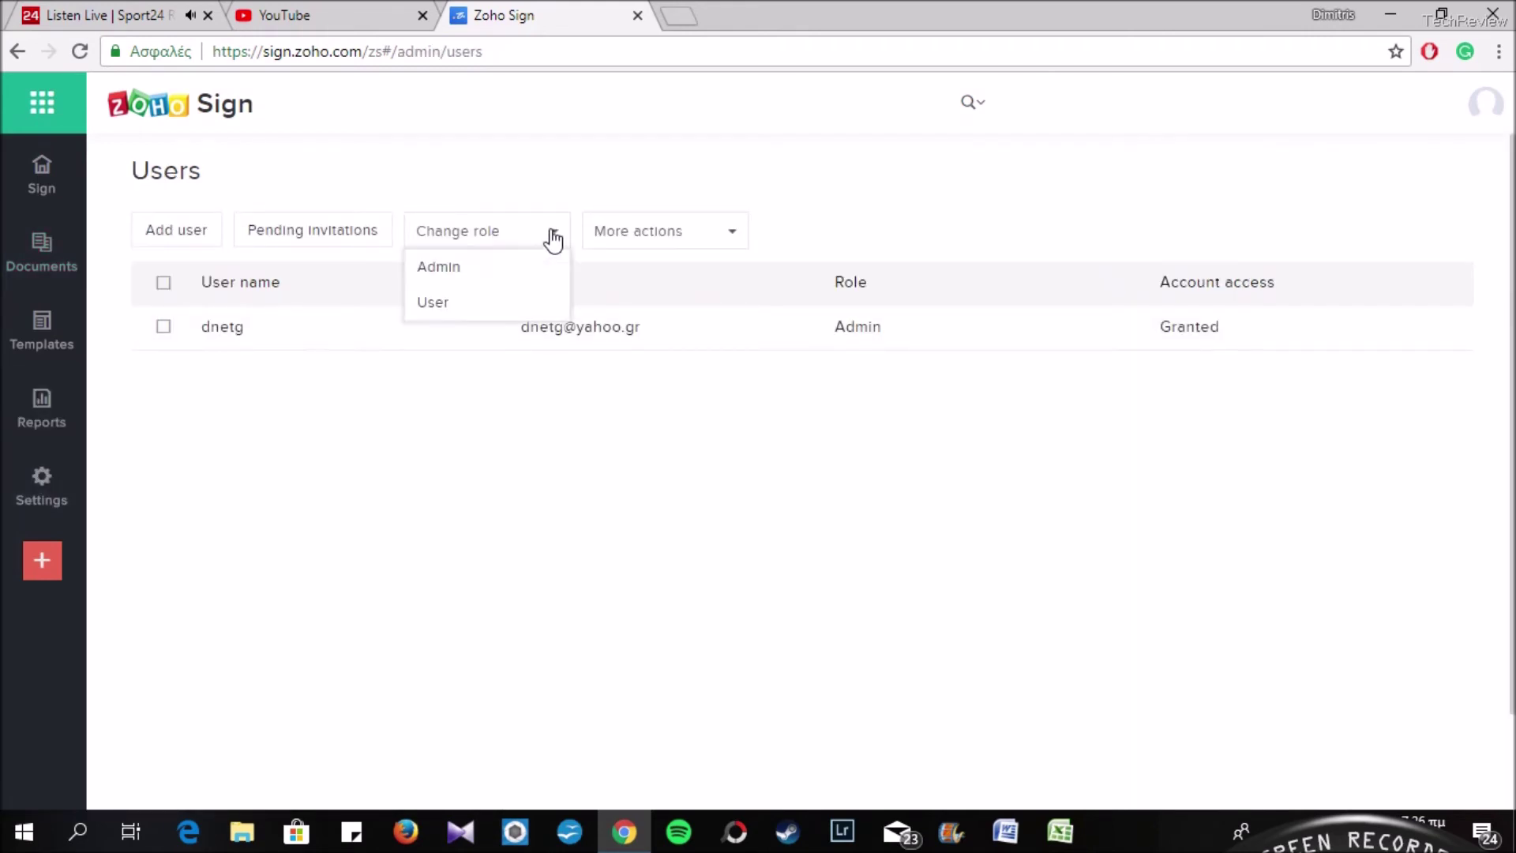
pyautogui.click(695, 235)
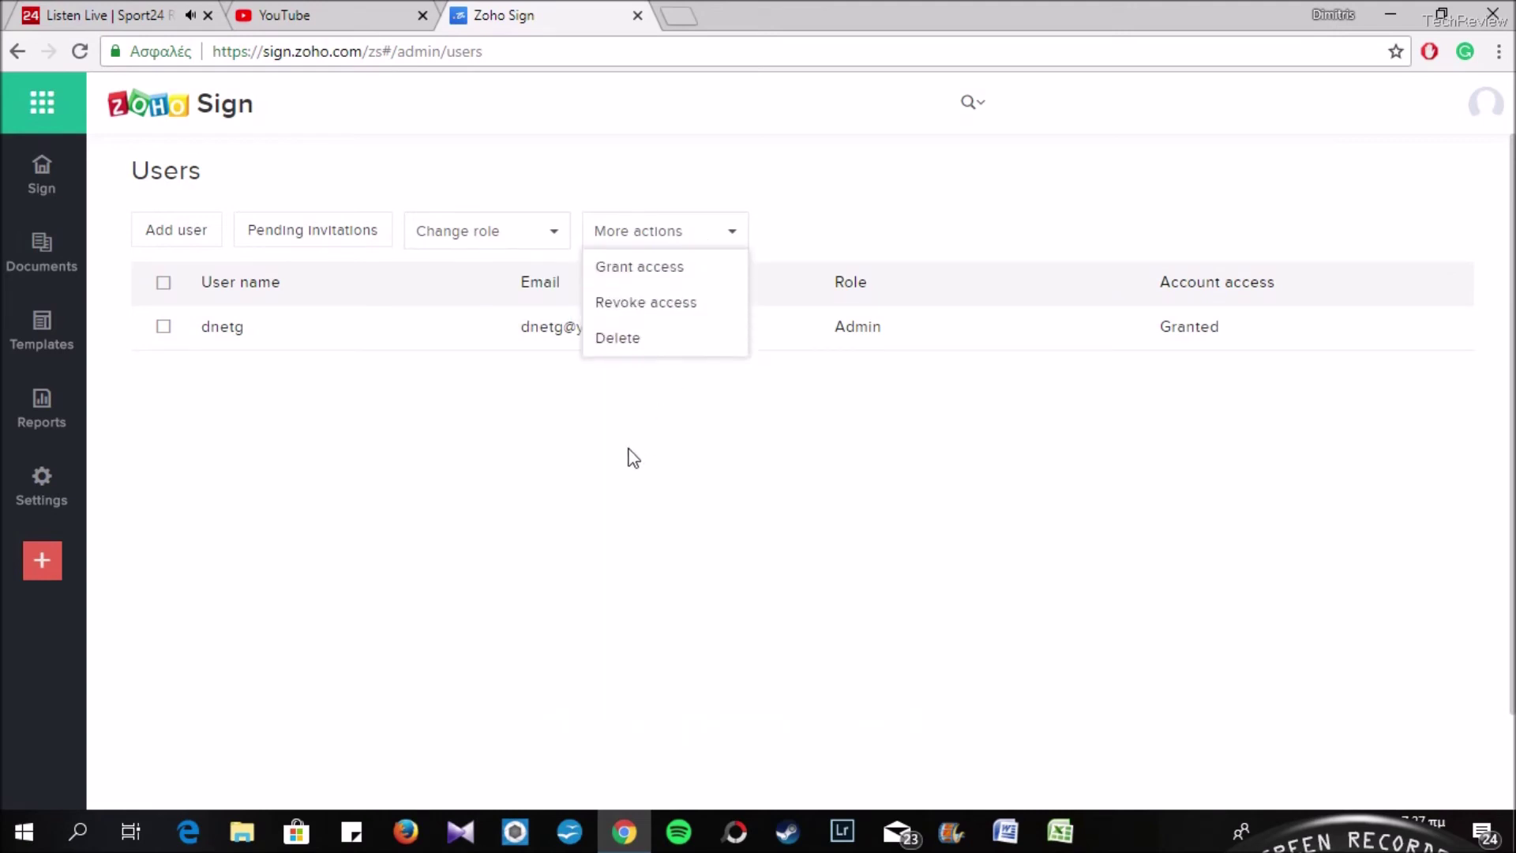
# - View the admin's organization details and the subscription details
pyautogui.moveTo(54, 482)
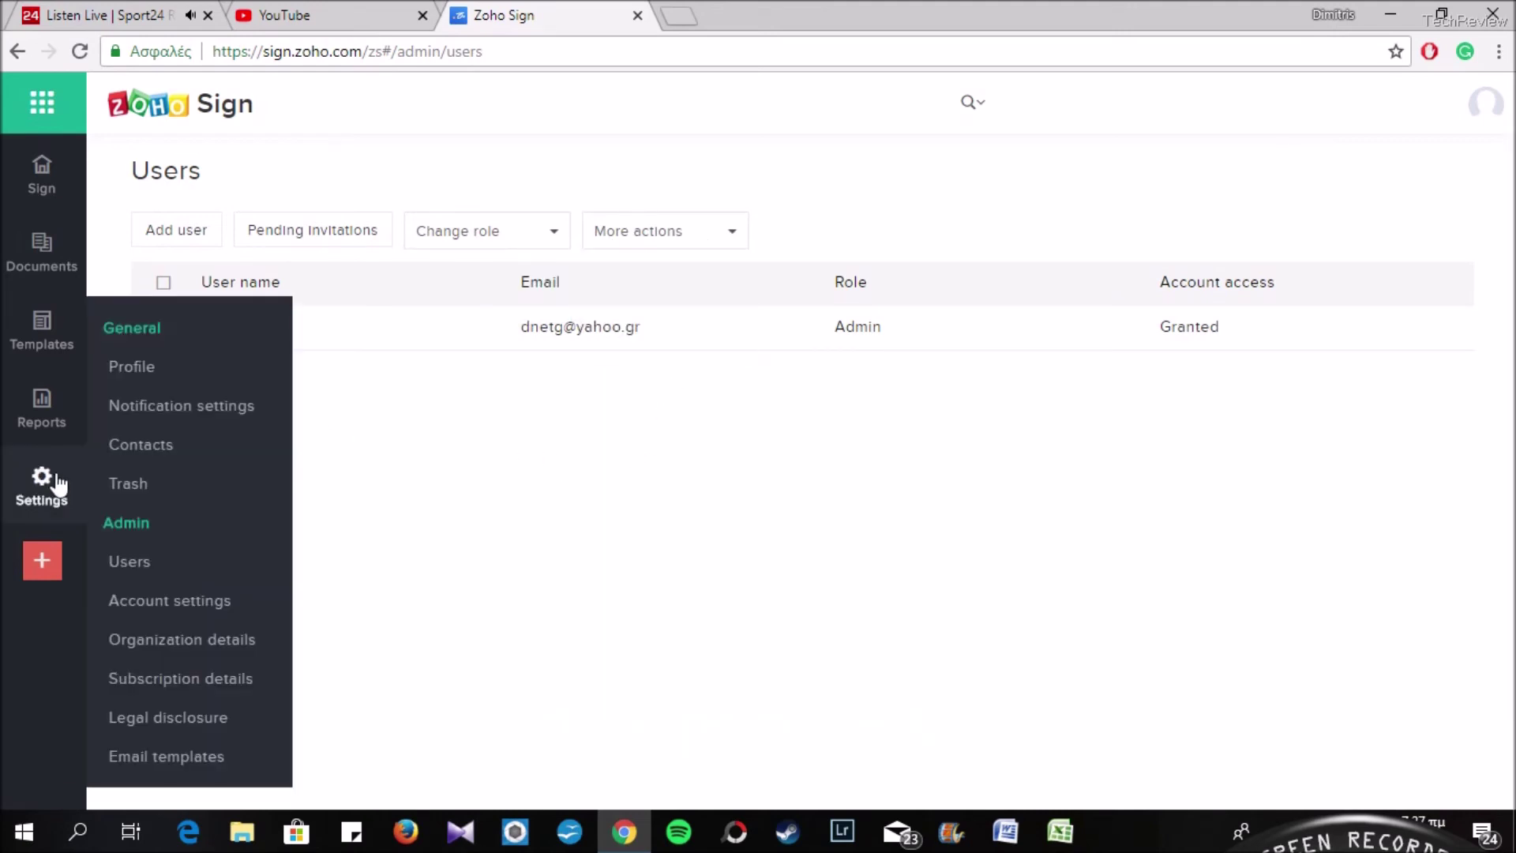
pyautogui.click(177, 655)
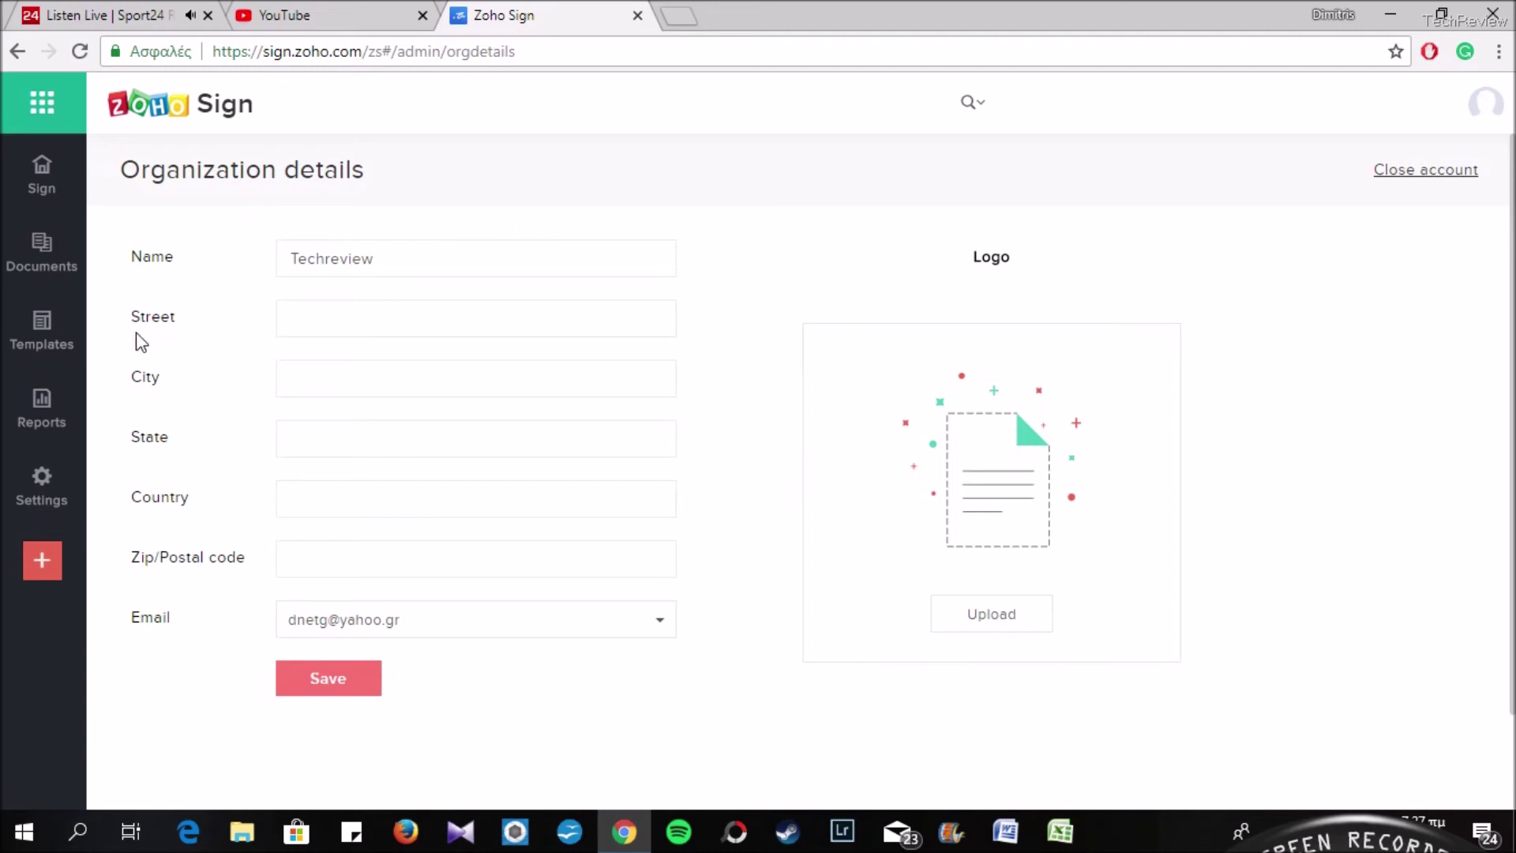
pyautogui.moveTo(45, 483)
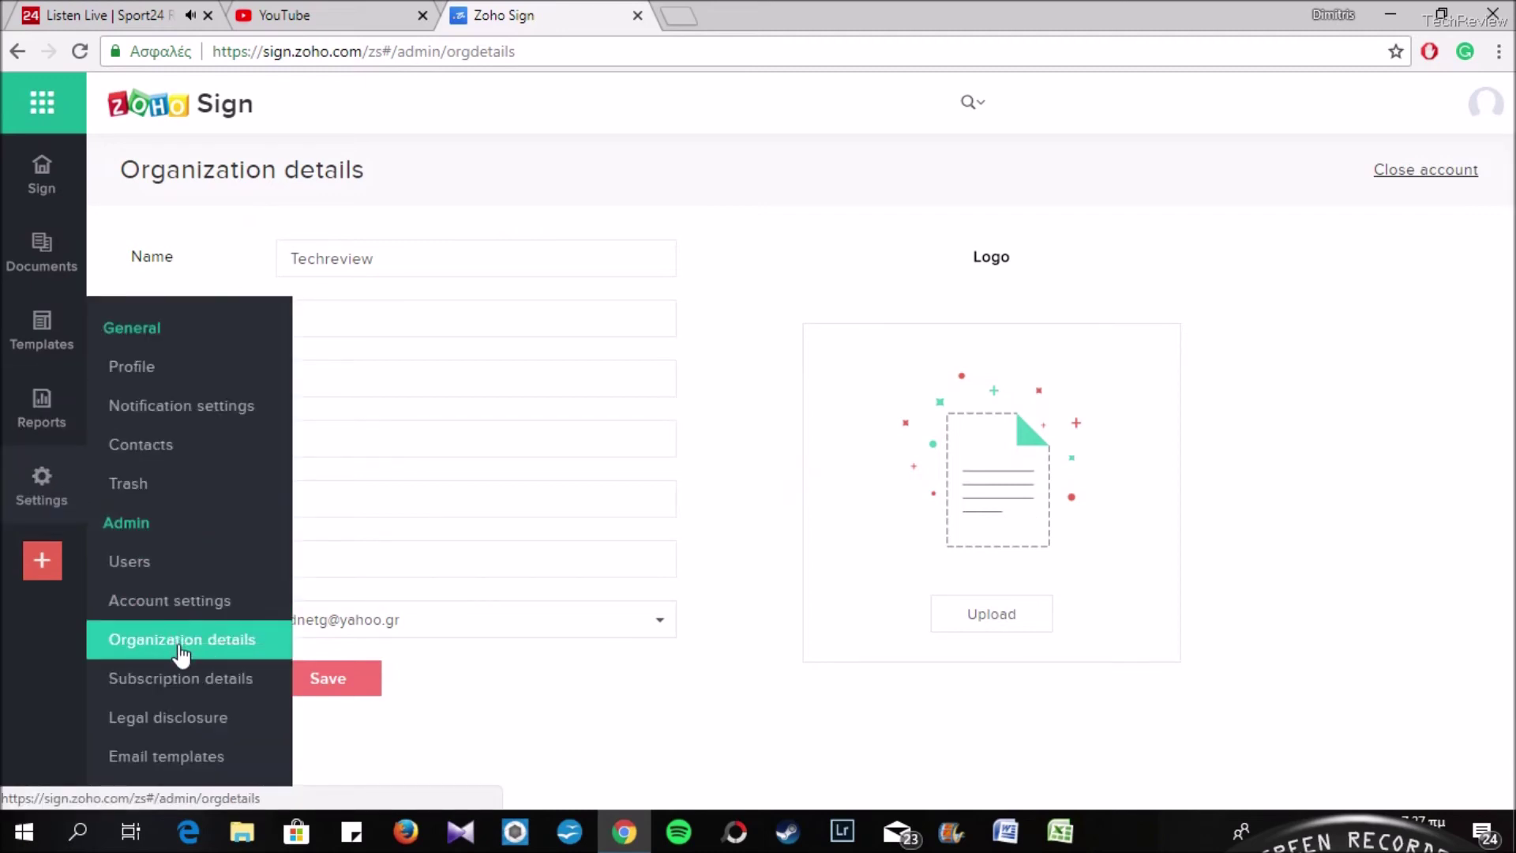
pyautogui.click(184, 687)
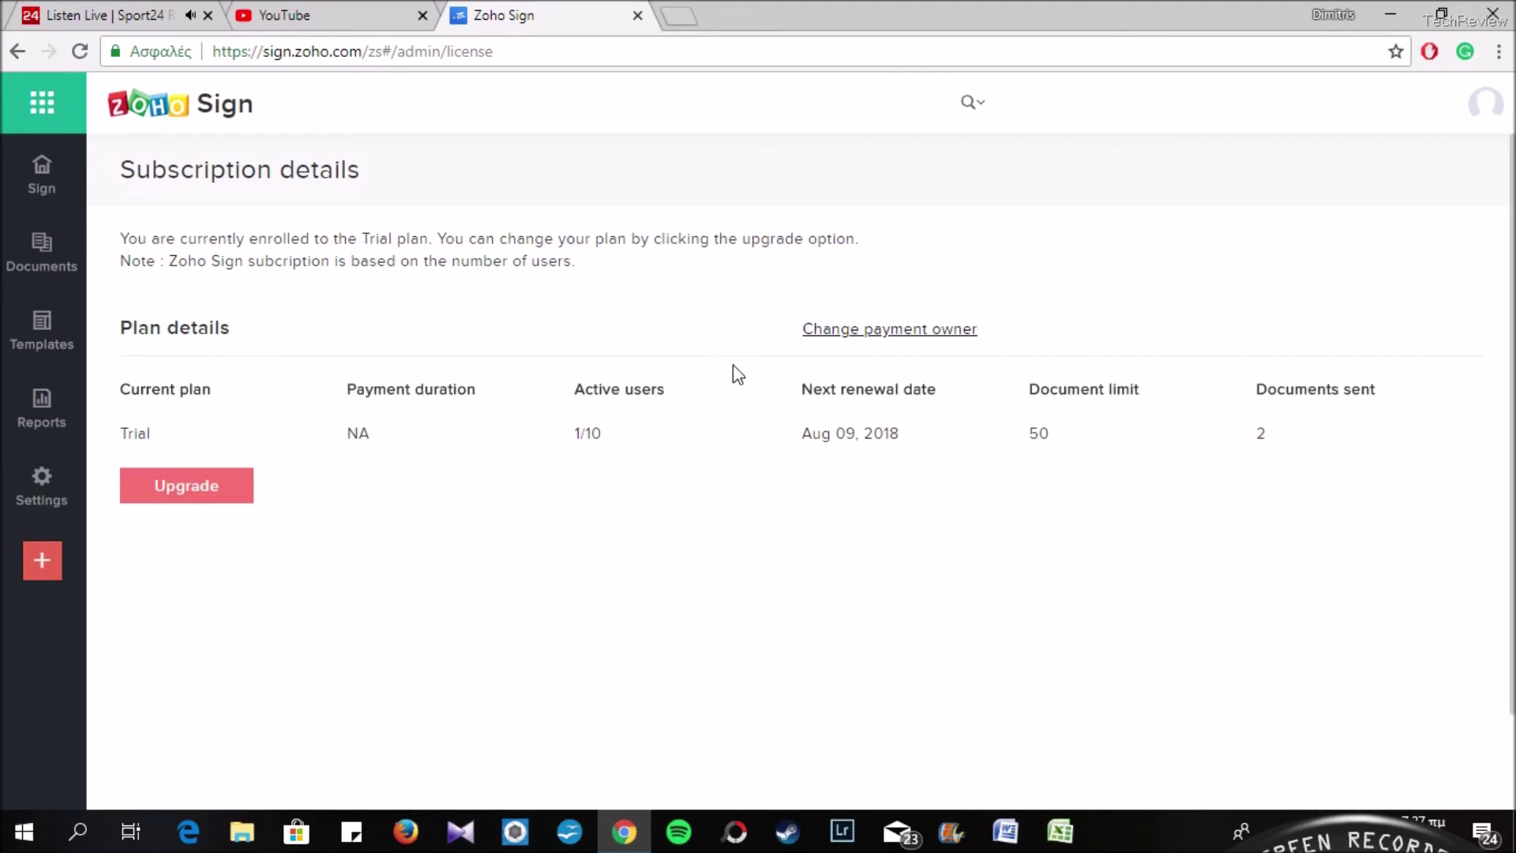
# - Turn on the custom legal disclosure, read through its default text, and turn it off again
pyautogui.moveTo(43, 478)
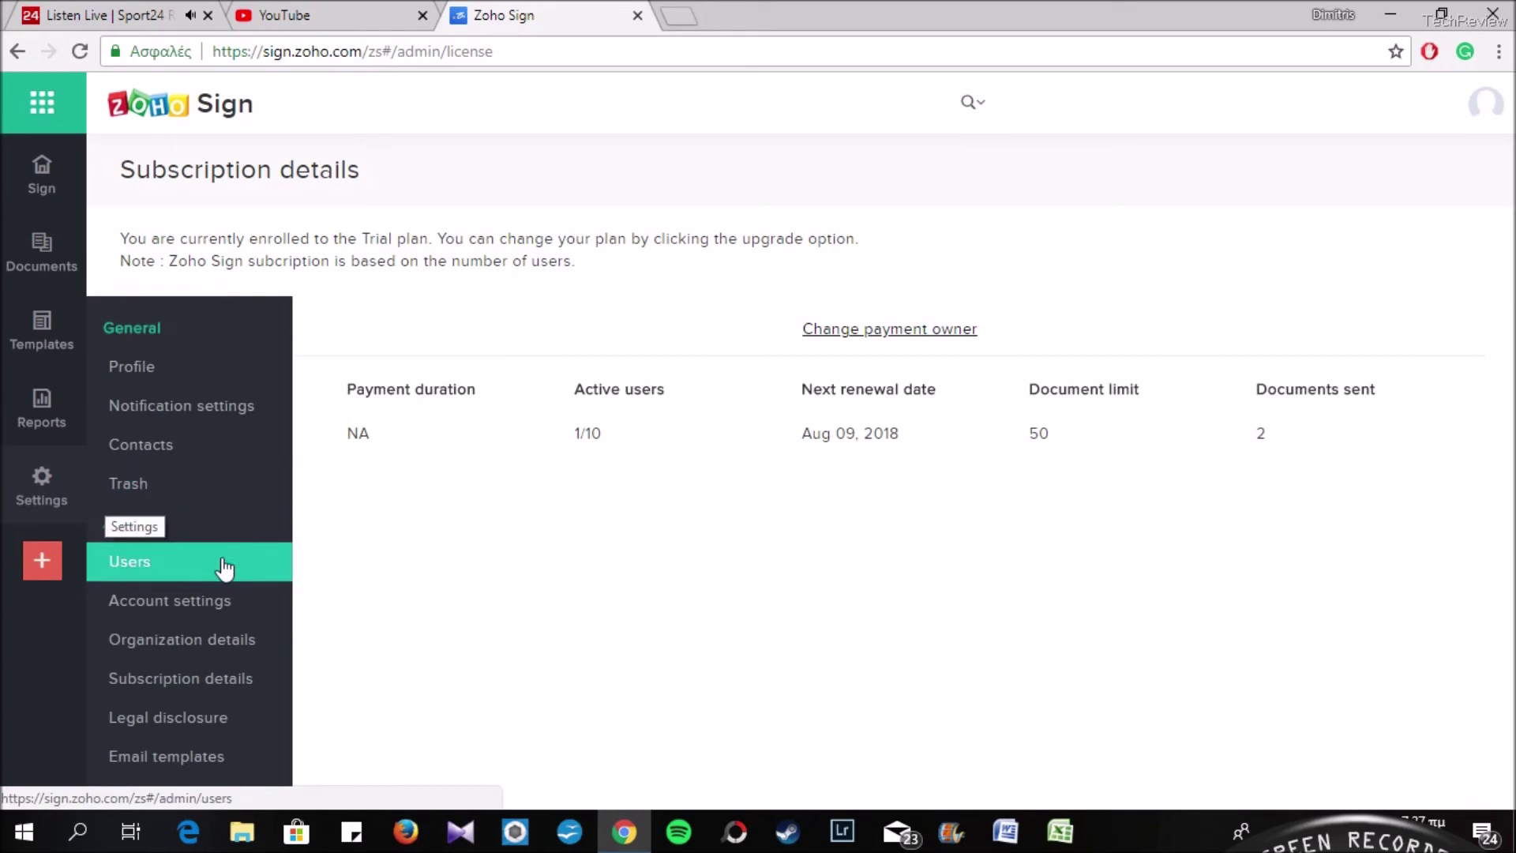
pyautogui.click(195, 725)
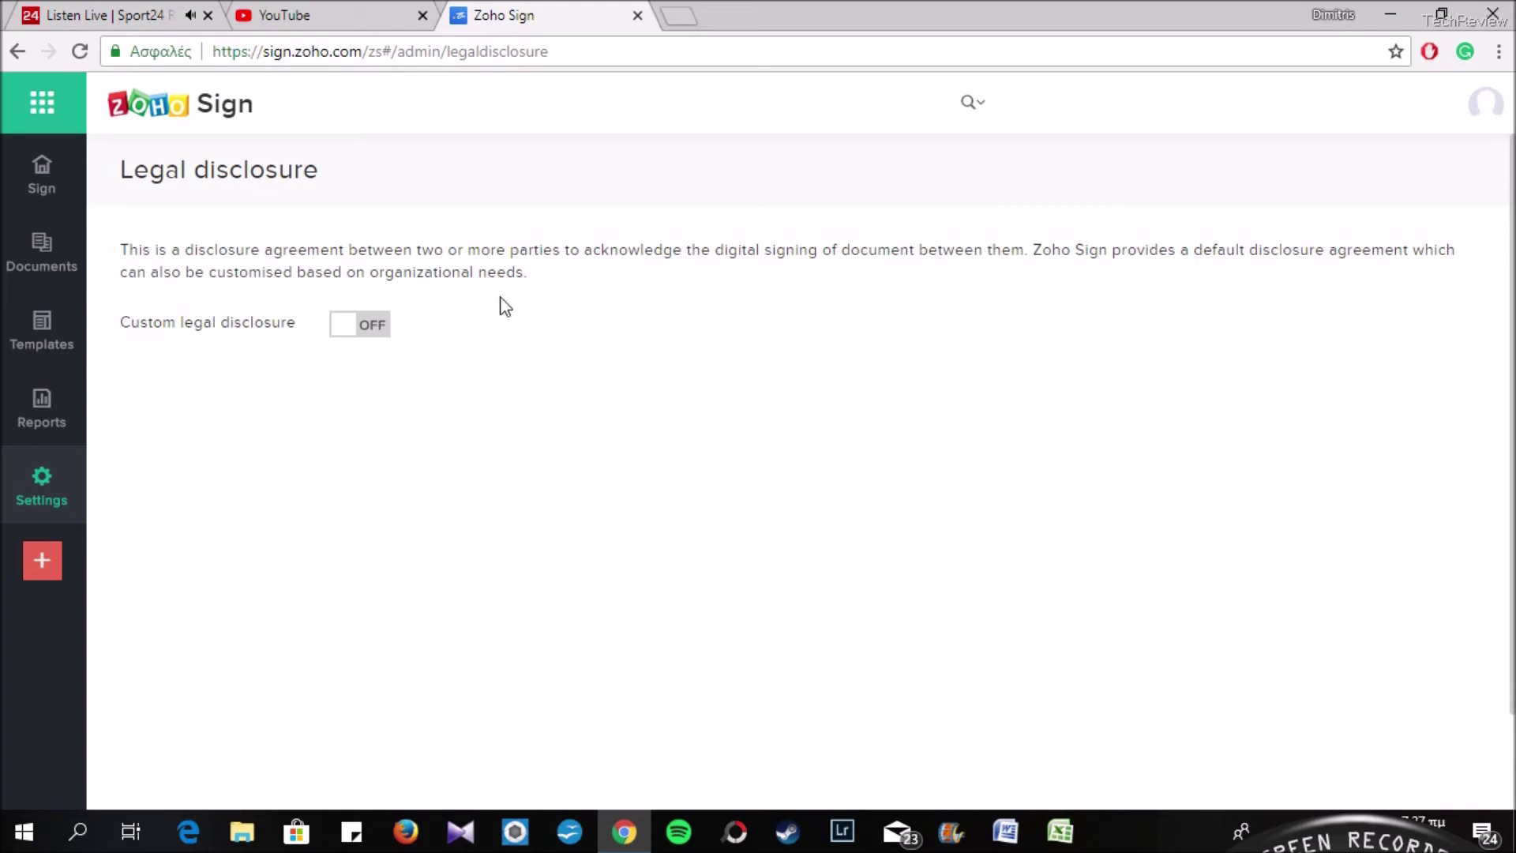
pyautogui.click(372, 334)
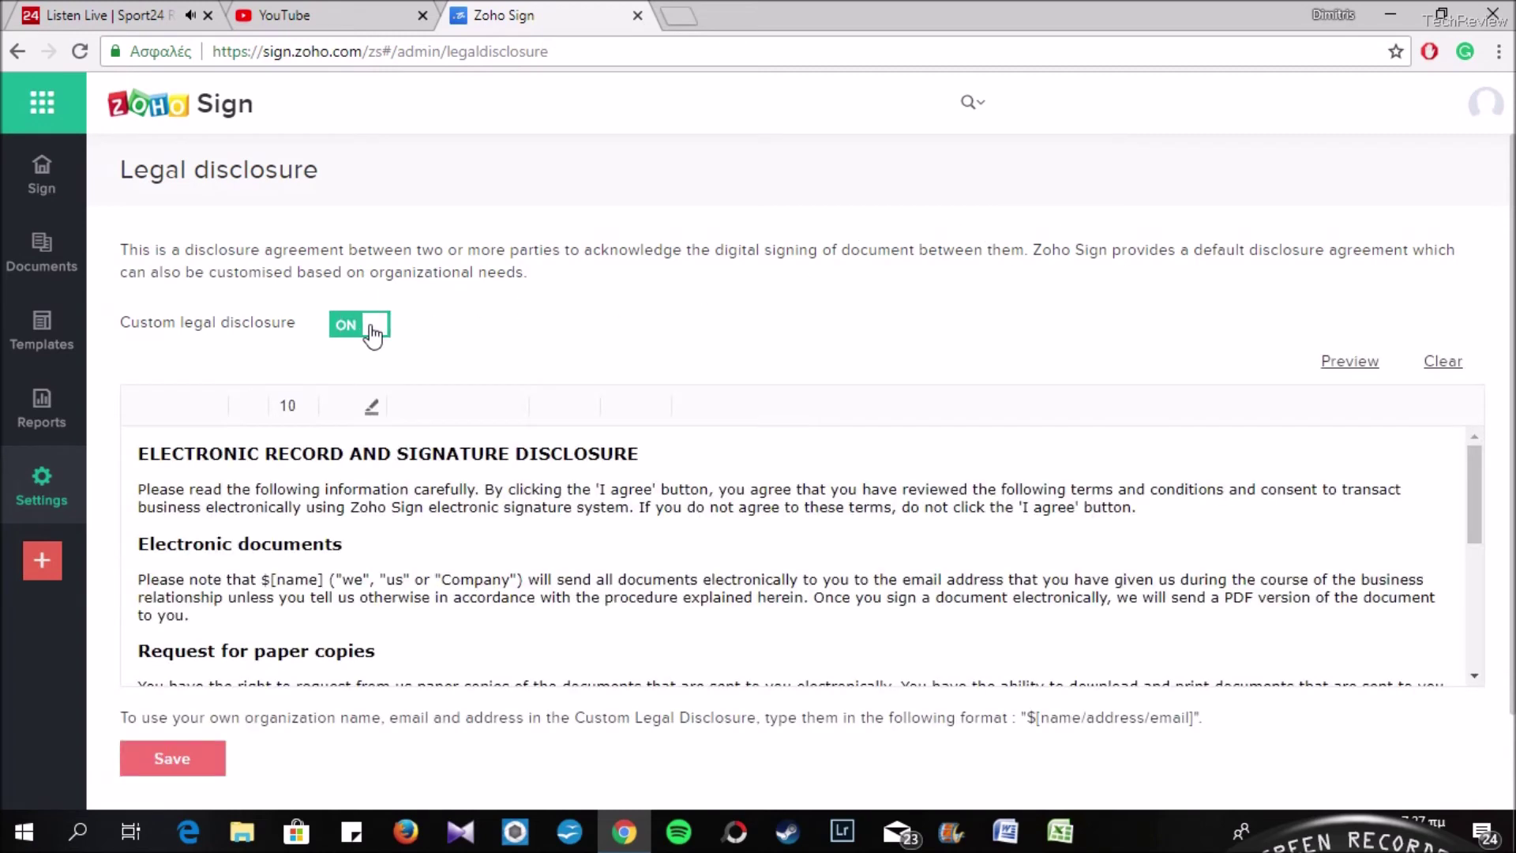
pyautogui.scroll(-4, 477, 527)
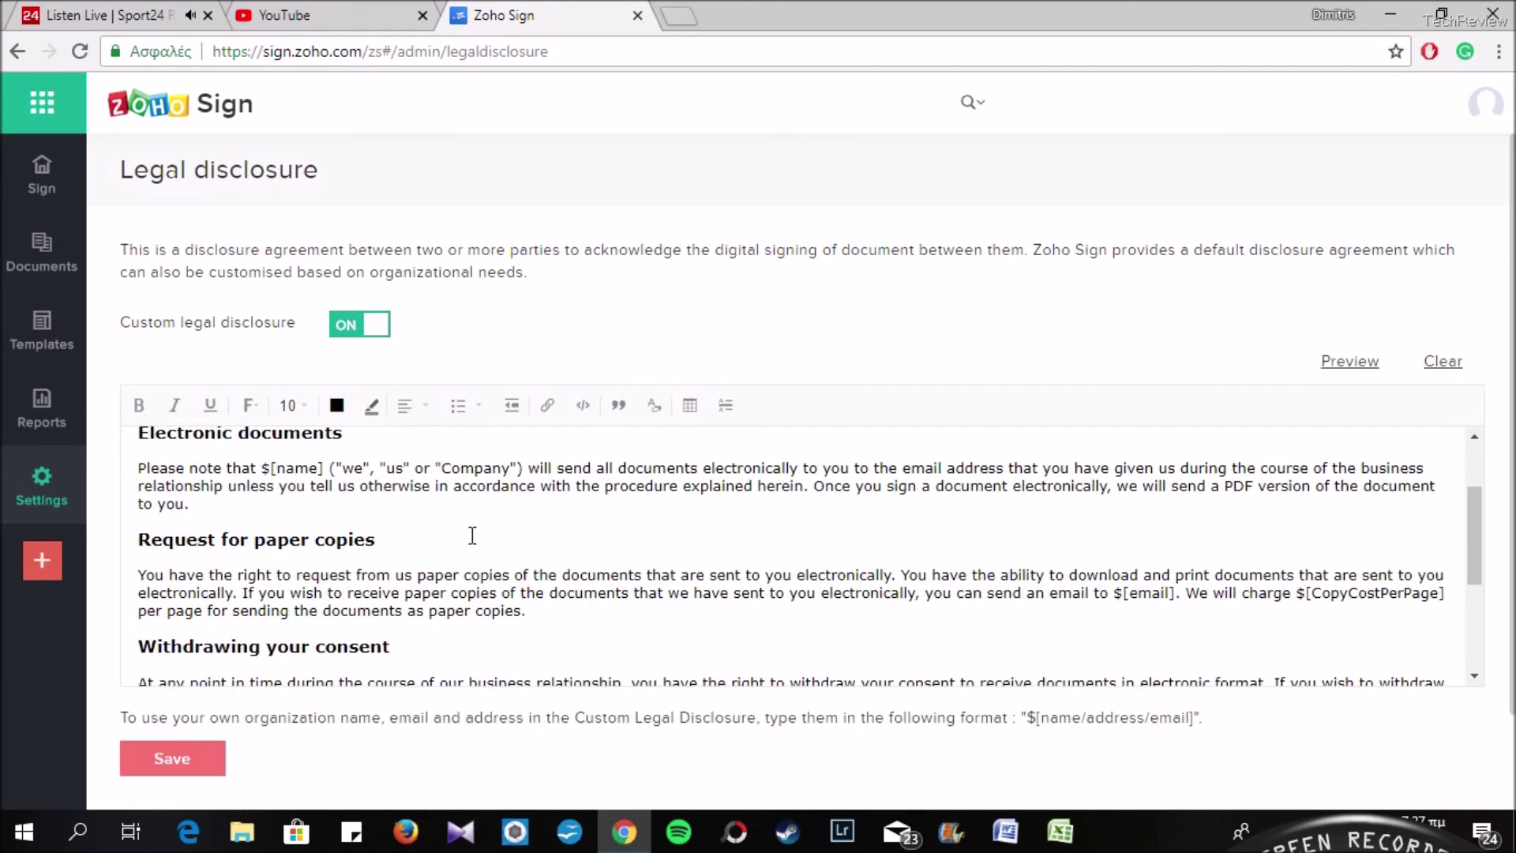
pyautogui.scroll(5, 467, 542)
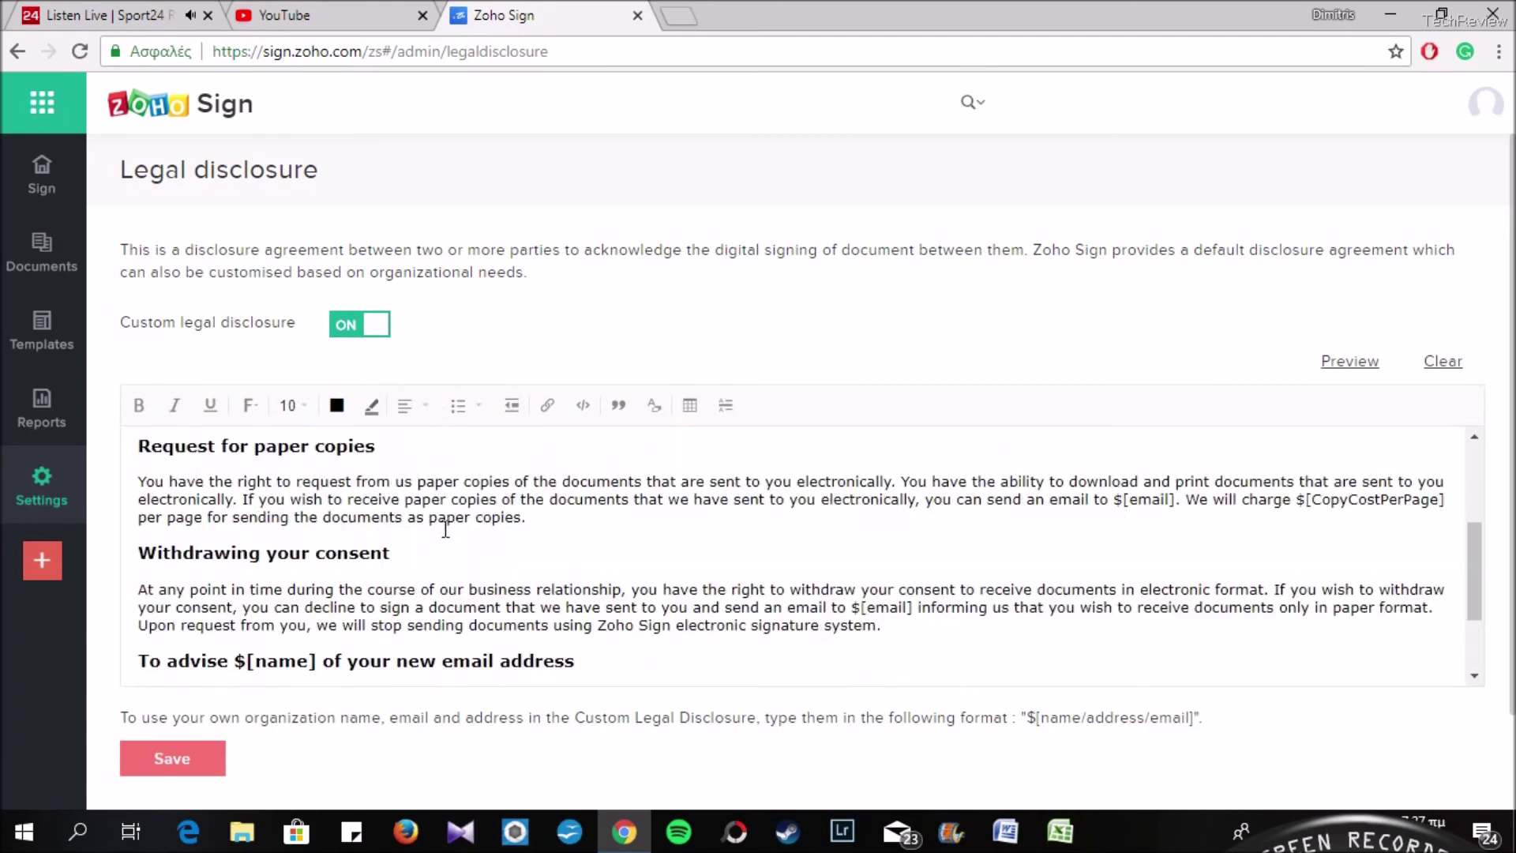
pyautogui.click(357, 332)
# - Open the admin's email templates and set their language to English
pyautogui.moveTo(83, 473)
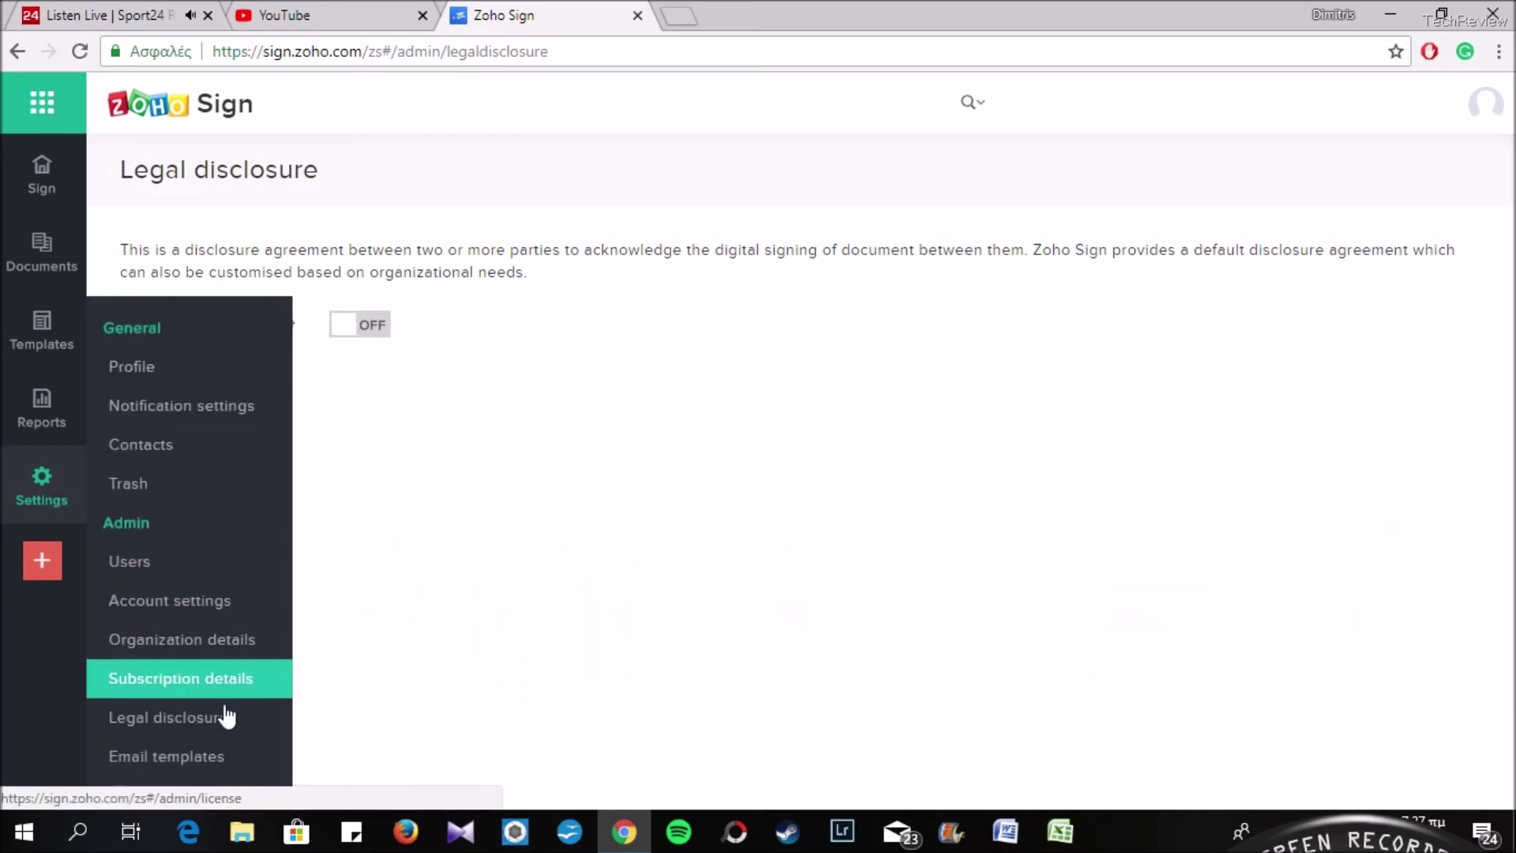
pyautogui.click(229, 758)
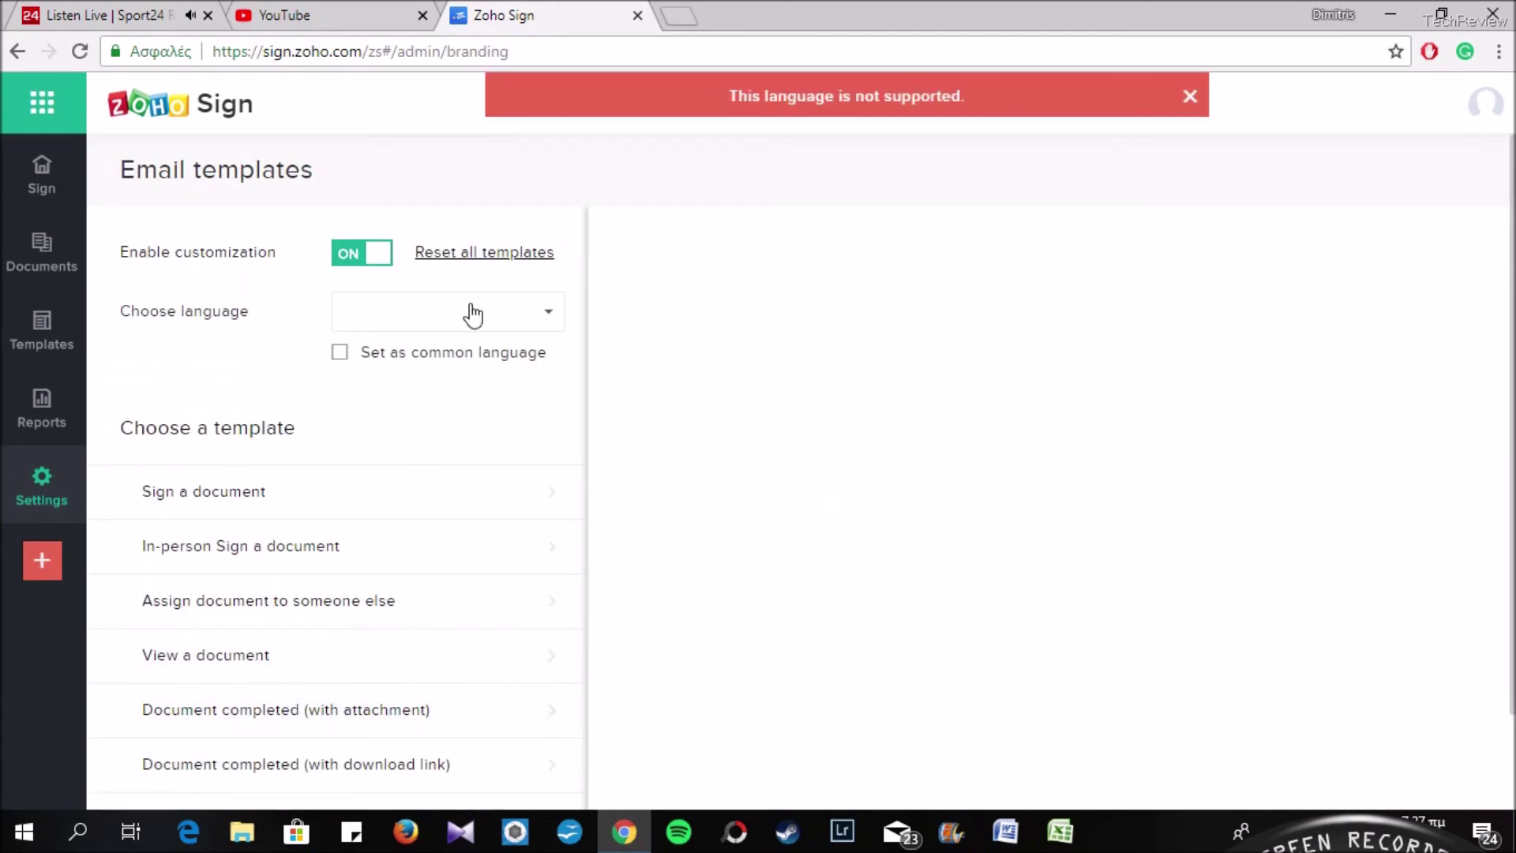
pyautogui.scroll(-1, 473, 323)
pyautogui.click(539, 301)
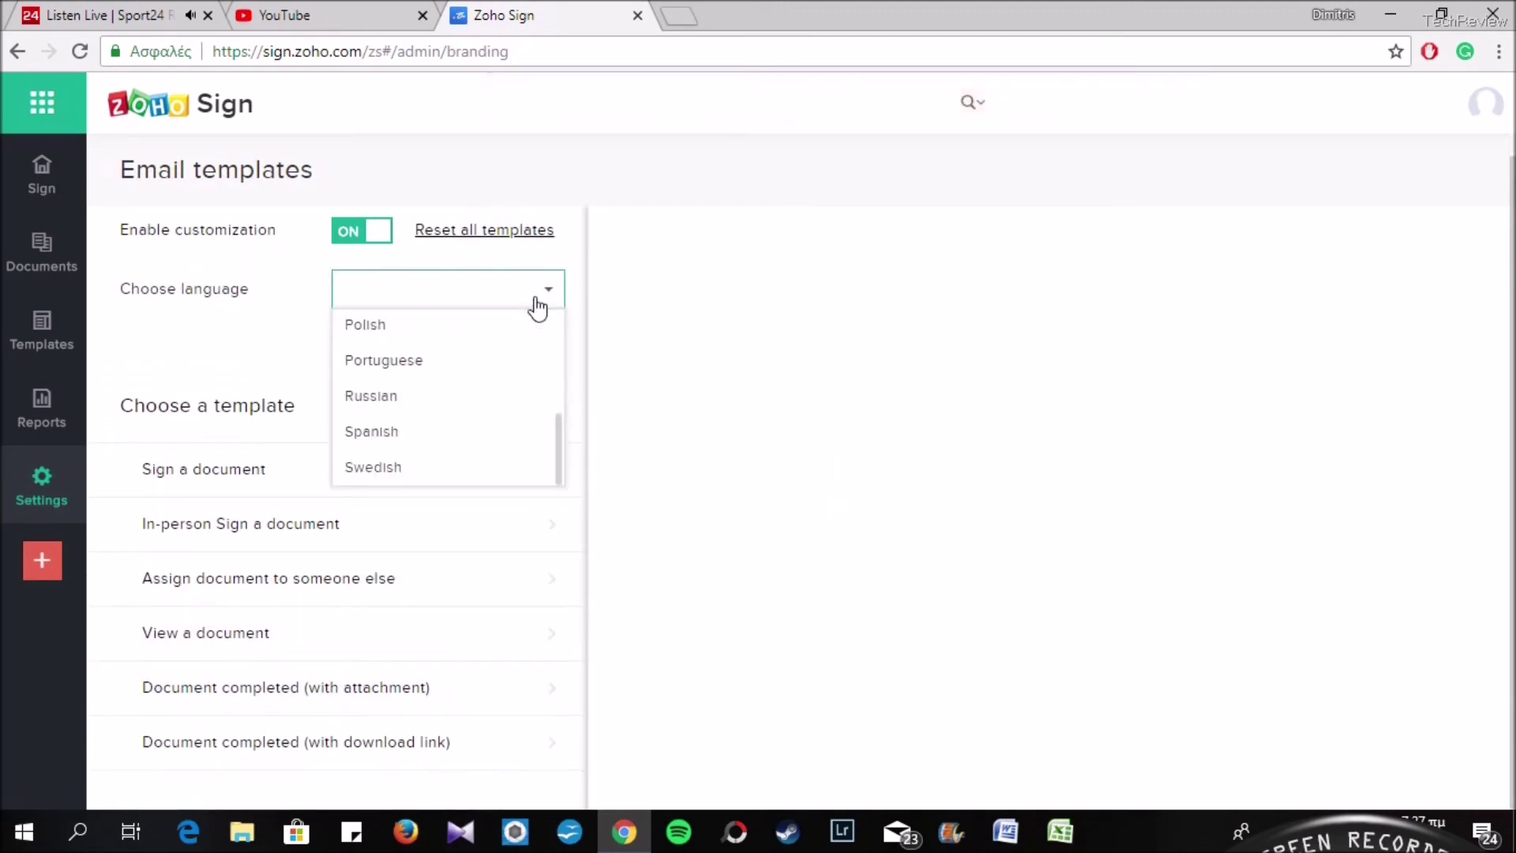
pyautogui.scroll(3, 445, 409)
pyautogui.scroll(2, 443, 410)
pyautogui.click(444, 399)
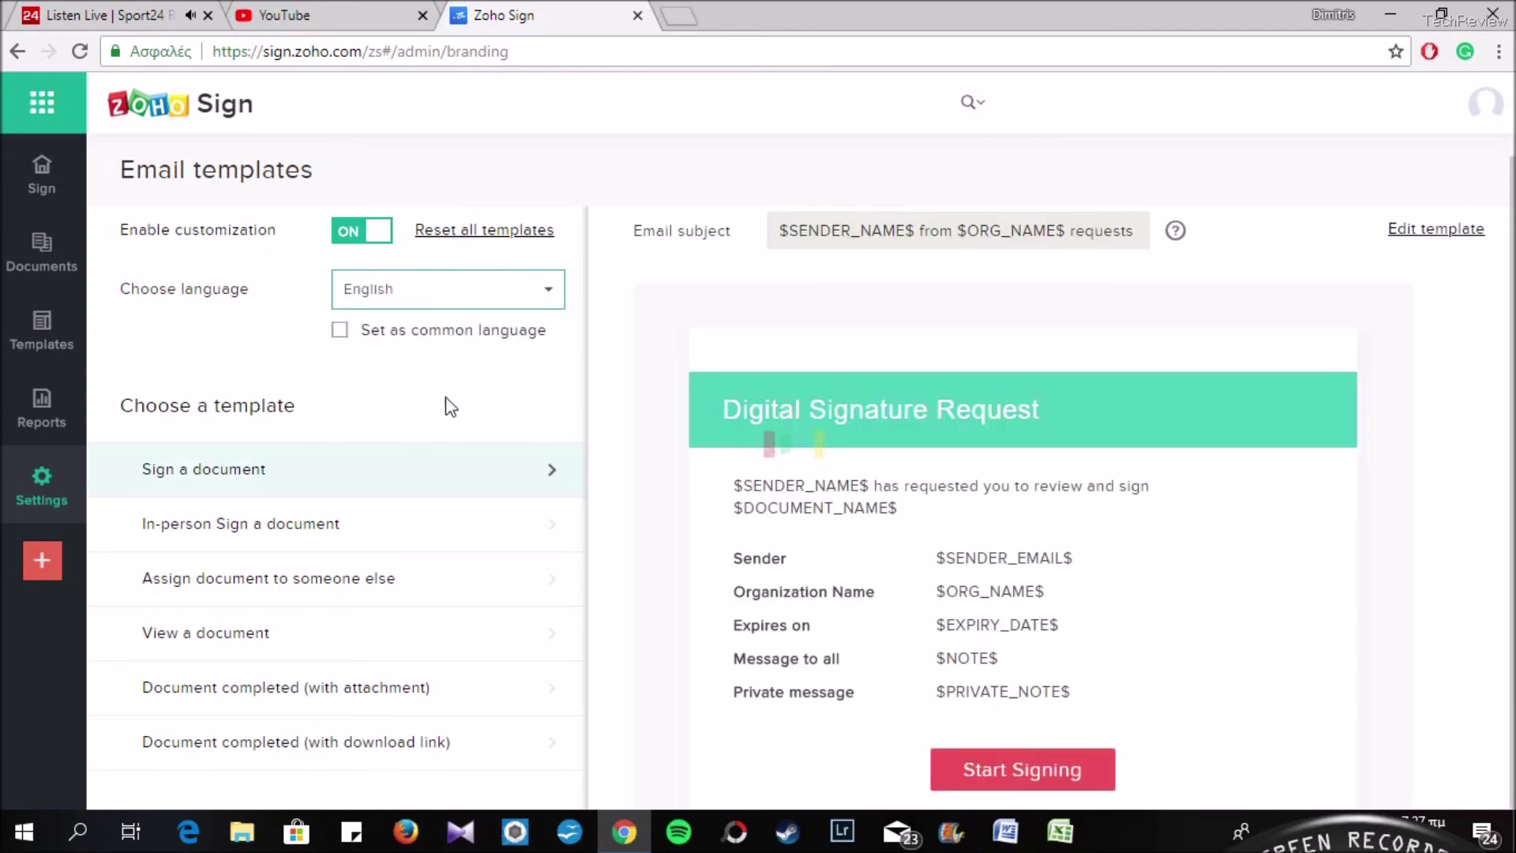
# - Examine the previews of the Sign a document and In-person Sign a document email templates
pyautogui.scroll(-3, 1208, 399)
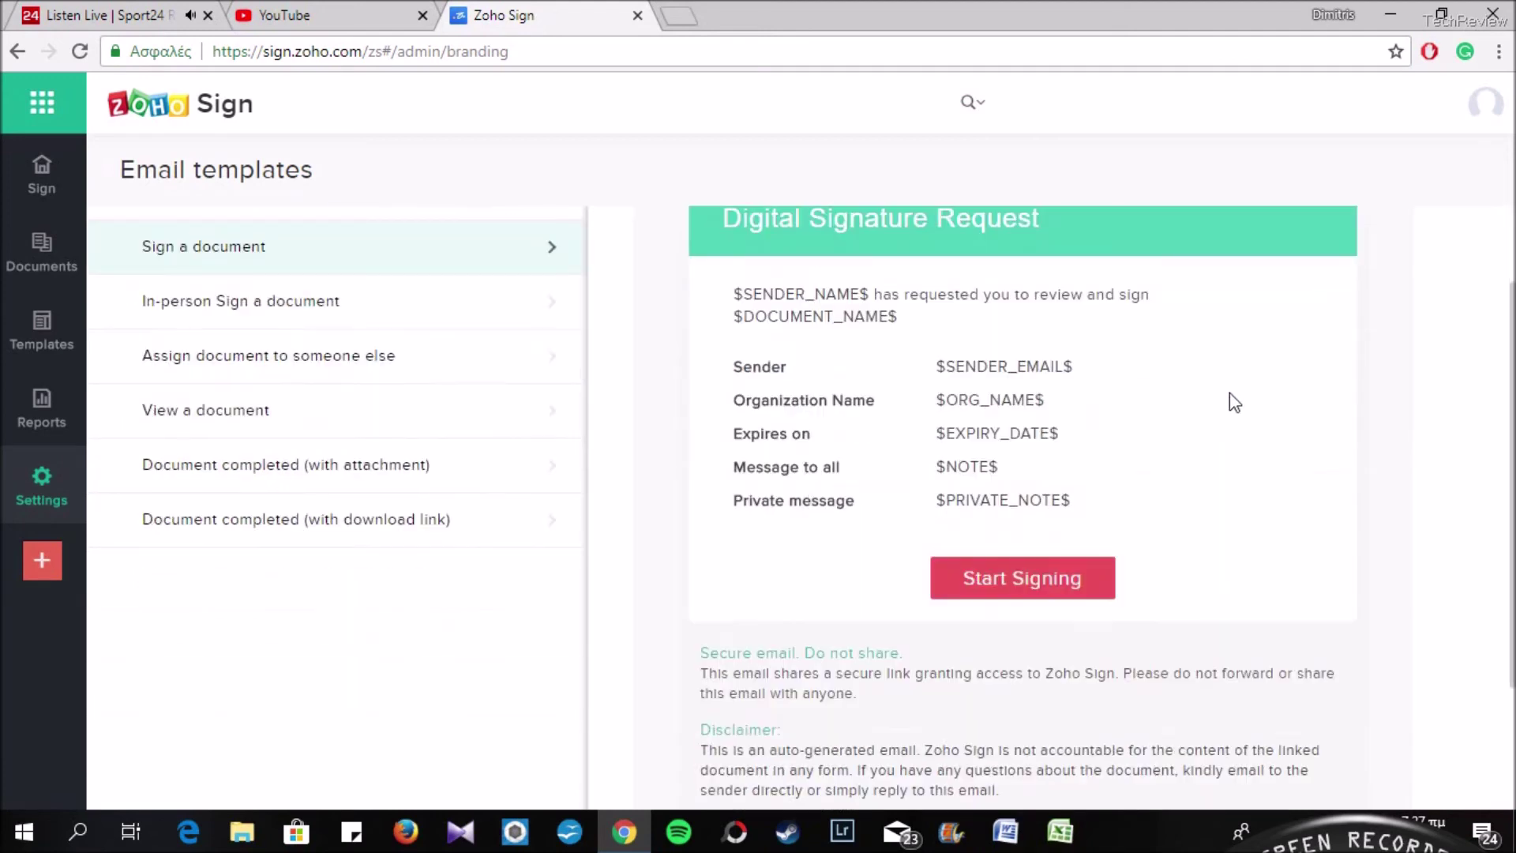
pyautogui.scroll(-2, 1059, 521)
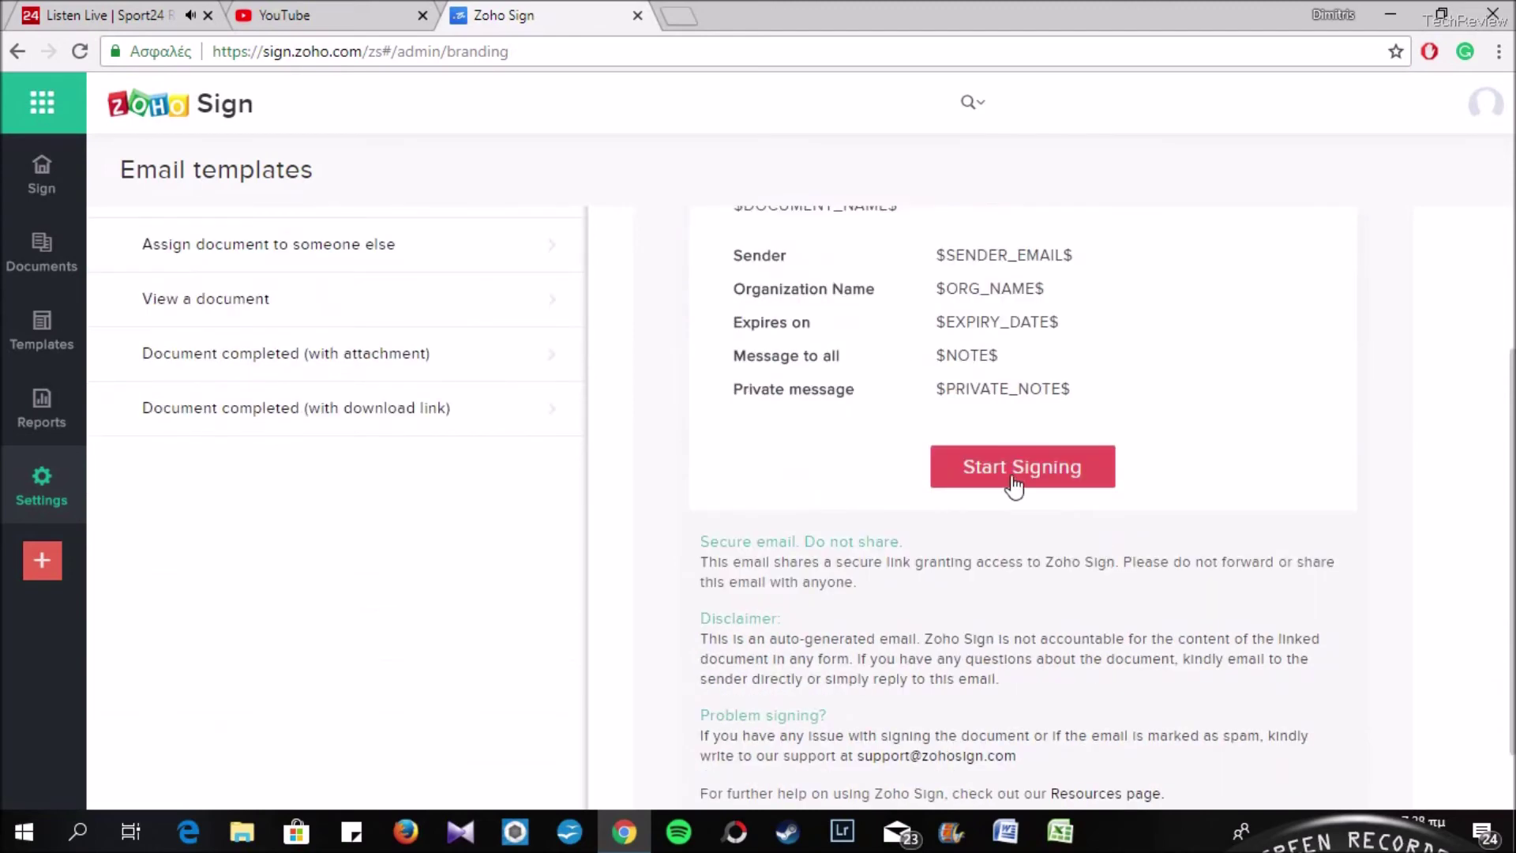
pyautogui.scroll(-1, 1090, 513)
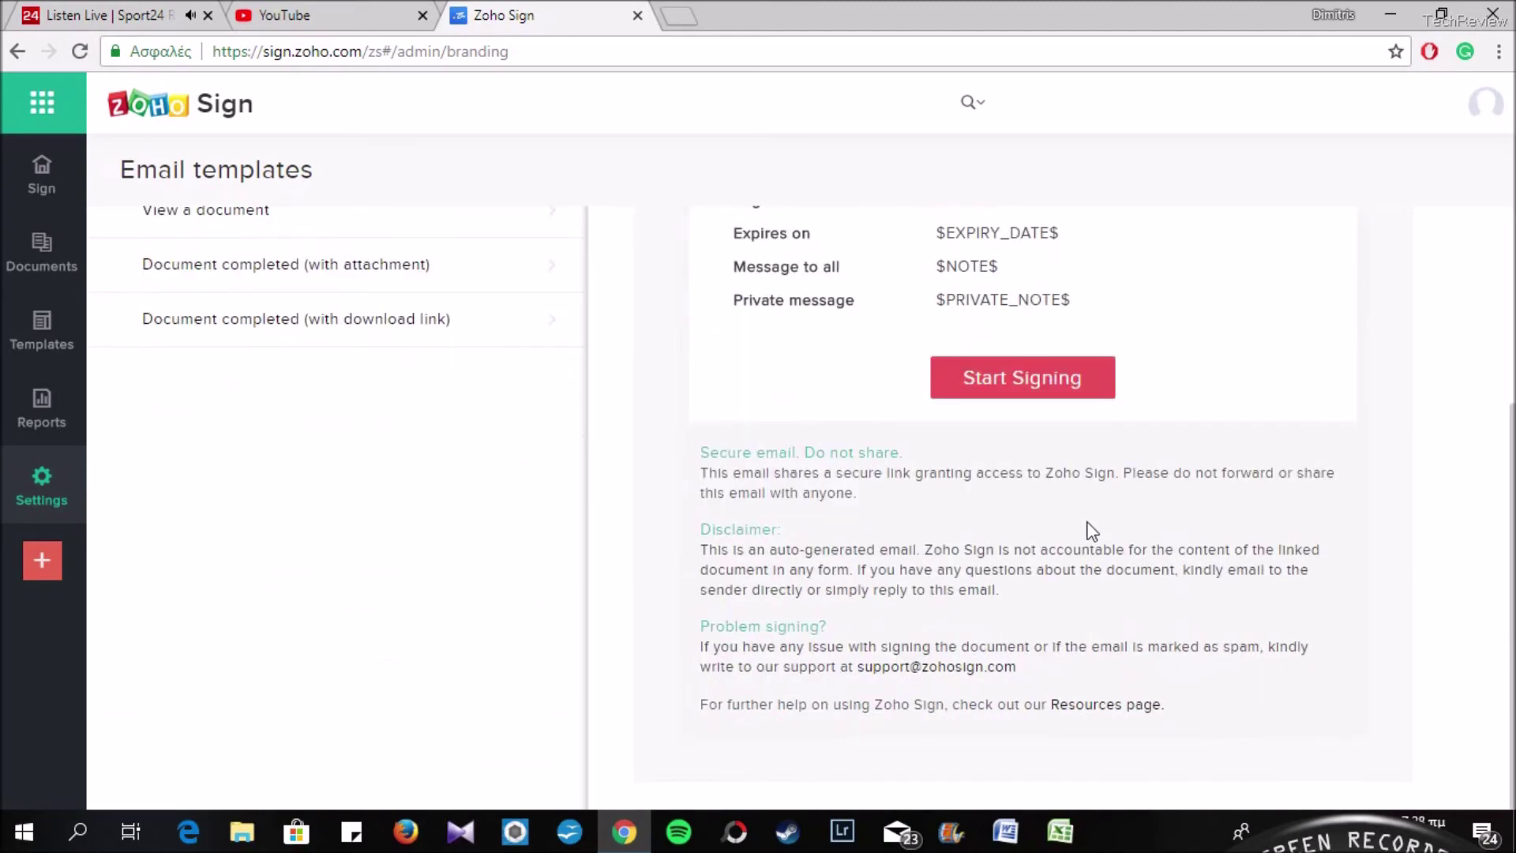
pyautogui.scroll(3, 1087, 523)
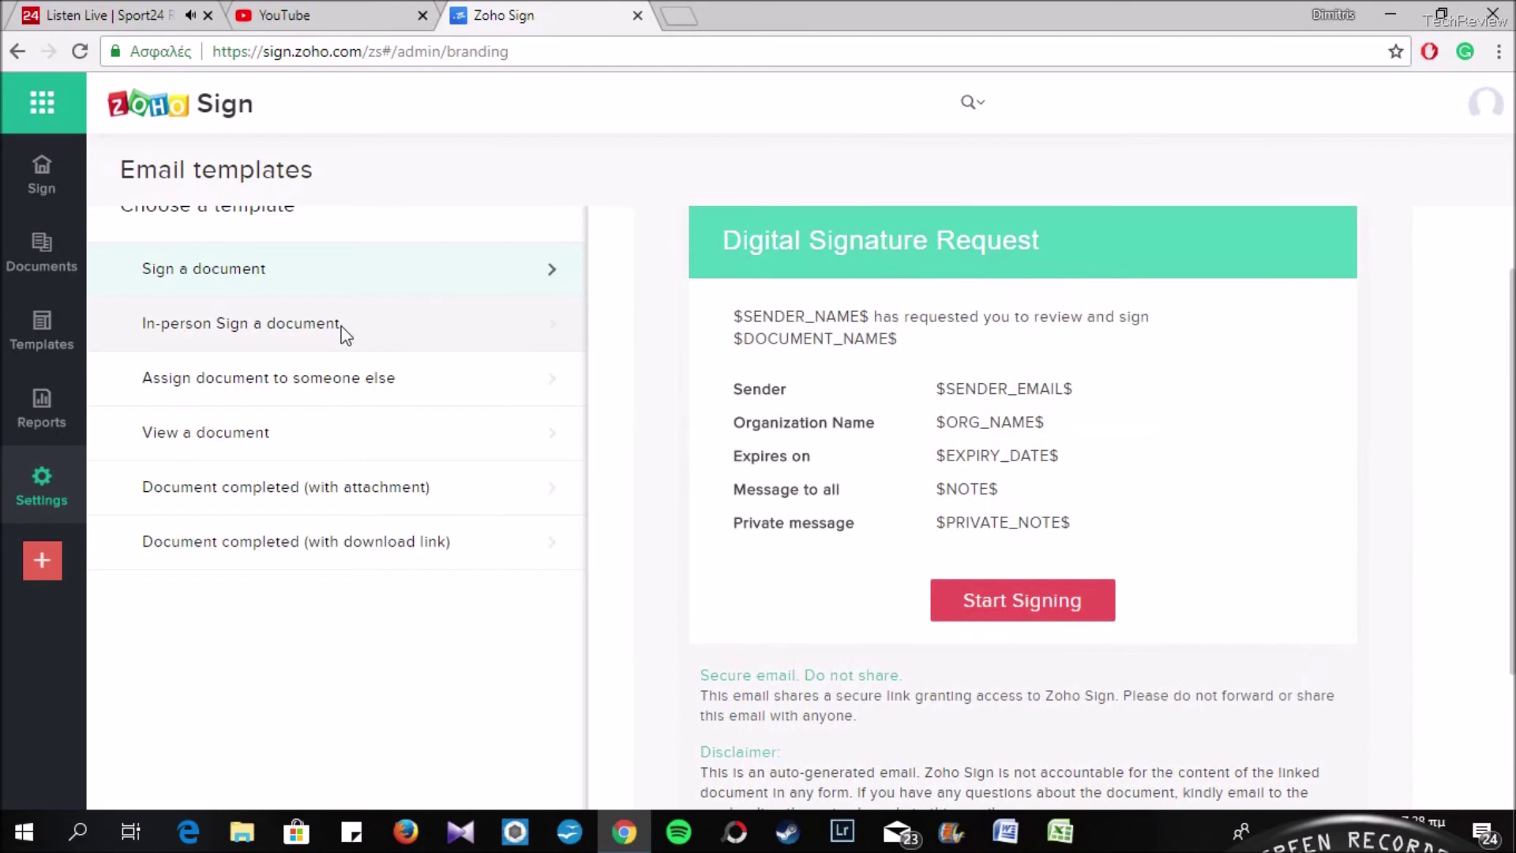
pyautogui.scroll(2, 347, 407)
pyautogui.click(350, 443)
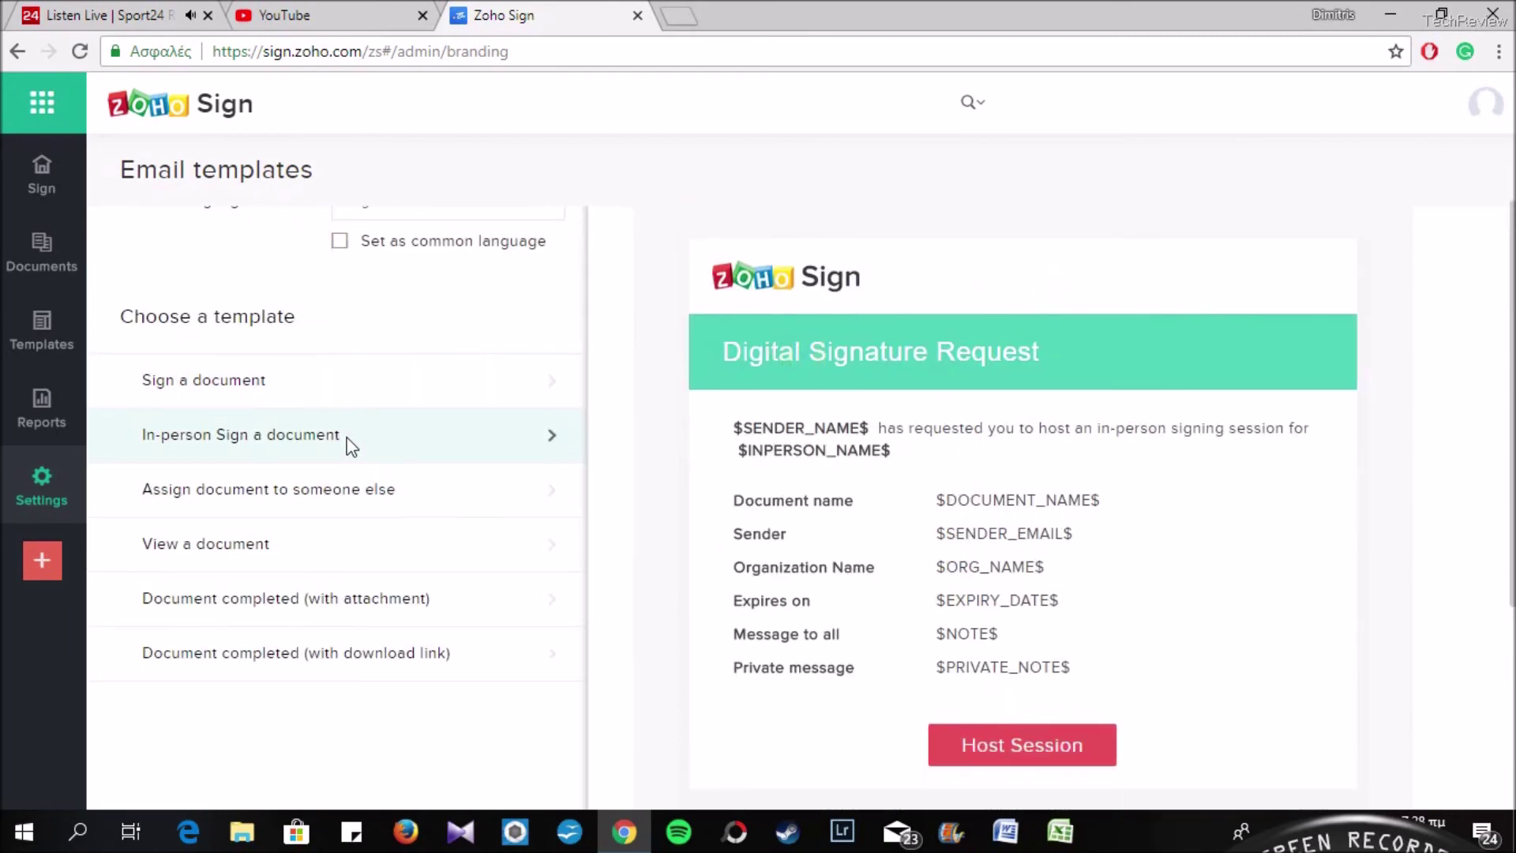
pyautogui.scroll(-5, 792, 473)
pyautogui.scroll(3, 794, 468)
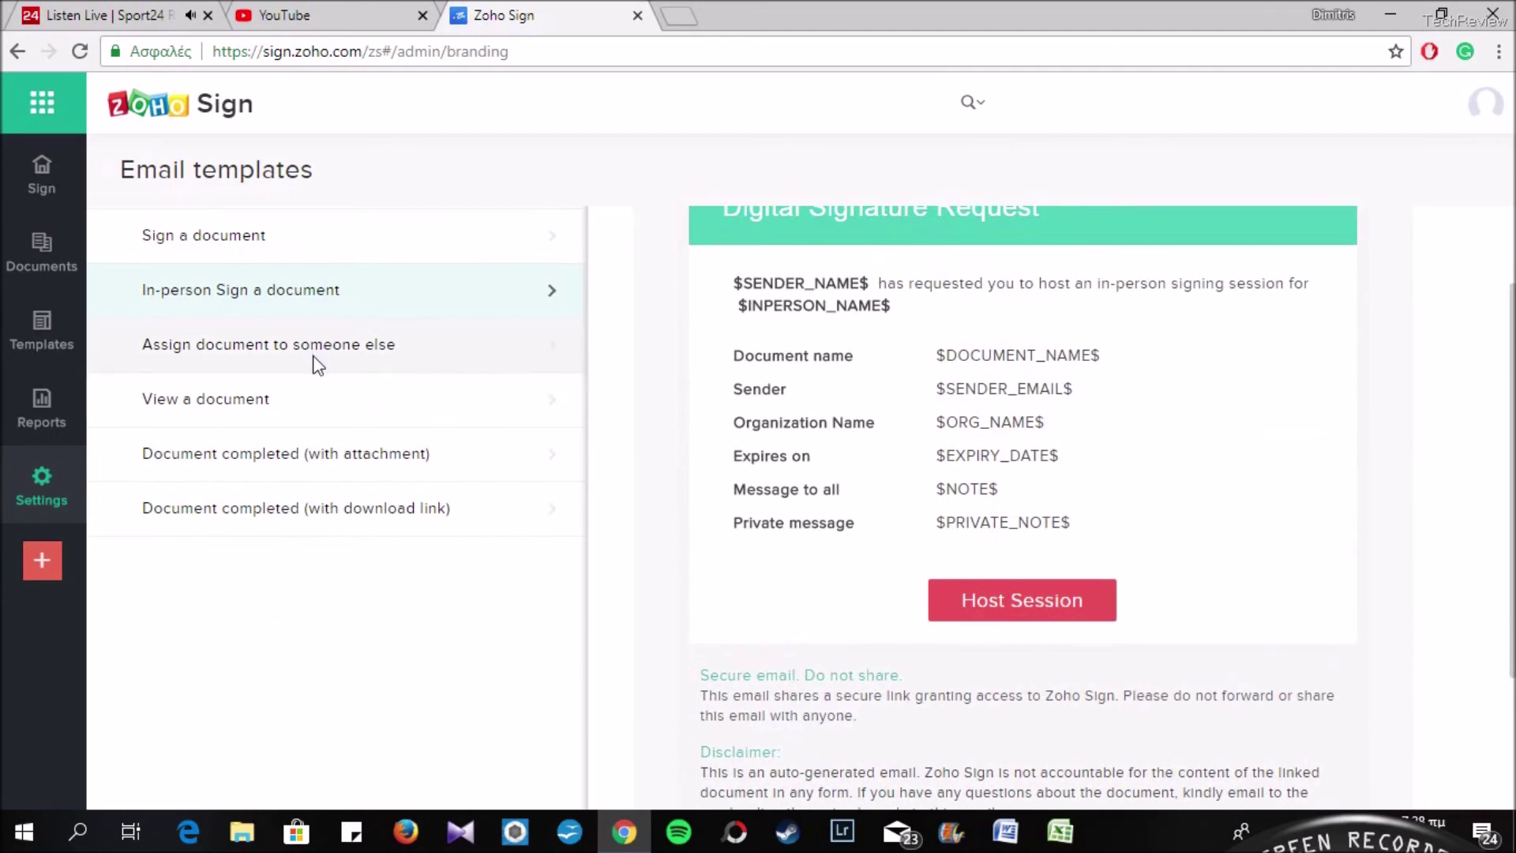
# - Examine the previews of the Assign document to someone else and View a document email templates
pyautogui.click(314, 359)
pyautogui.scroll(-3, 1058, 418)
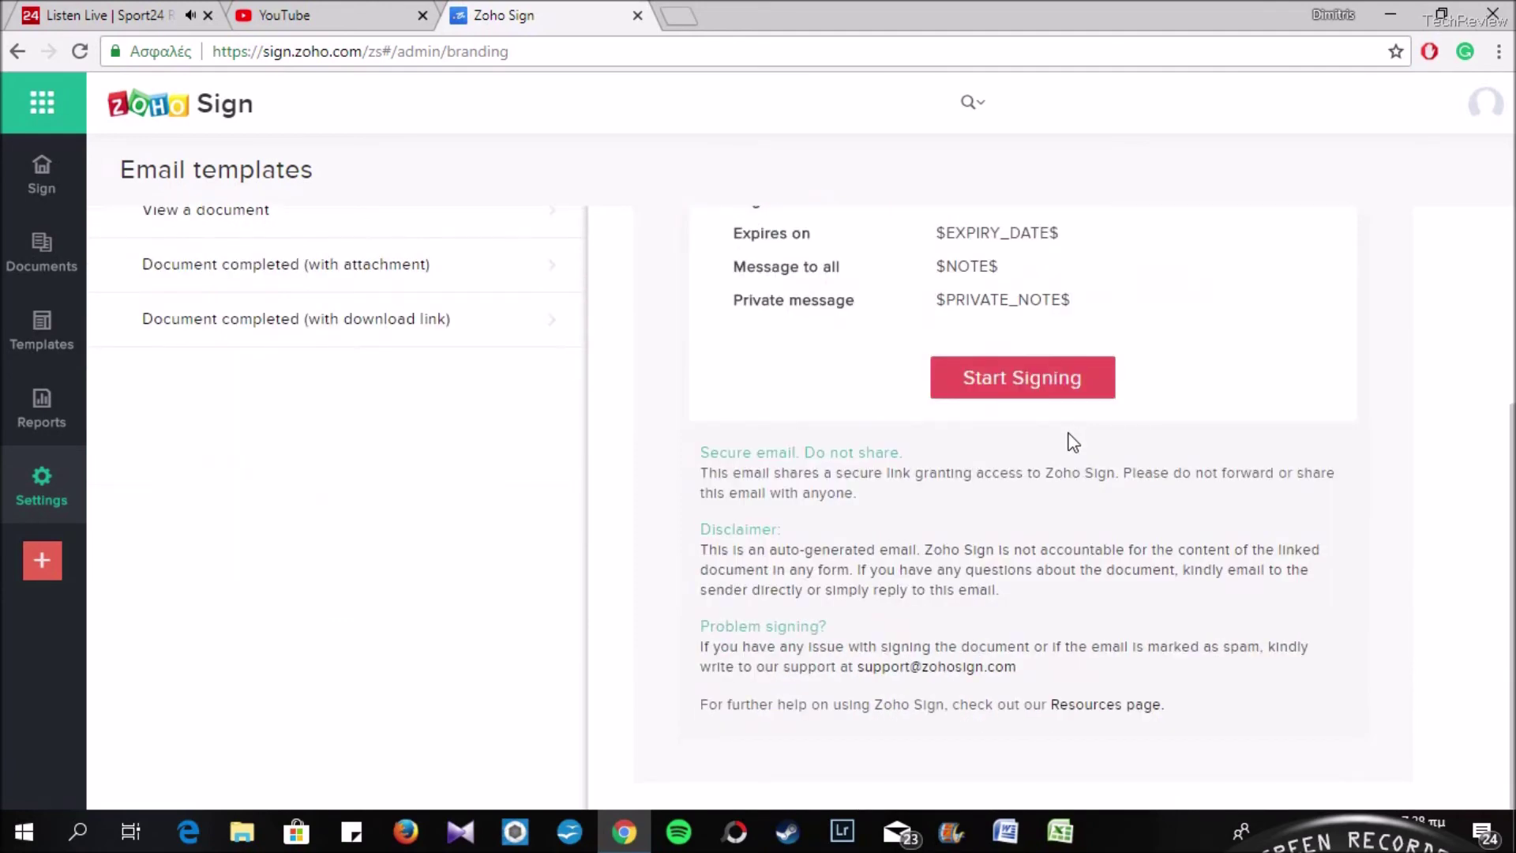
pyautogui.scroll(6, 1059, 434)
pyautogui.scroll(-2, 739, 449)
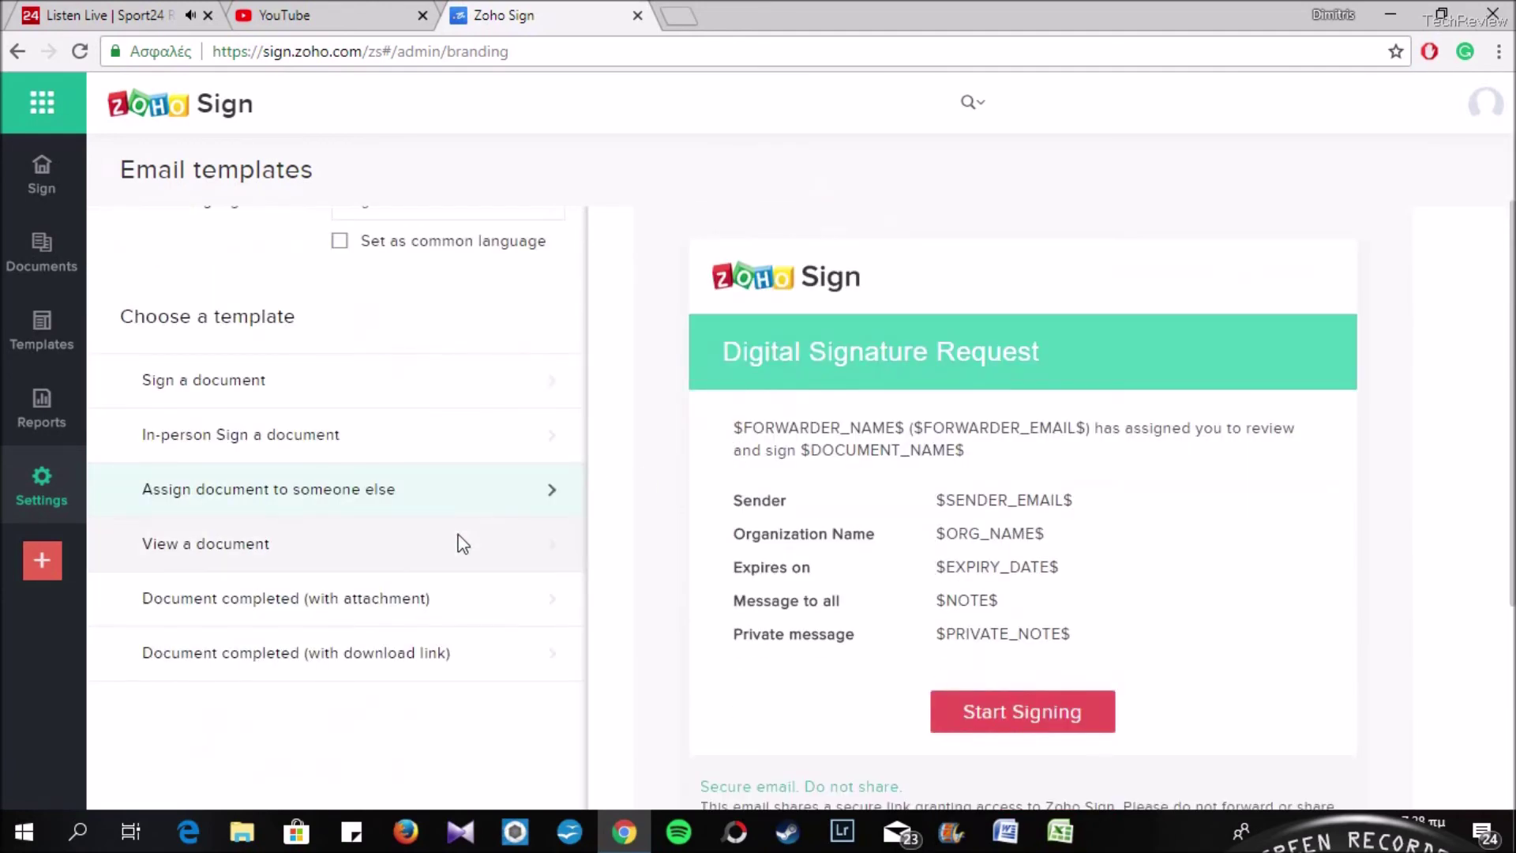
pyautogui.click(338, 565)
pyautogui.scroll(-4, 1267, 437)
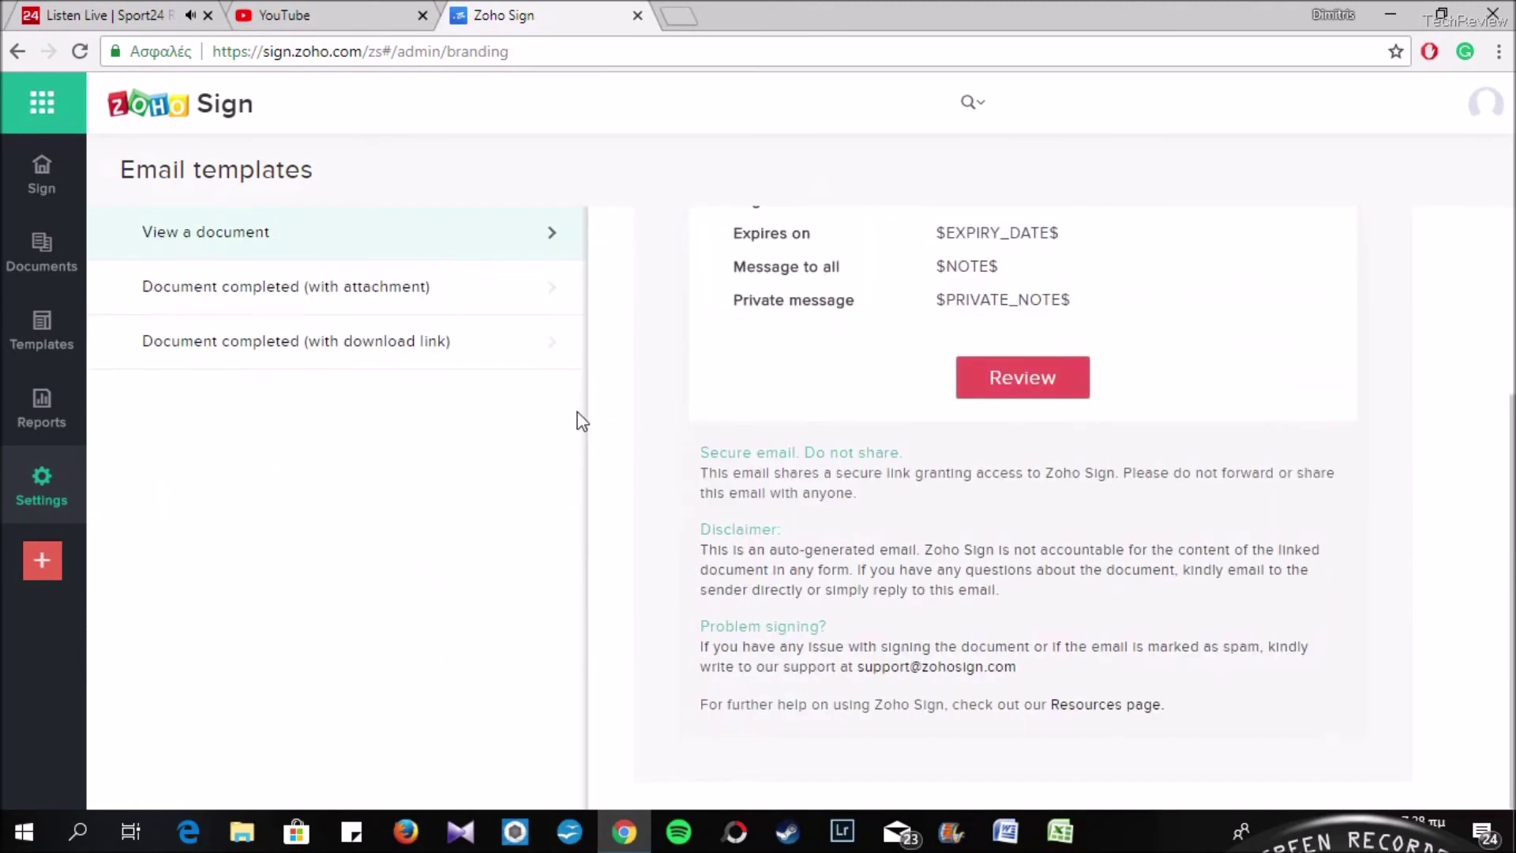
# - Examine the previews of the Document completed email templates, with attachment and with download link
pyautogui.click(469, 272)
pyautogui.scroll(5, 1234, 361)
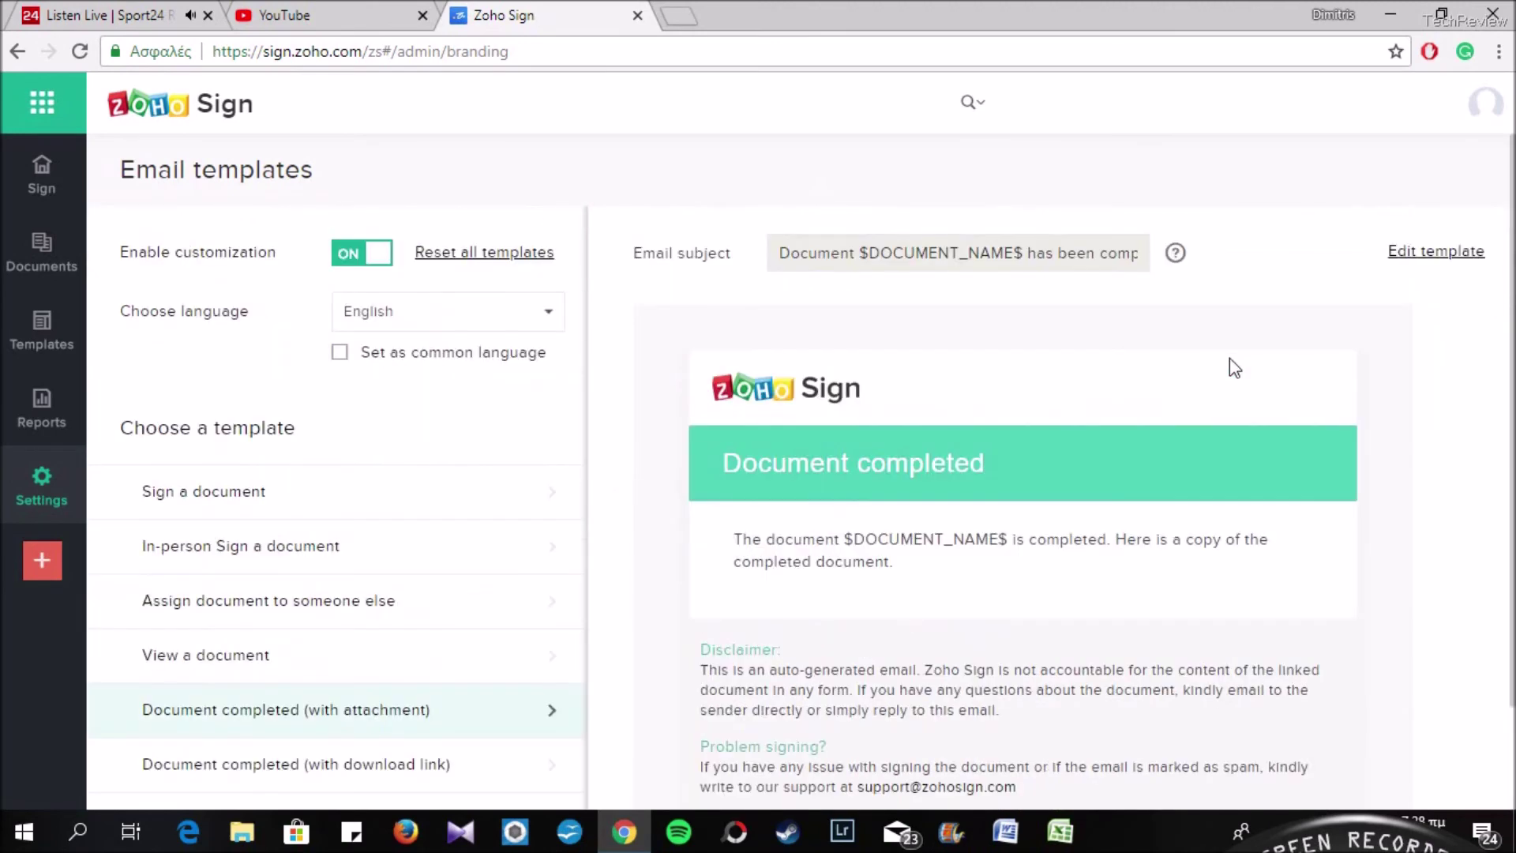
pyautogui.scroll(-1, 674, 535)
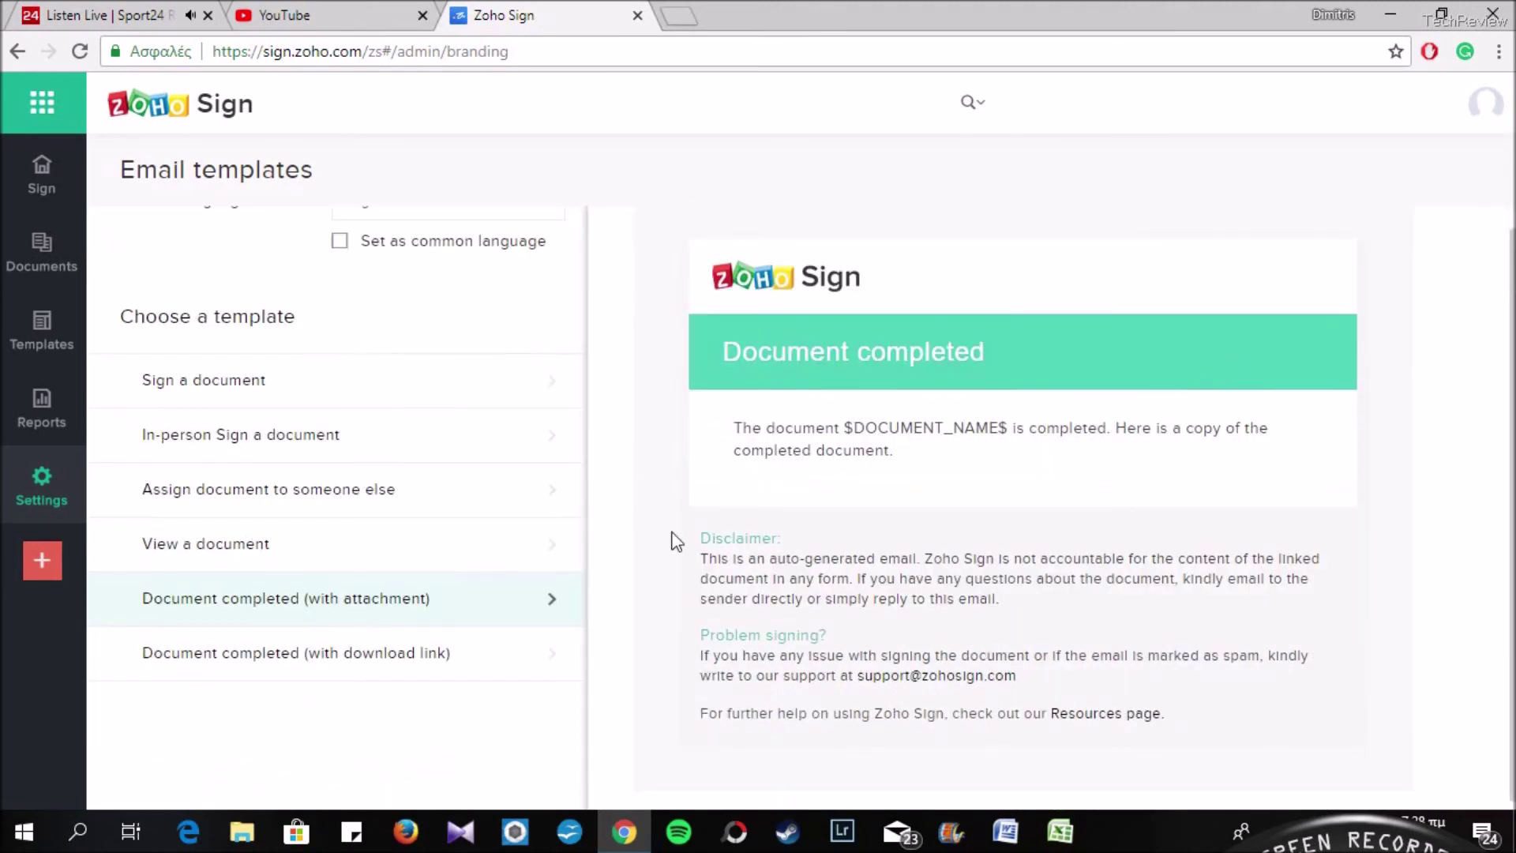
pyautogui.click(399, 662)
pyautogui.scroll(-1, 1117, 379)
pyautogui.scroll(1, 1116, 386)
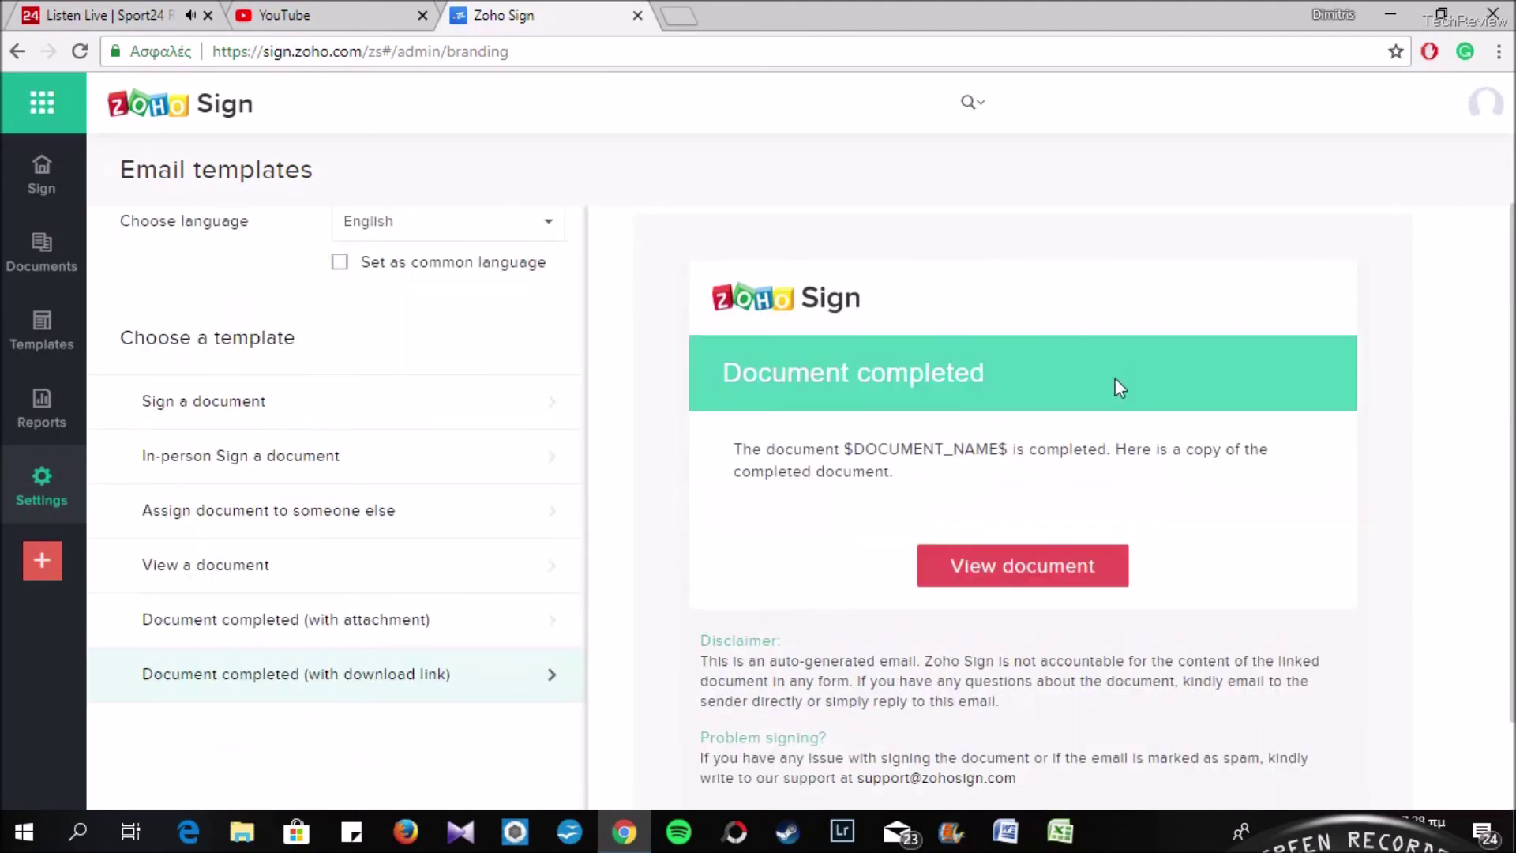
# - Open a new Send for signatures request and look over its whole form
pyautogui.moveTo(55, 505)
pyautogui.moveTo(55, 576)
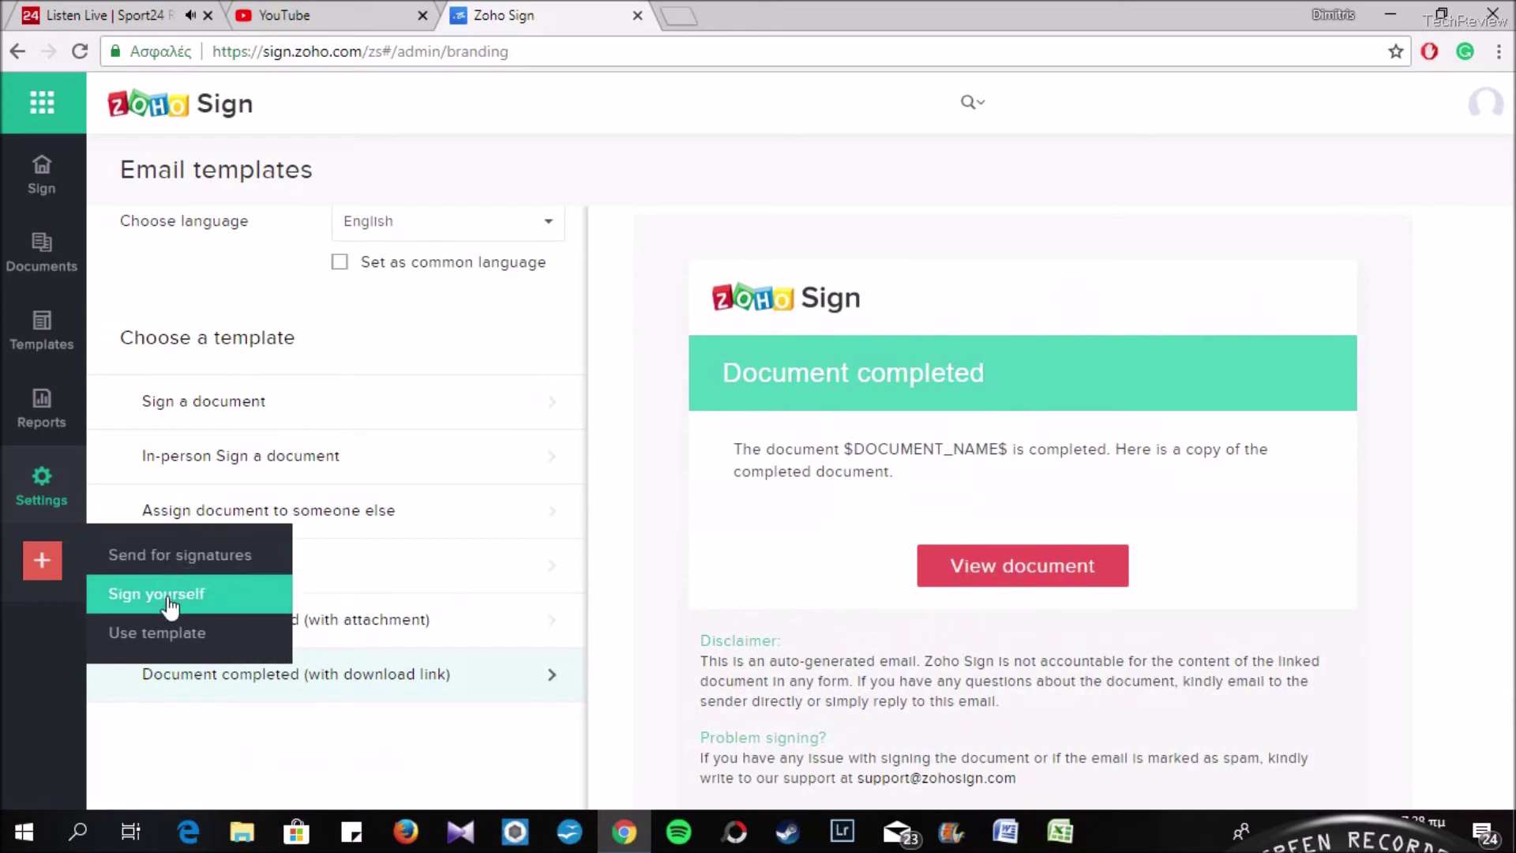
pyautogui.click(168, 567)
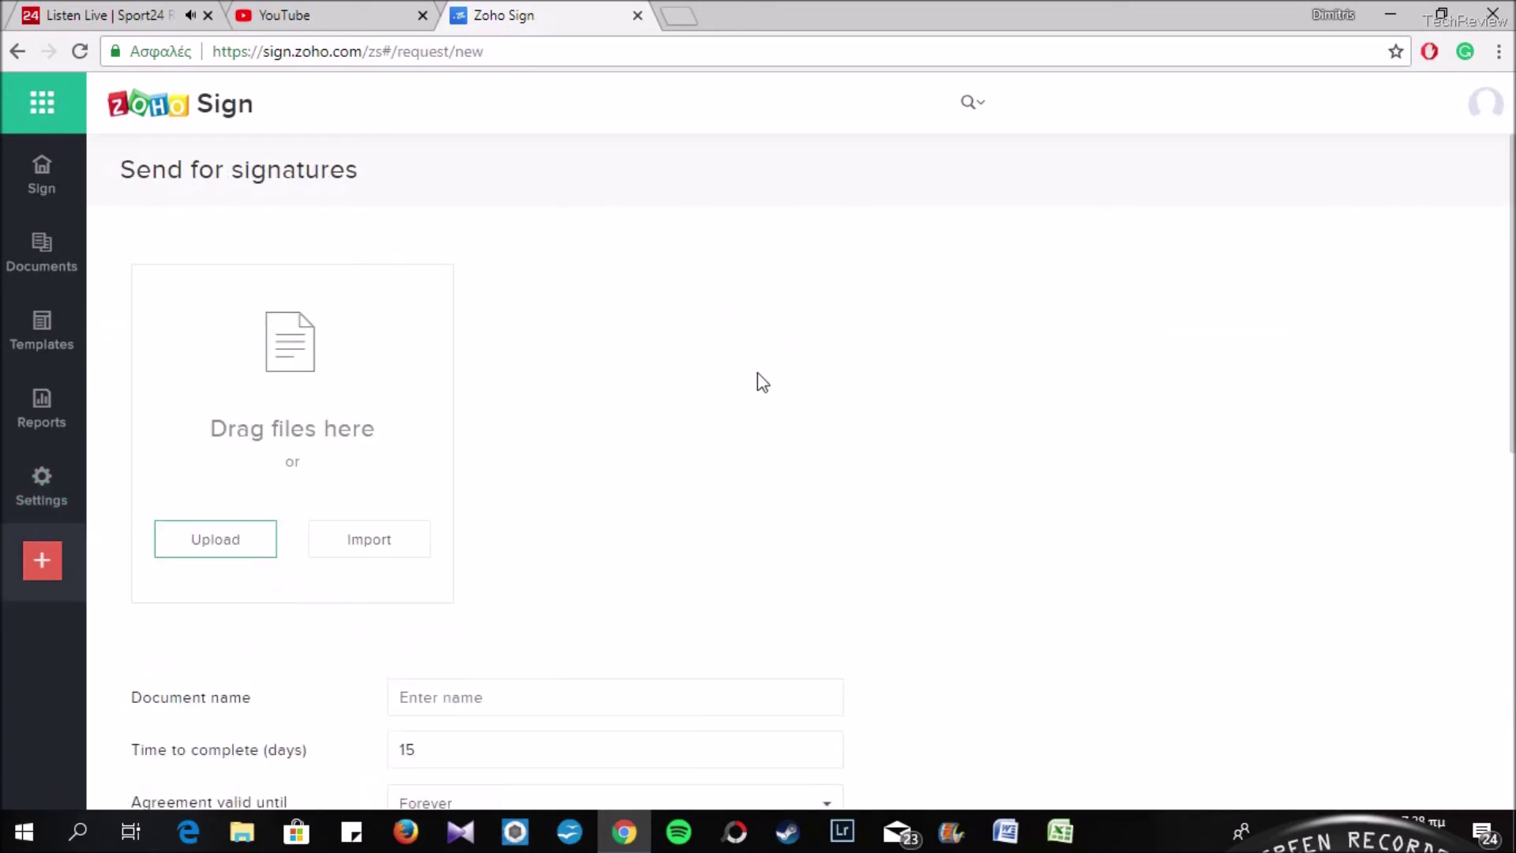
pyautogui.scroll(-8, 979, 399)
pyautogui.scroll(-2, 969, 399)
pyautogui.scroll(10, 968, 401)
# - View the list of templates available for use, close it, and return to the Sign dashboard
pyautogui.moveTo(55, 584)
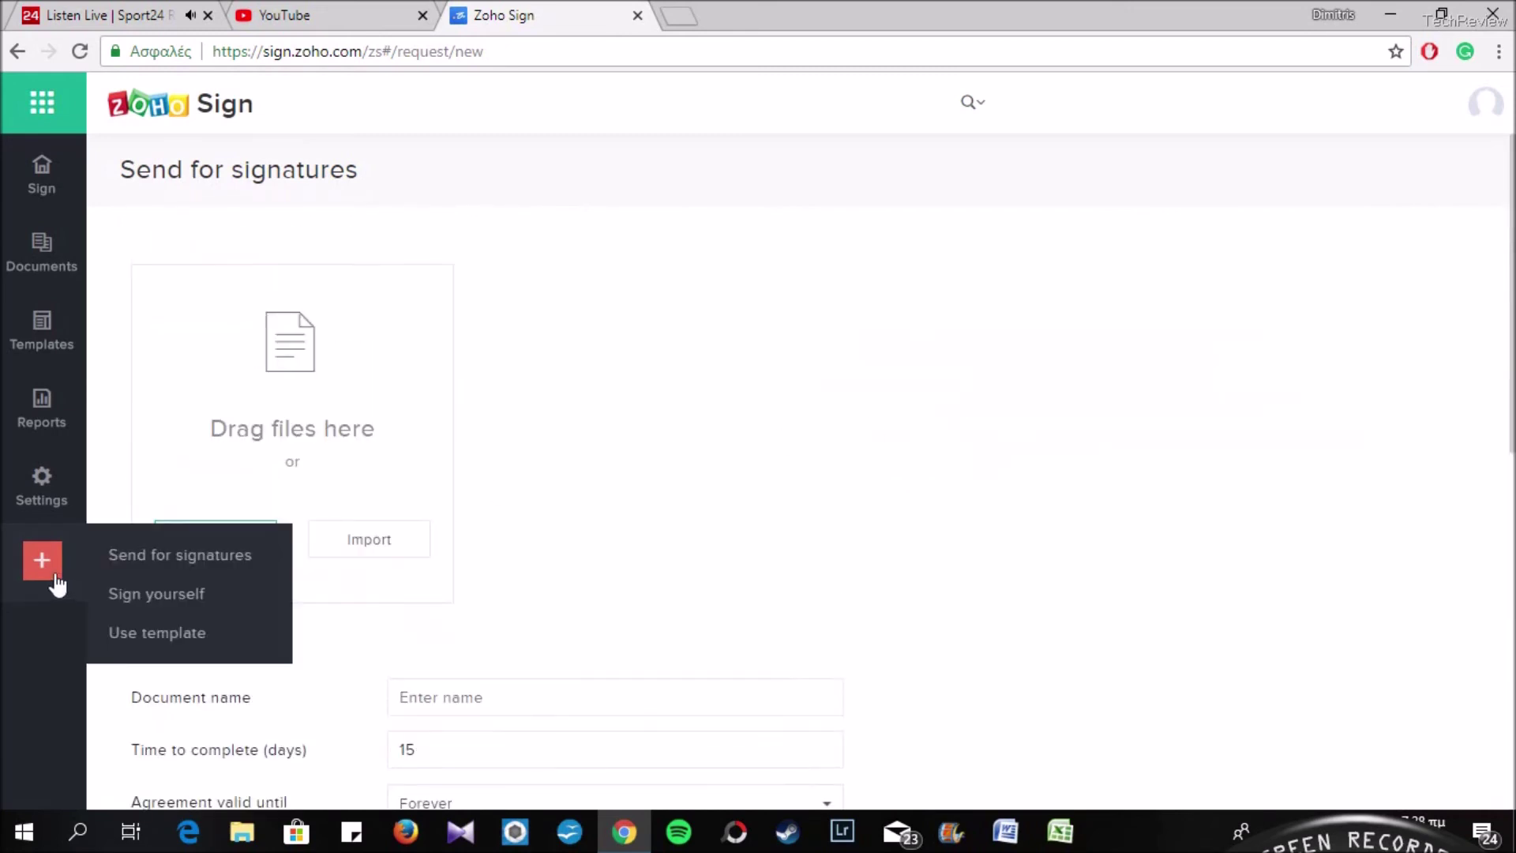
pyautogui.click(157, 632)
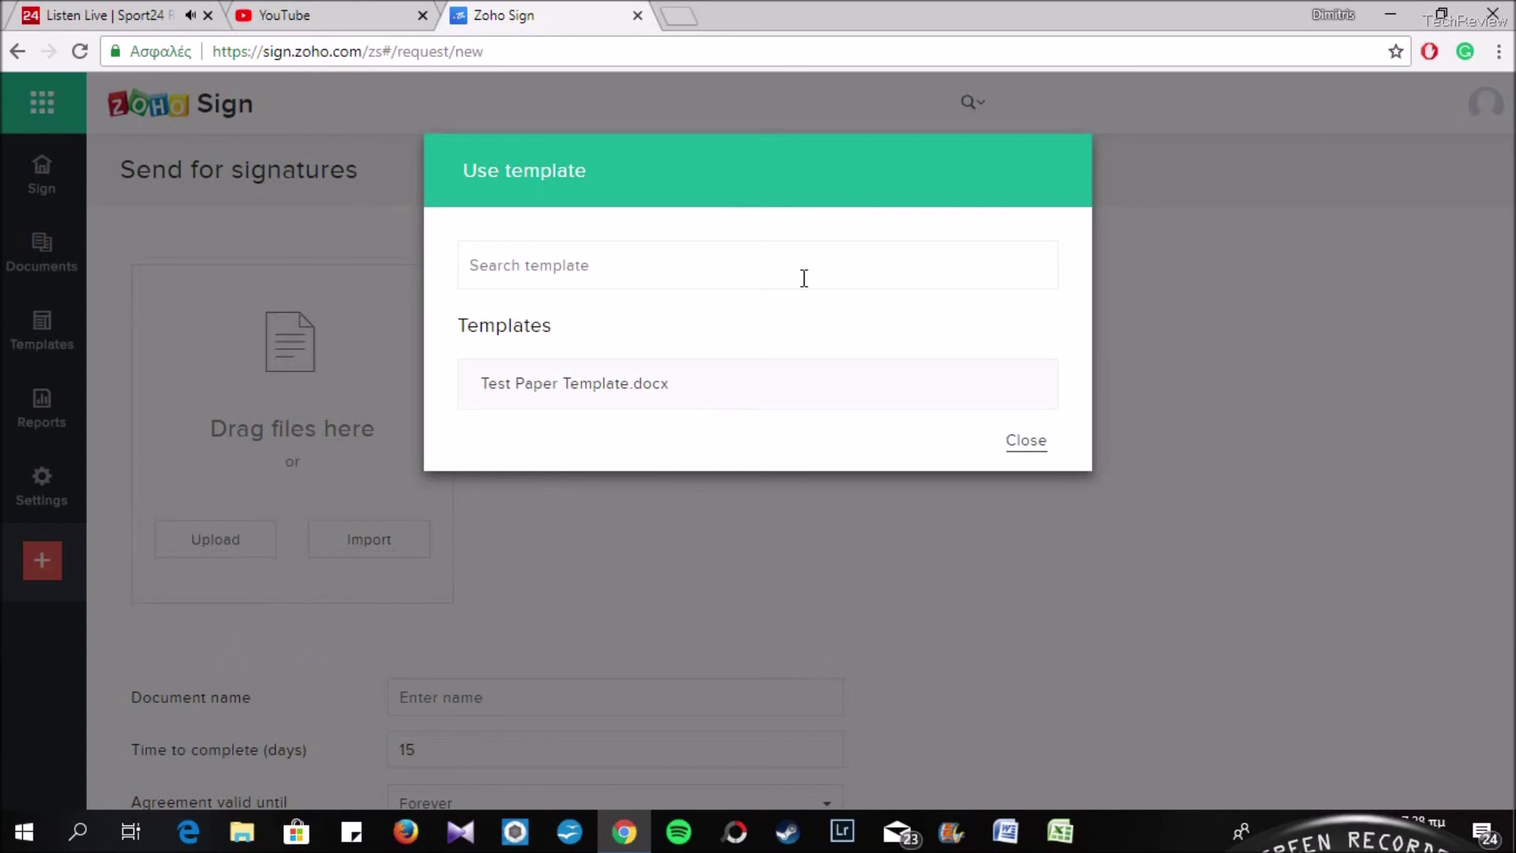
pyautogui.click(1029, 443)
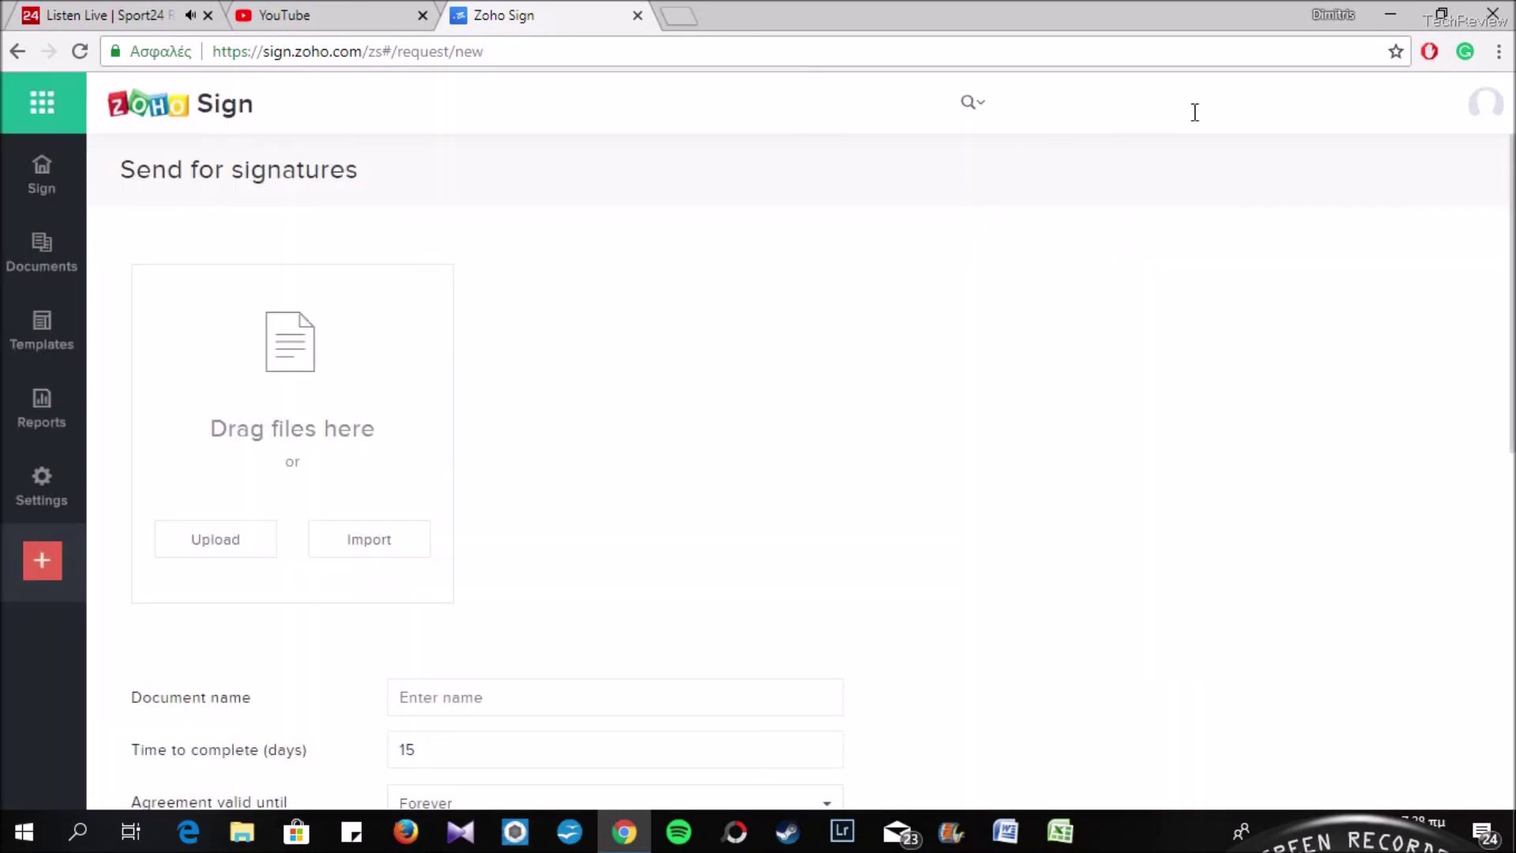
pyautogui.click(45, 180)
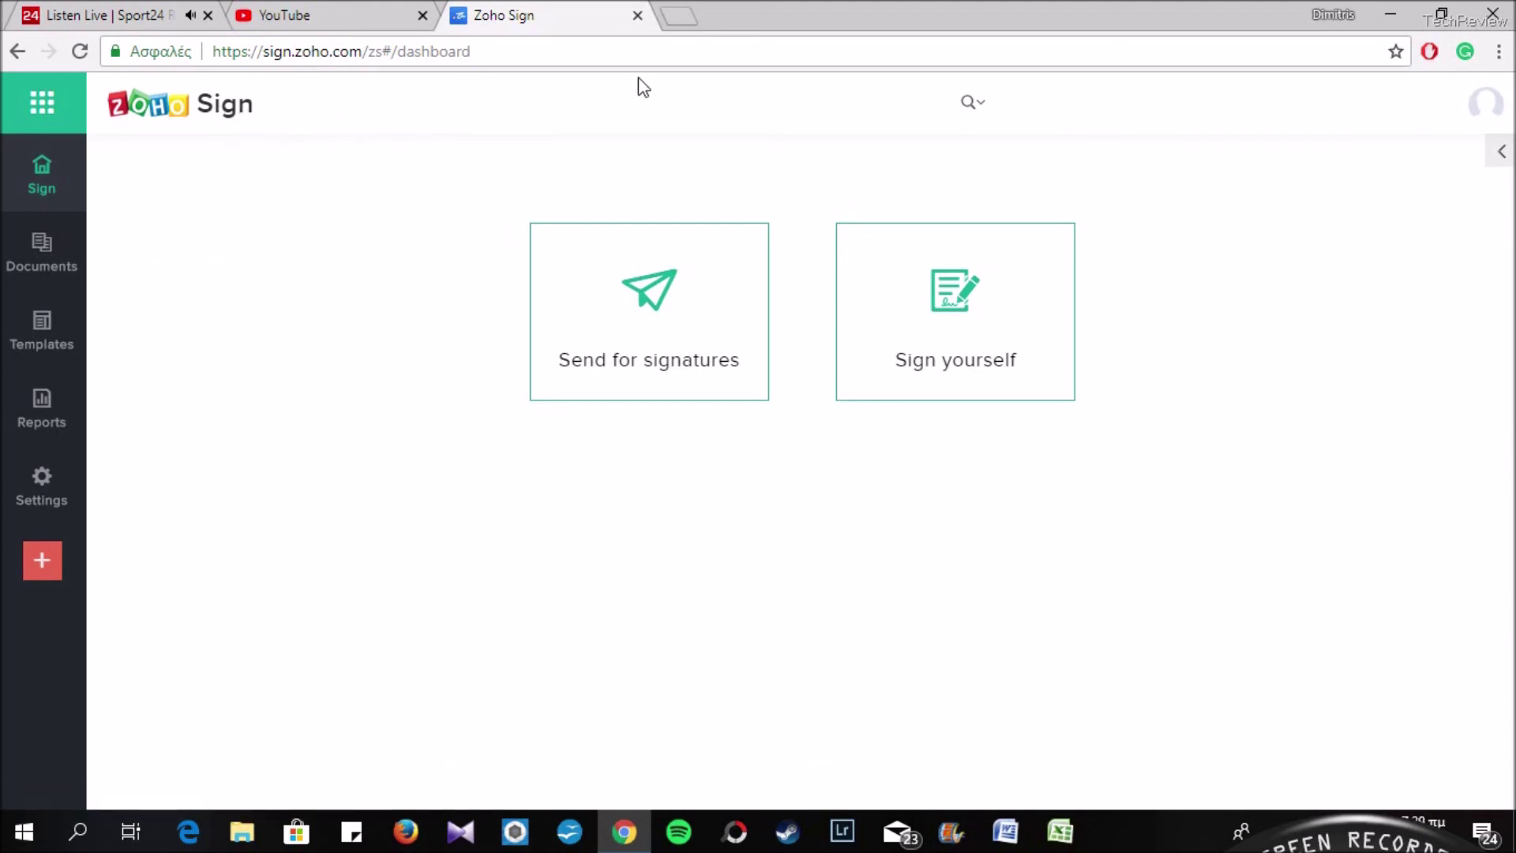
pyautogui.moveTo(1371, 826)
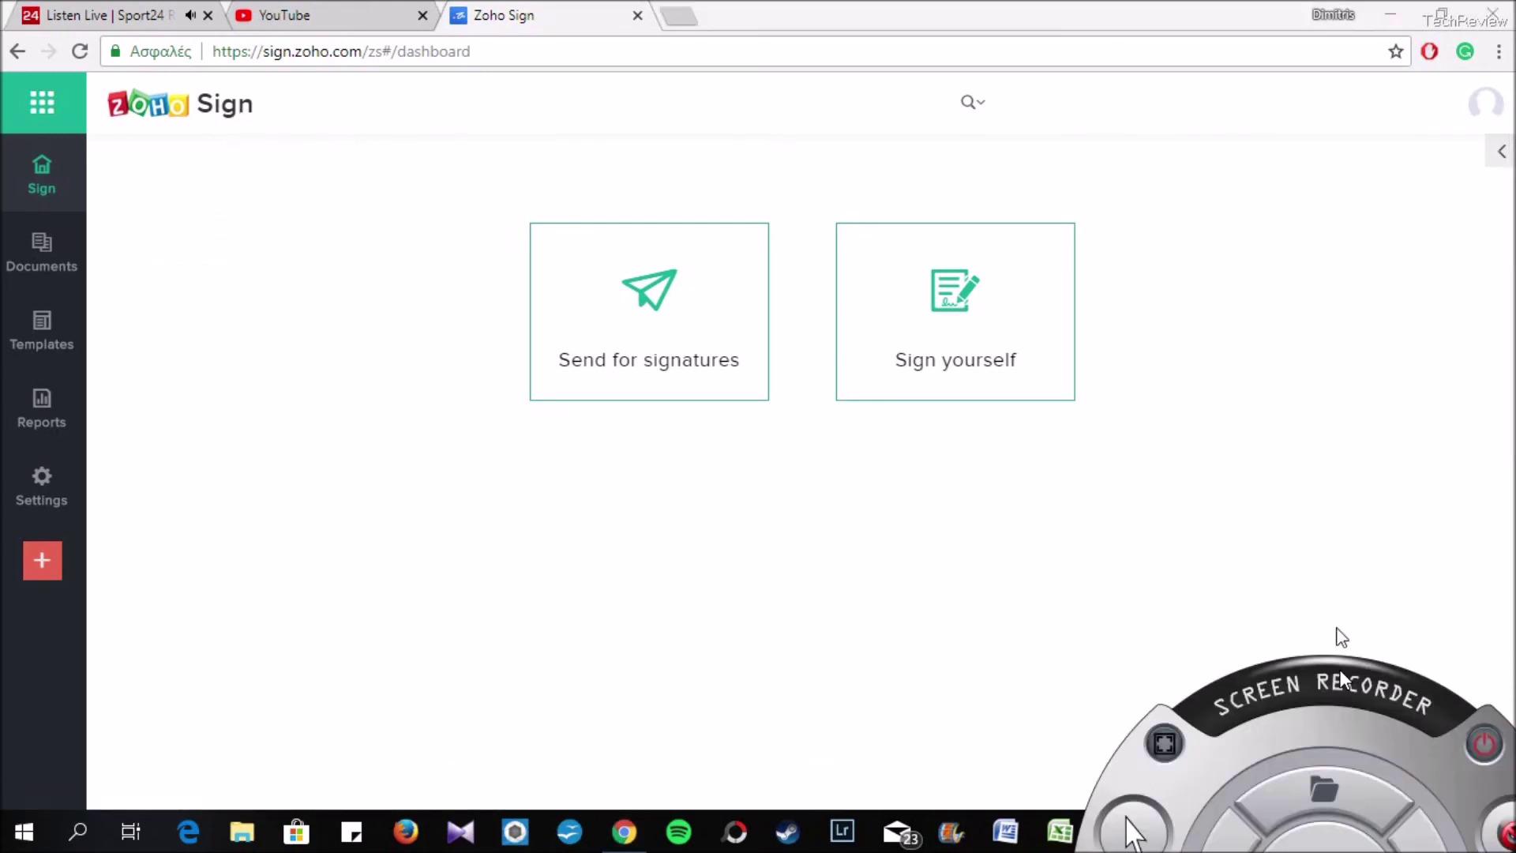
pyautogui.click(1237, 553)
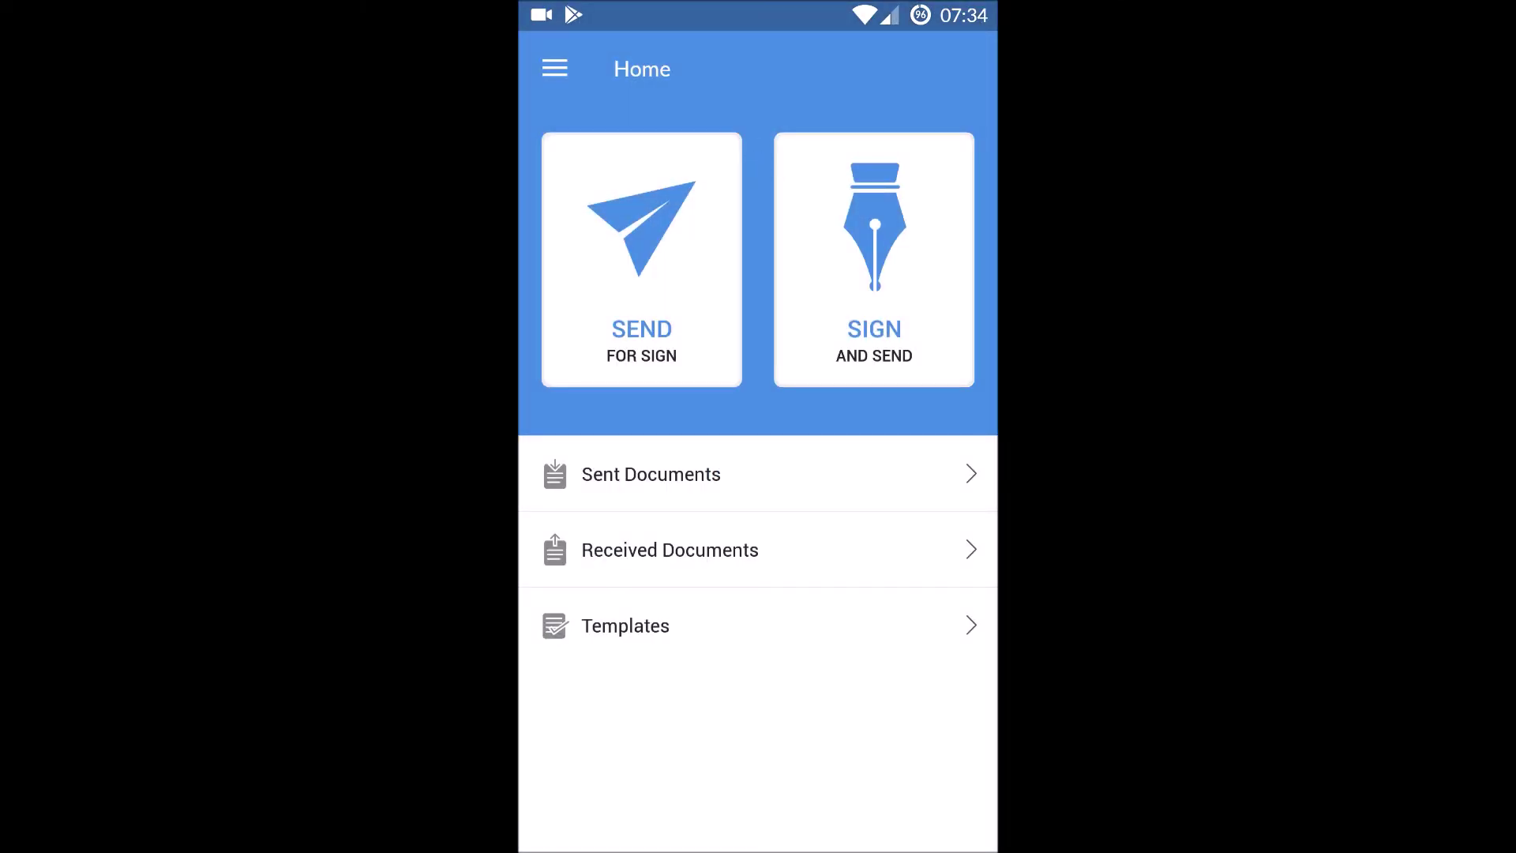
# - In the Zoho Sign mobile app, view the Sign Yourself upload screen and return to the home screen
pyautogui.click(919, 327)
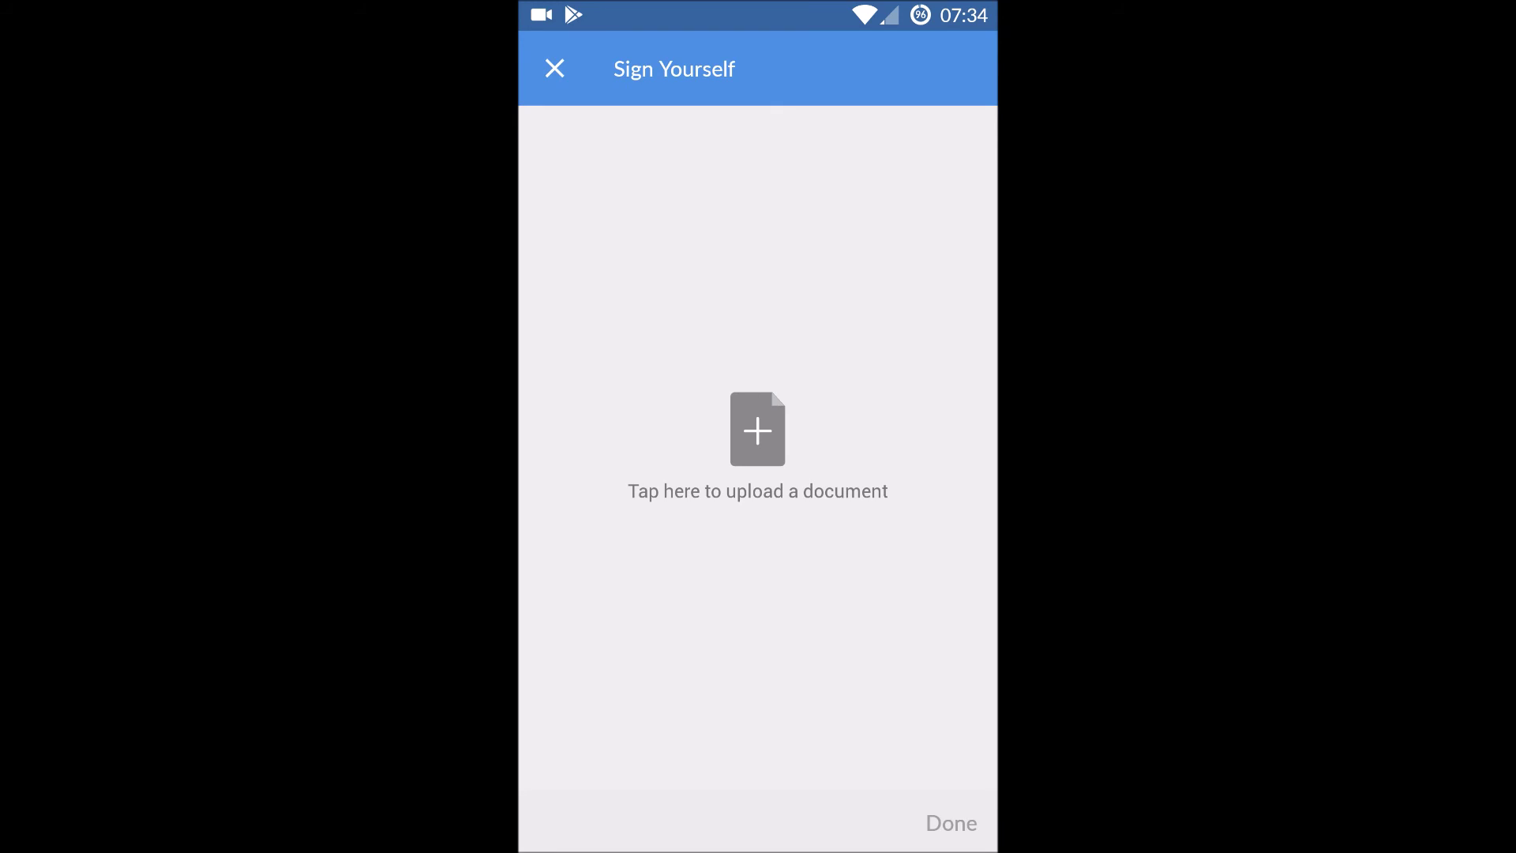
pyautogui.click(555, 69)
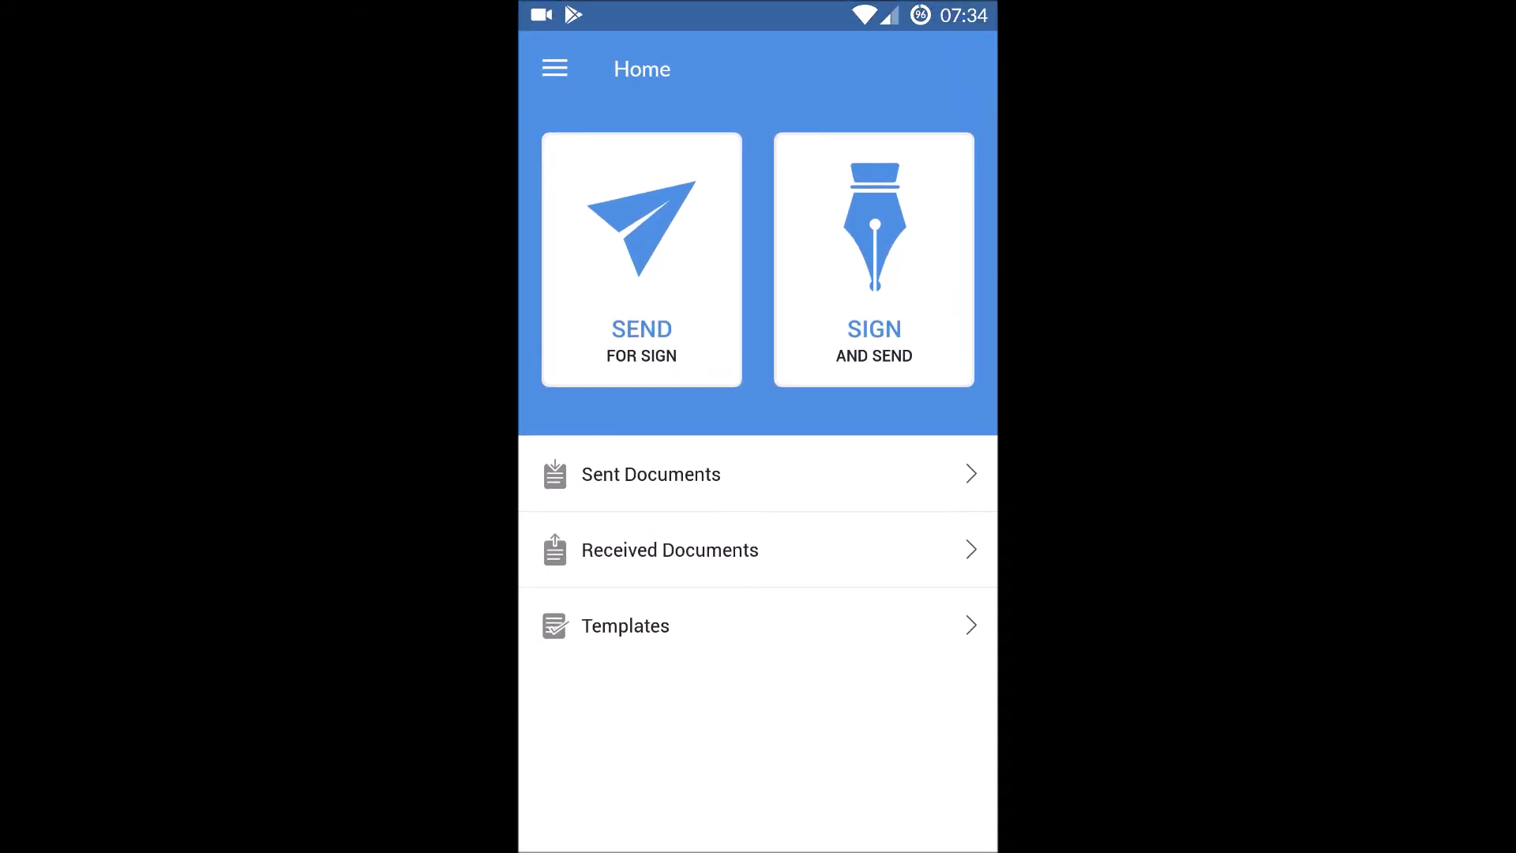
# - Start a Send for Sign request, allow the app to access contacts, and close the upload screen
pyautogui.click(696, 271)
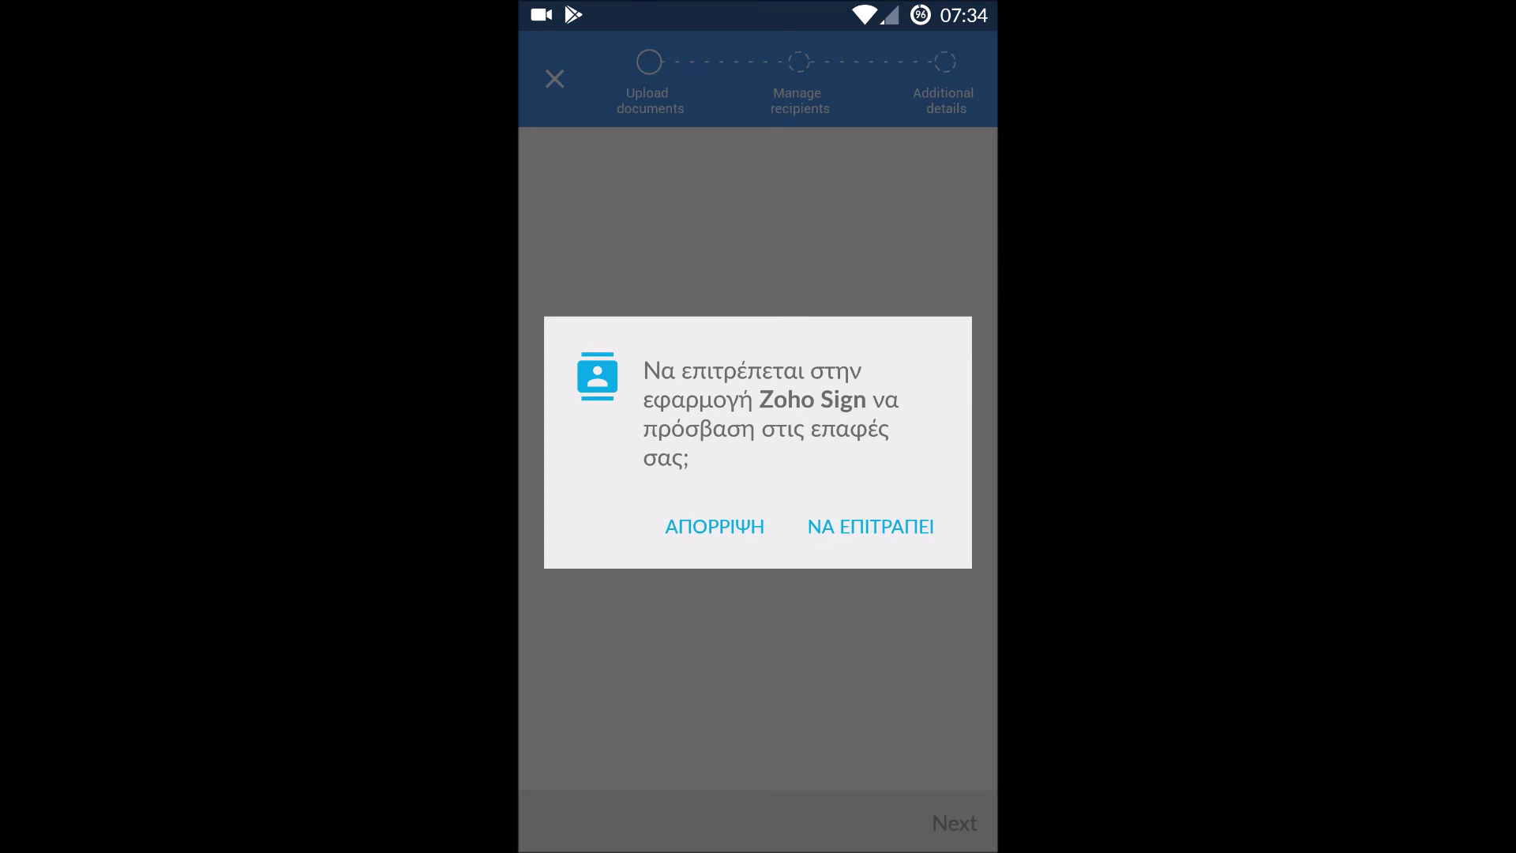
pyautogui.click(850, 525)
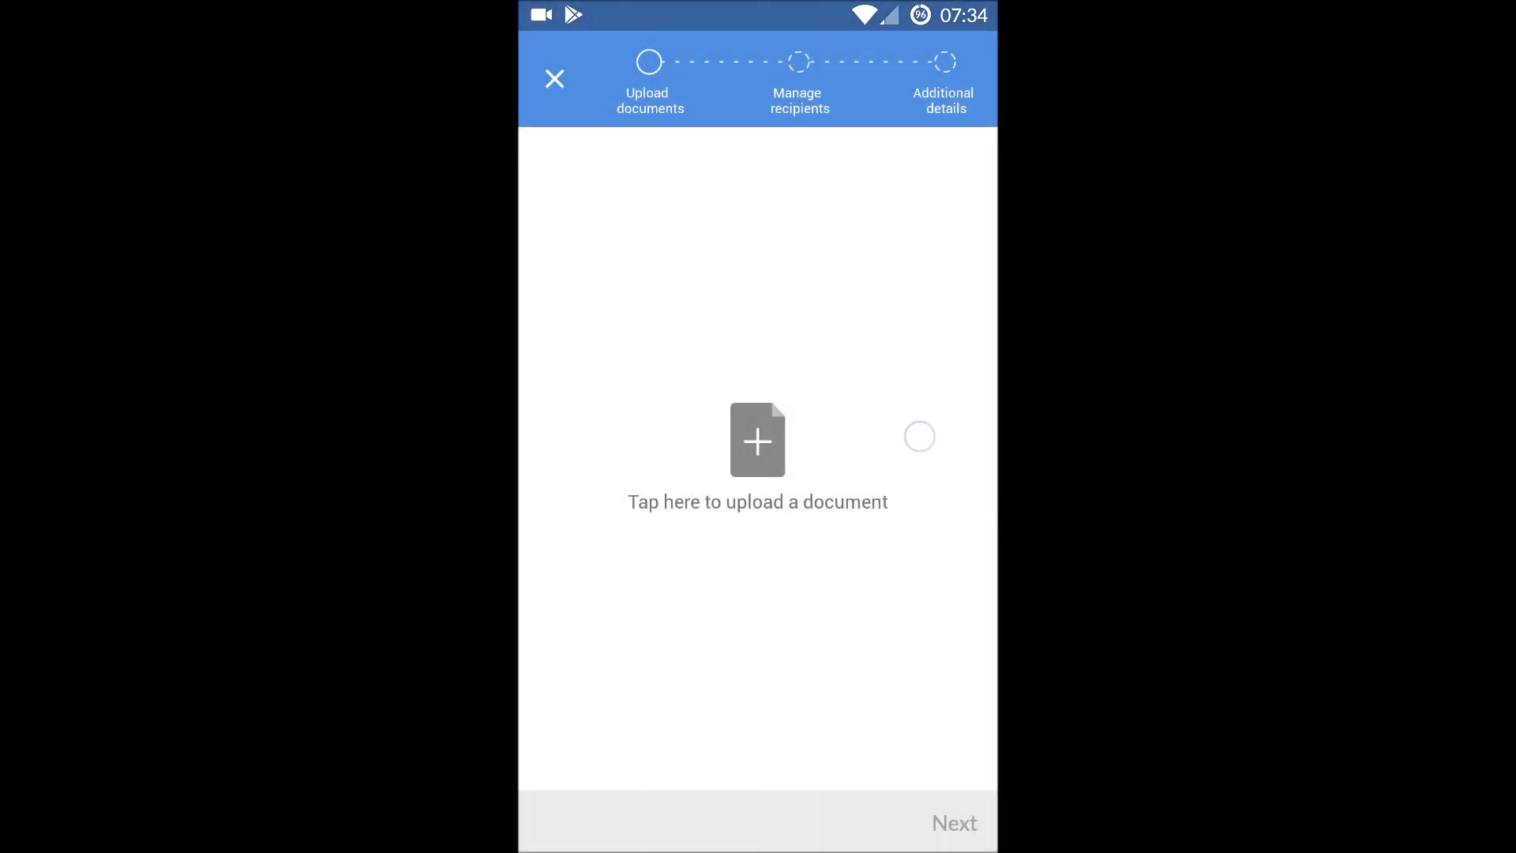
pyautogui.click(554, 78)
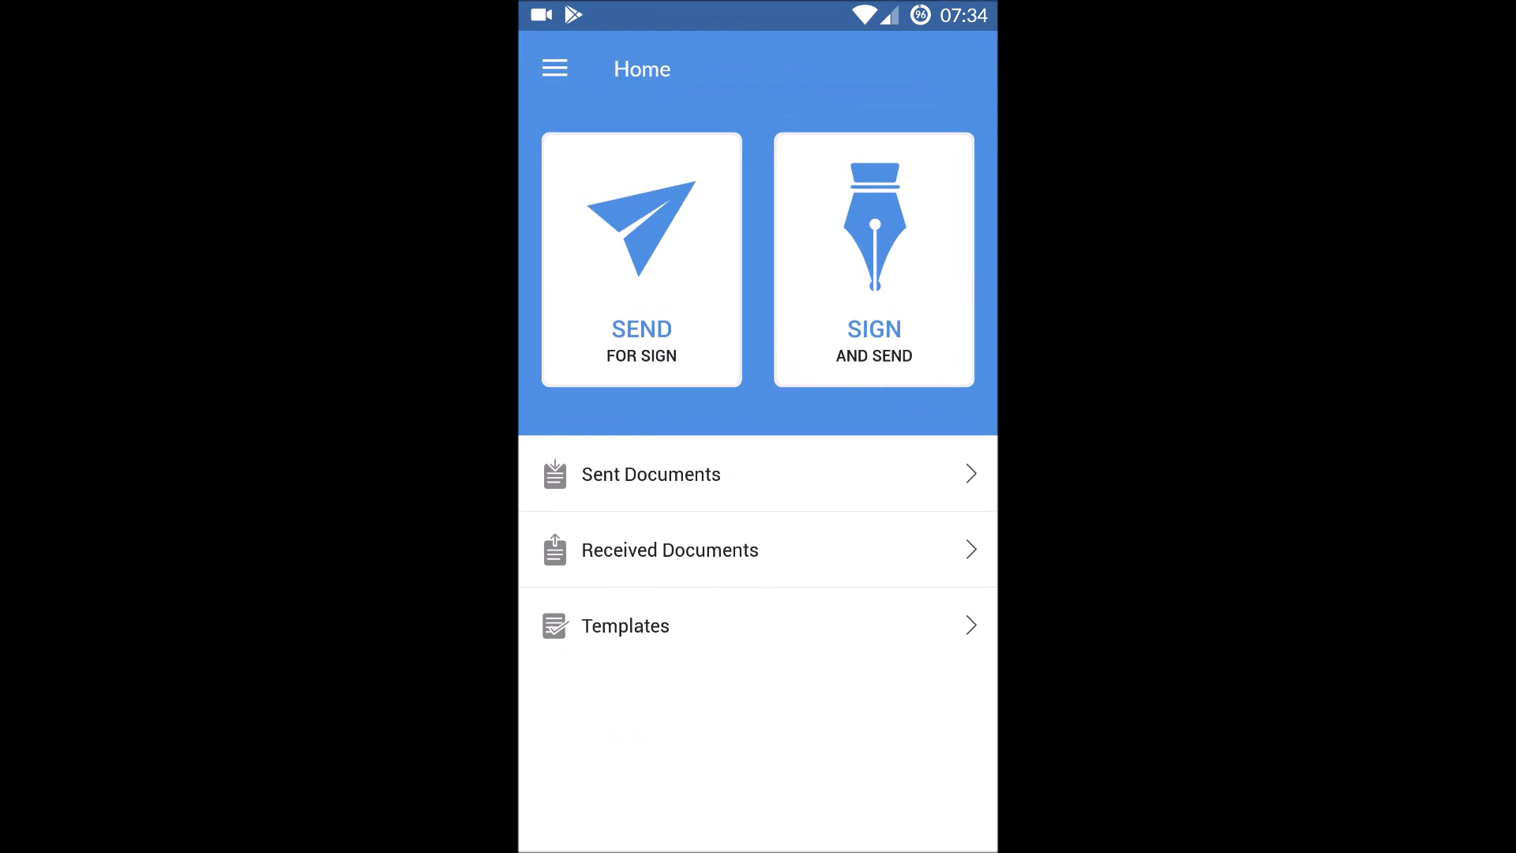
# - Open Test Paper 2.docx from the sent documents, review its details, and return to the list
pyautogui.click(965, 474)
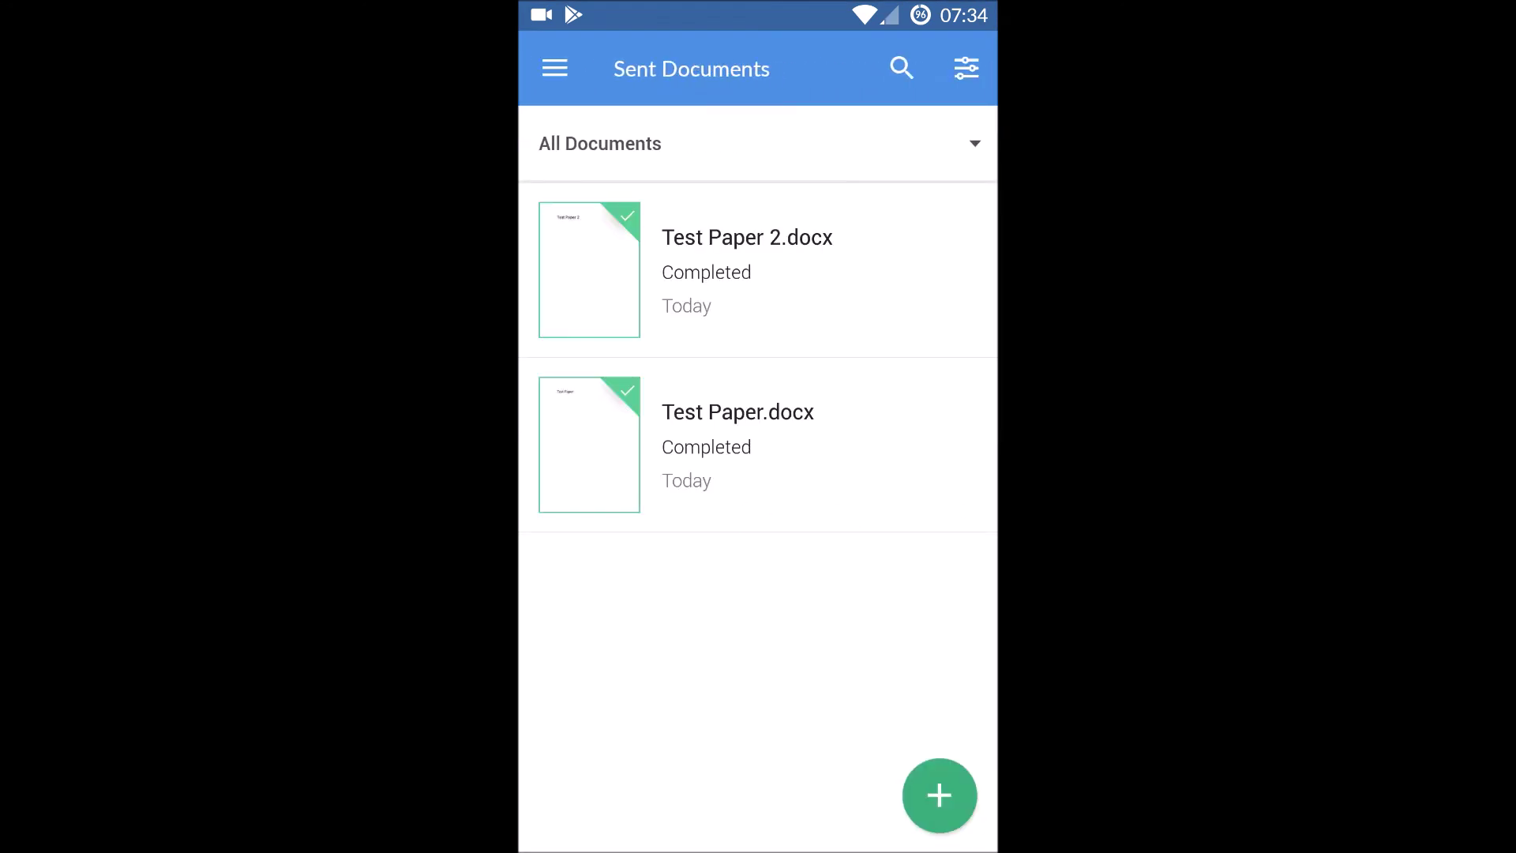
pyautogui.moveTo(924, 301); pyautogui.dragTo(982, 602)
pyautogui.click(746, 269)
pyautogui.moveTo(924, 280); pyautogui.dragTo(948, 142)
pyautogui.moveTo(882, 363); pyautogui.dragTo(931, 161)
pyautogui.moveTo(845, 467); pyautogui.dragTo(889, 253)
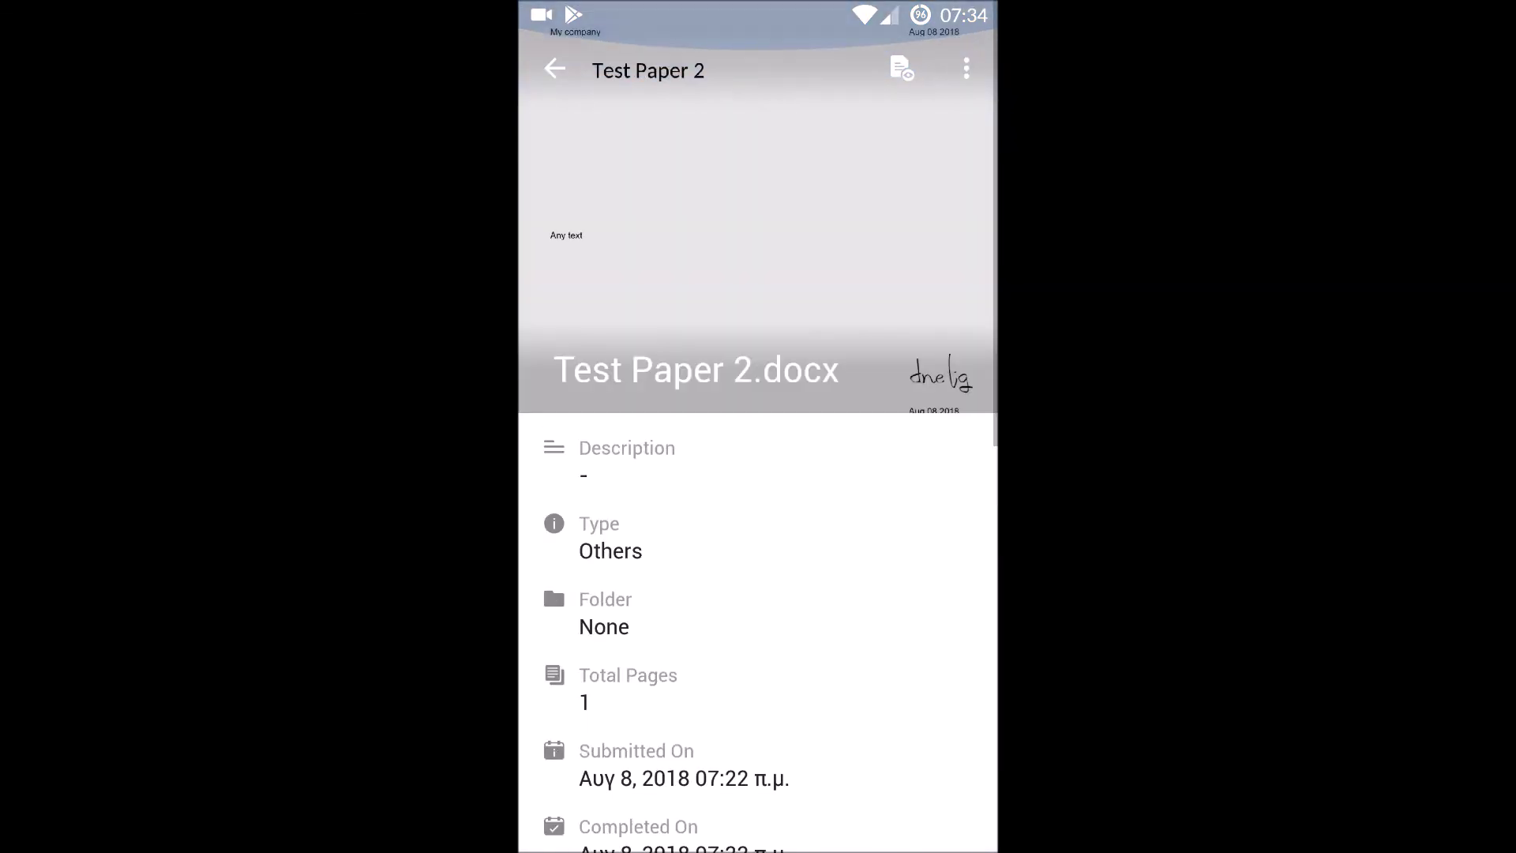
pyautogui.click(560, 66)
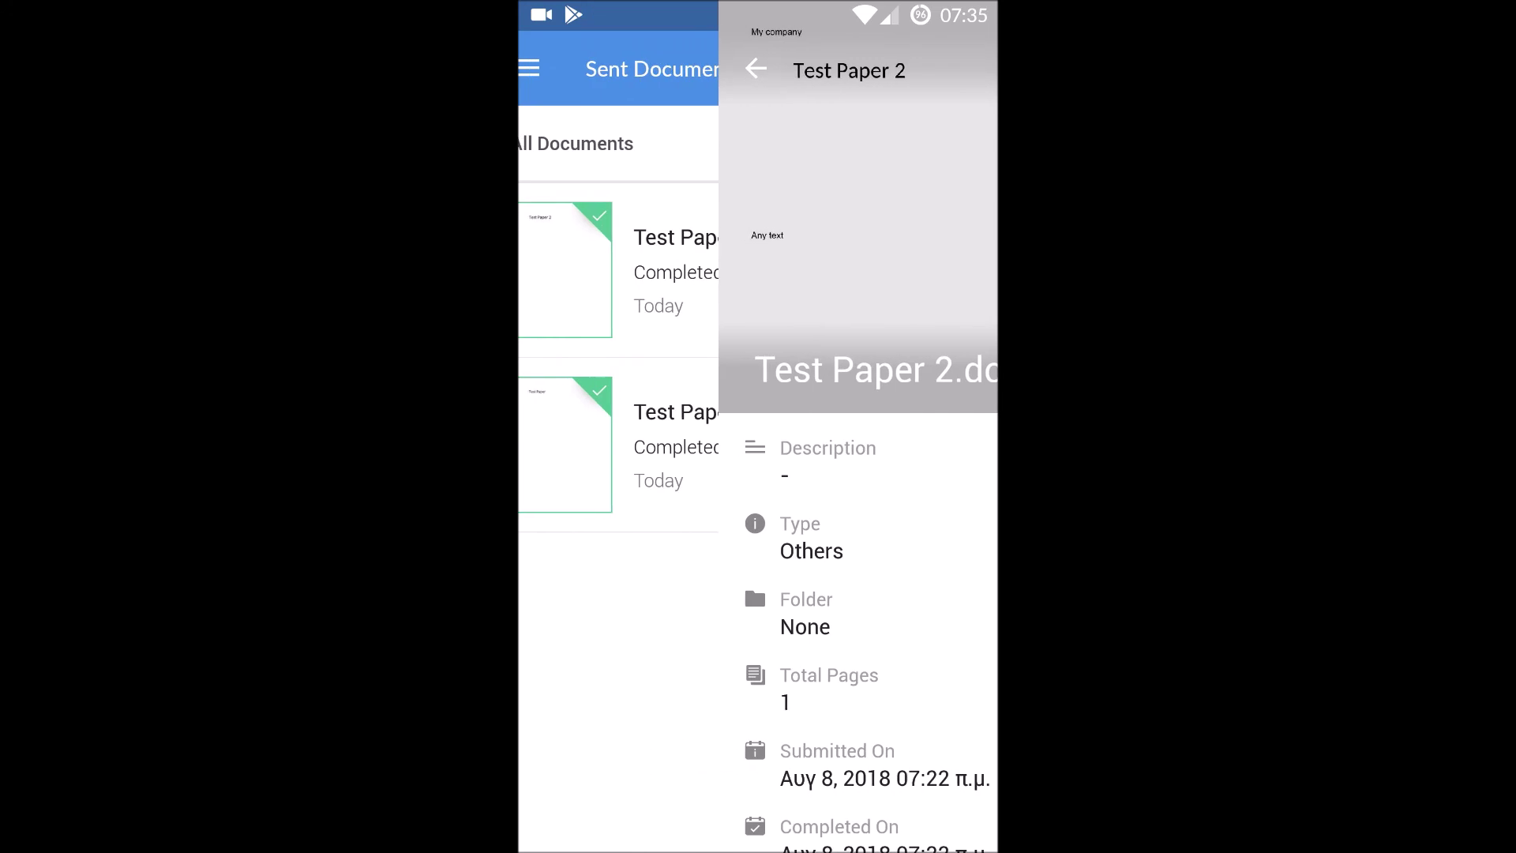
# - View the received documents, and check the details of Test Paper Template.docx in the templates
pyautogui.click(556, 69)
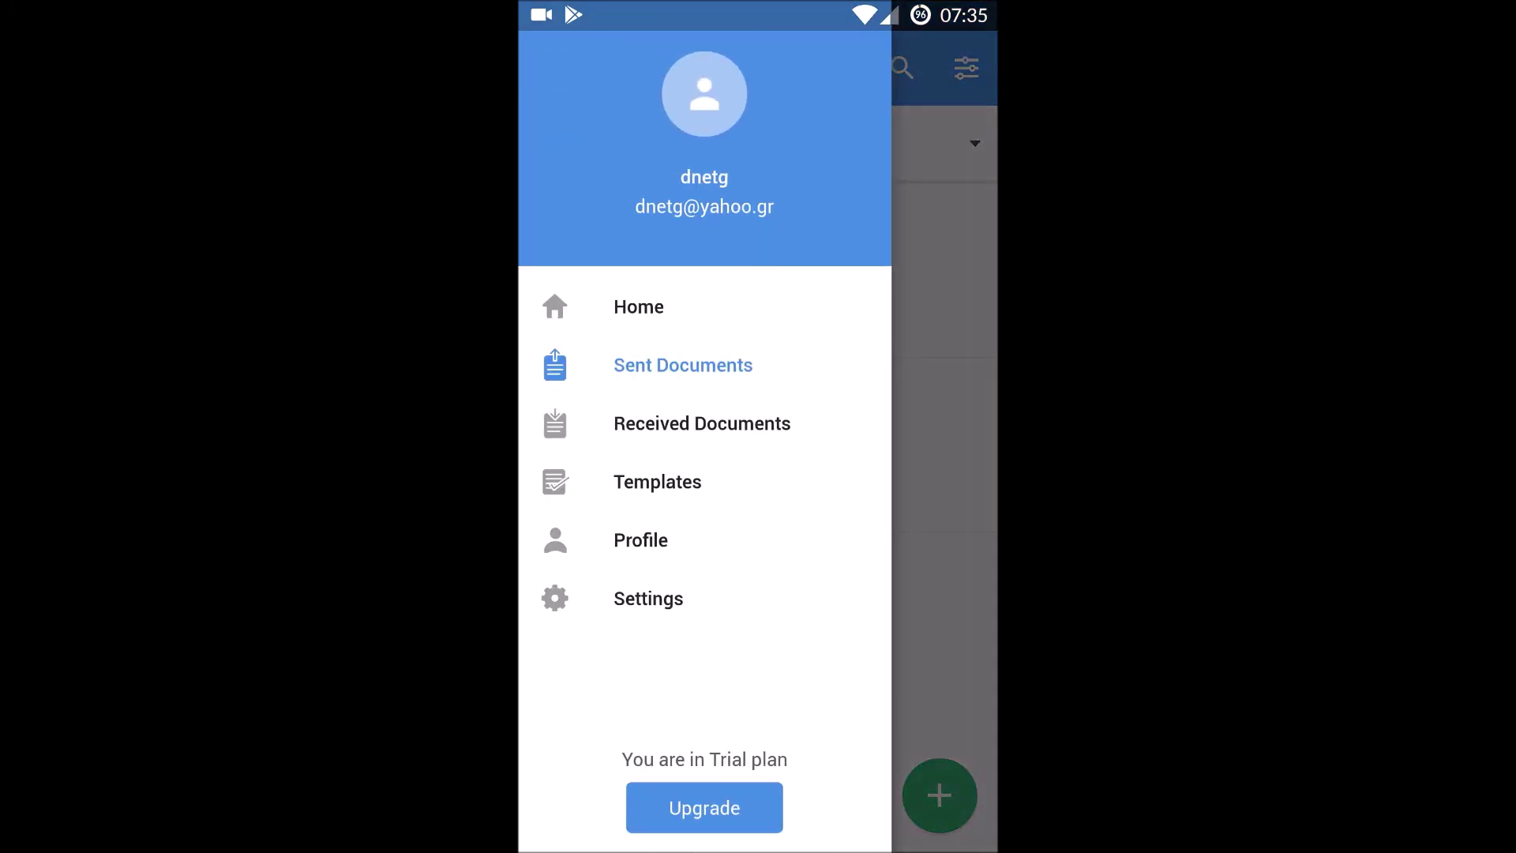
pyautogui.click(762, 426)
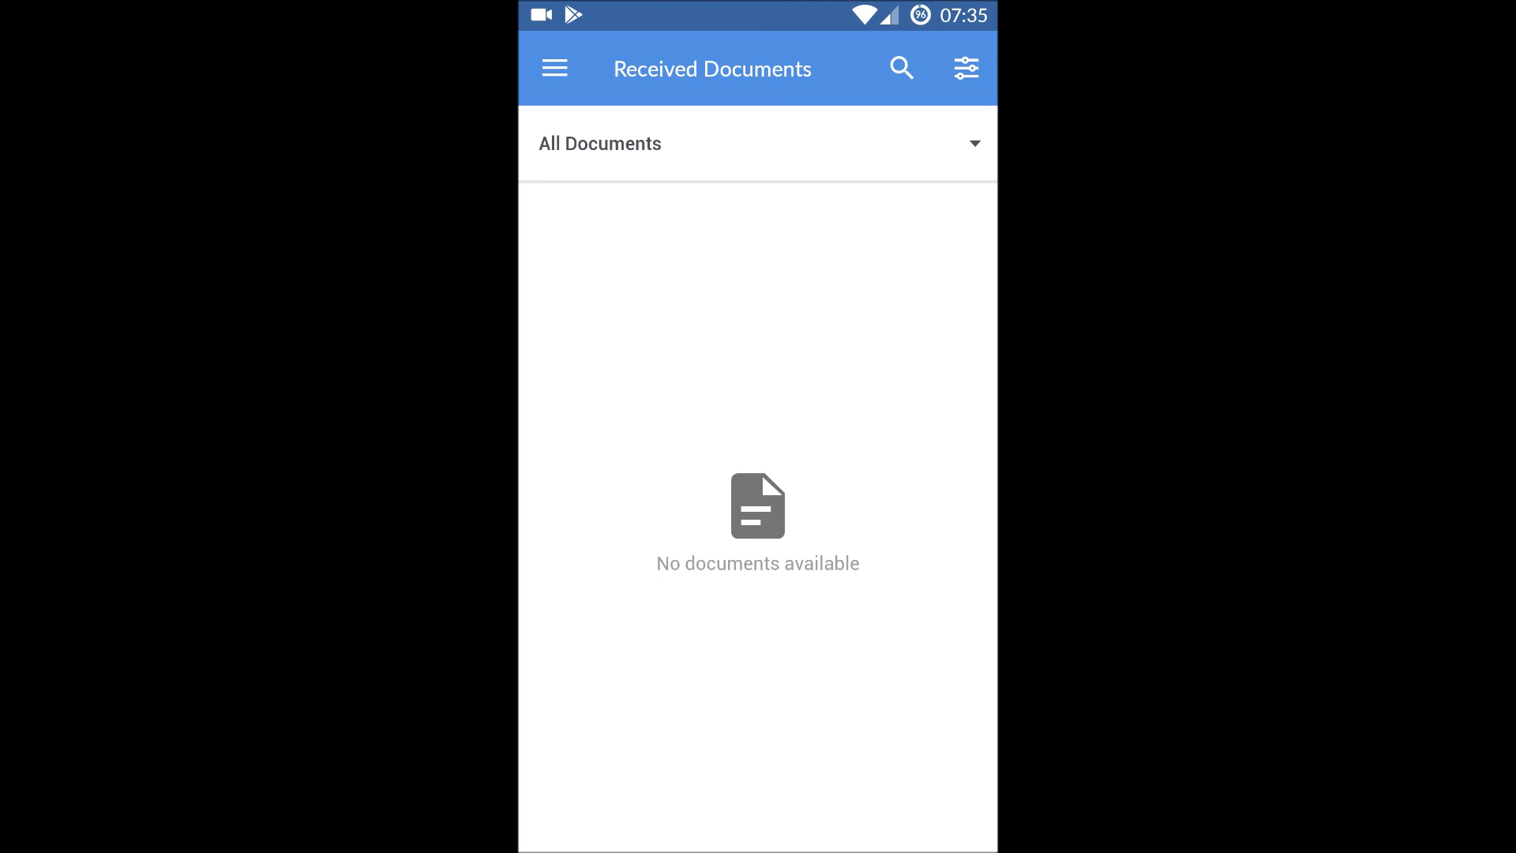
pyautogui.click(555, 69)
pyautogui.click(699, 476)
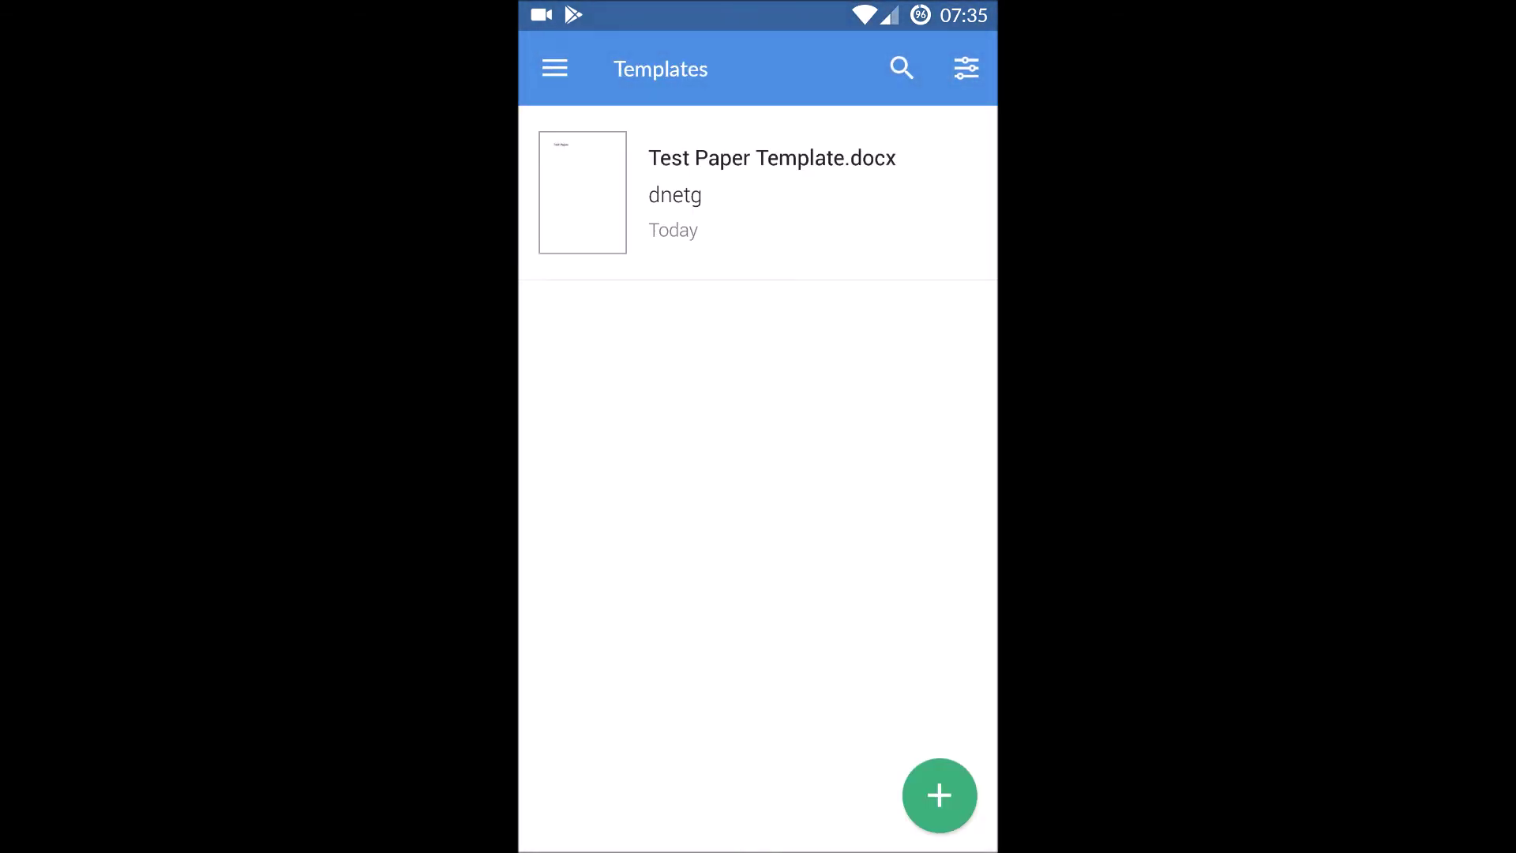
pyautogui.click(611, 197)
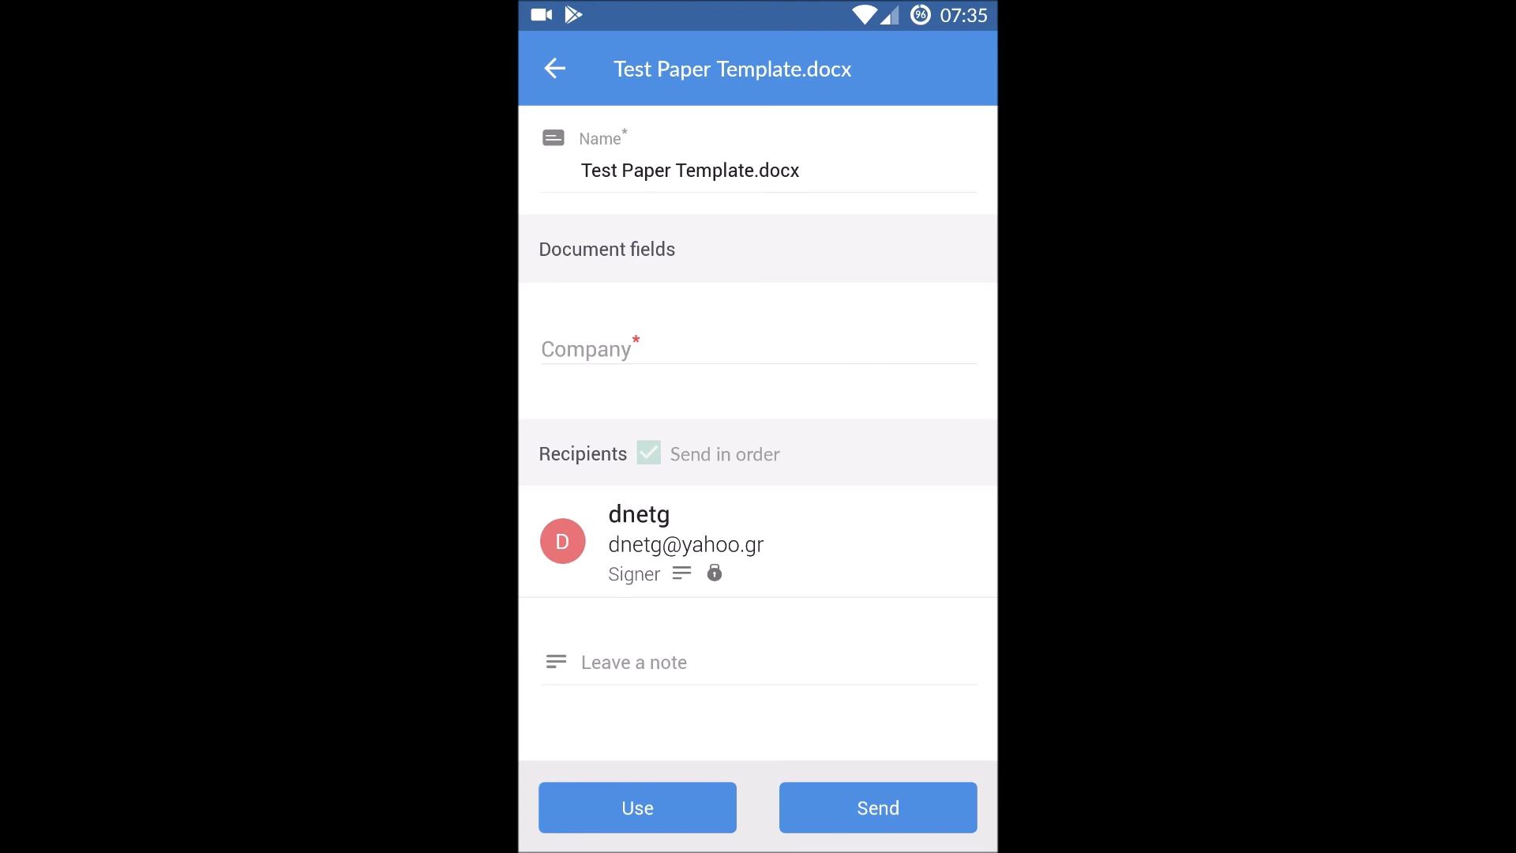
pyautogui.click(554, 68)
# - Open the app settings and look through all options, including the privacy section
pyautogui.click(553, 68)
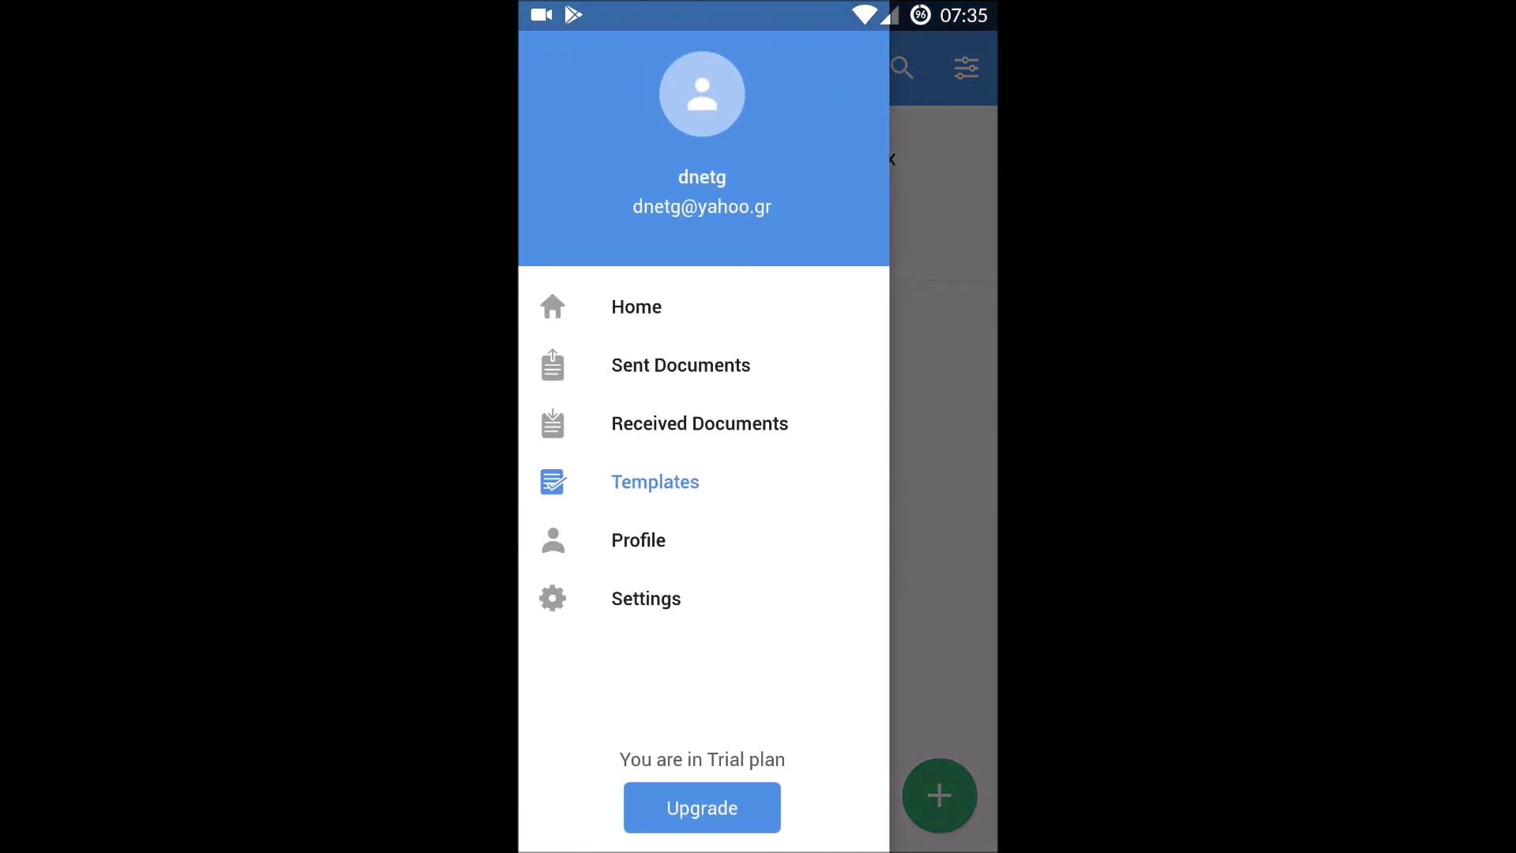
pyautogui.moveTo(795, 363); pyautogui.dragTo(663, 606)
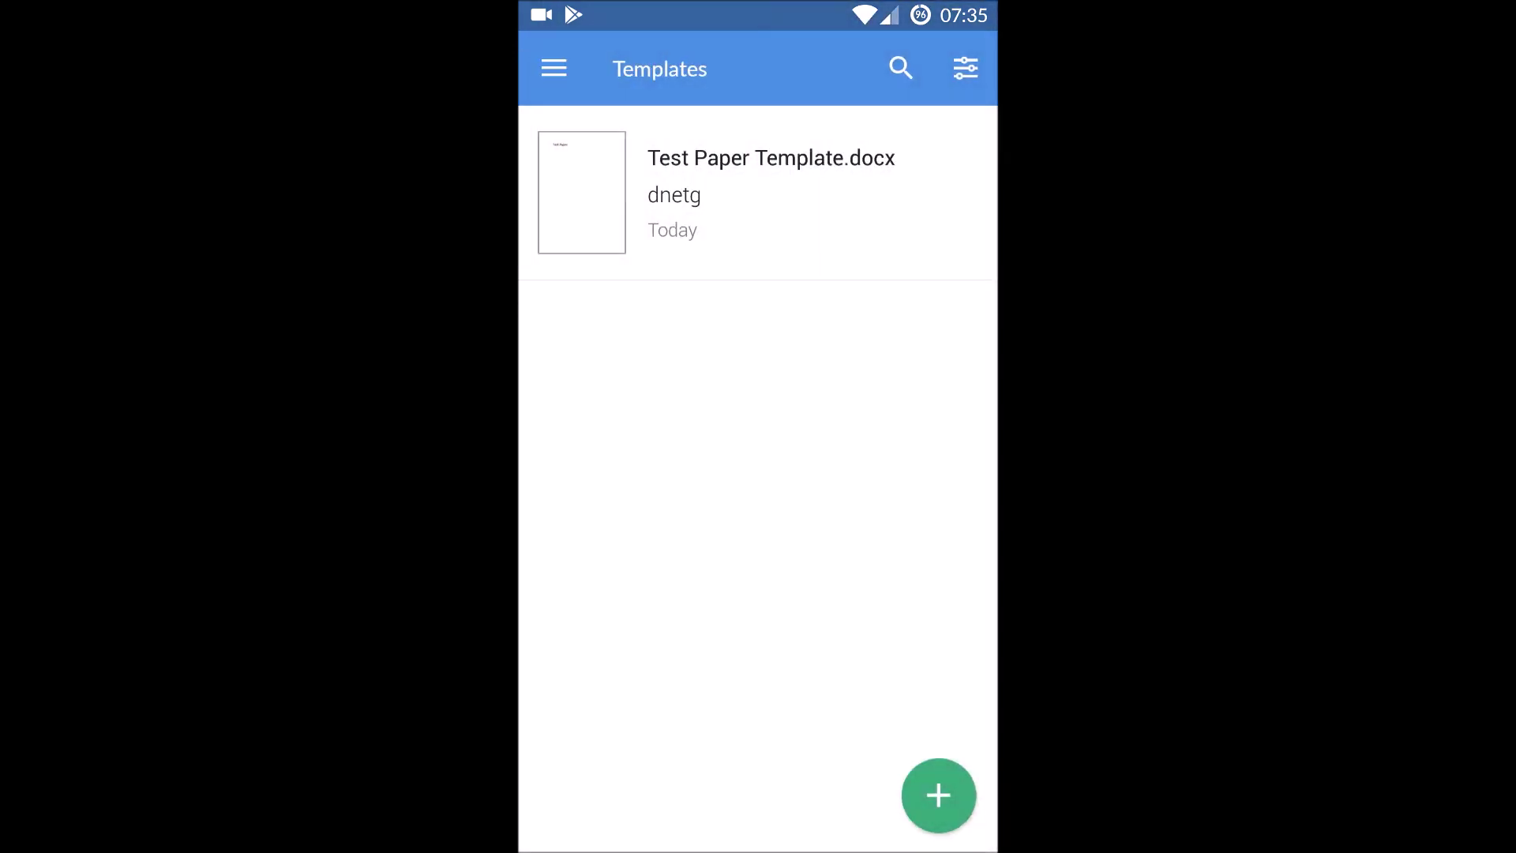
pyautogui.moveTo(862, 483); pyautogui.dragTo(897, 253)
pyautogui.moveTo(912, 433); pyautogui.dragTo(958, 193)
pyautogui.moveTo(890, 466); pyautogui.dragTo(917, 301)
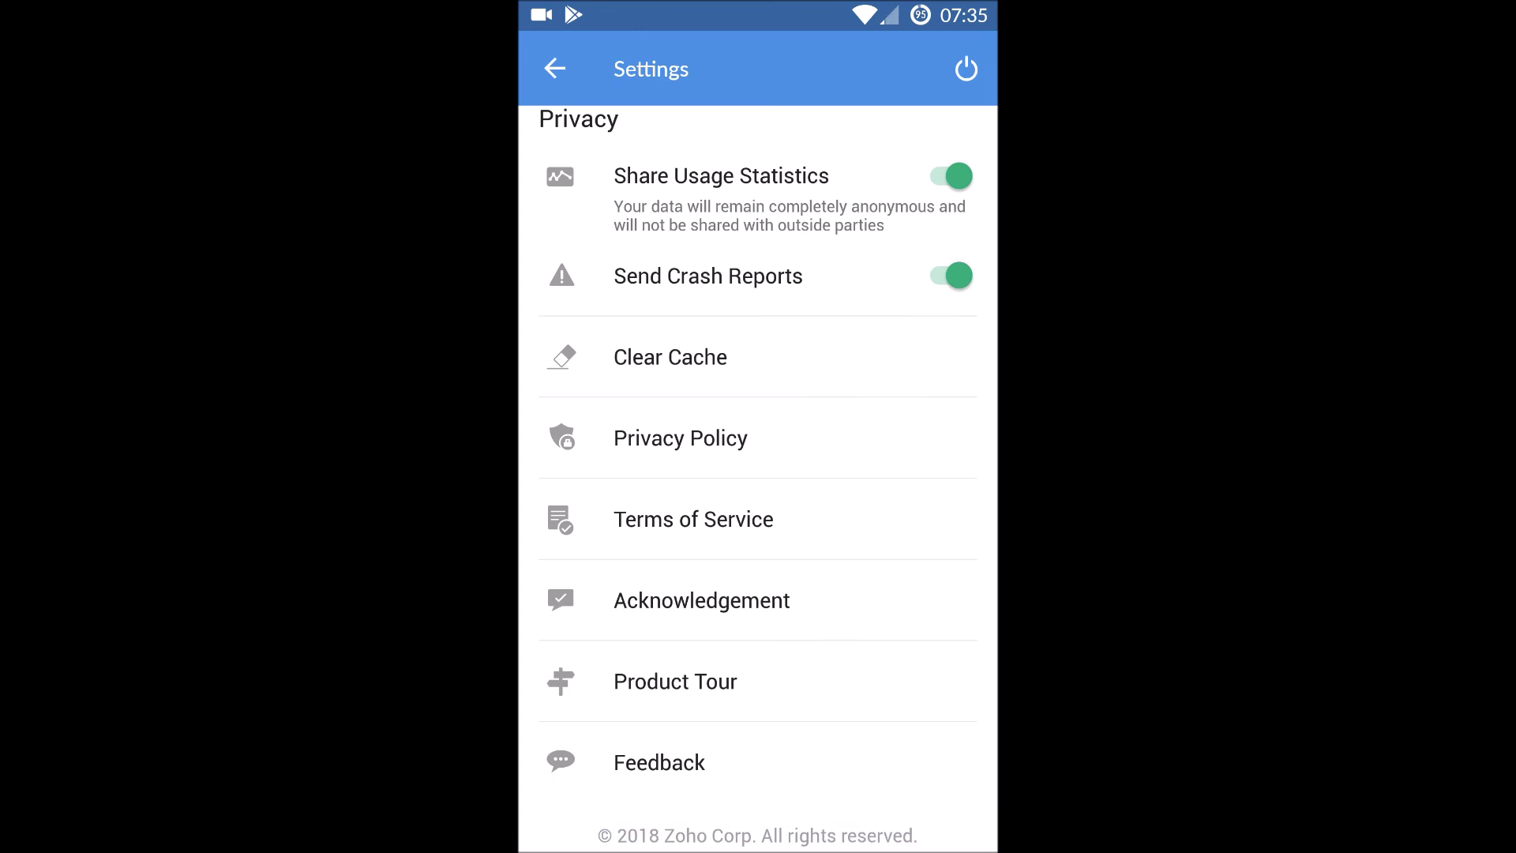
pyautogui.moveTo(775, 375); pyautogui.dragTo(775, 524)
pyautogui.moveTo(819, 298); pyautogui.dragTo(762, 569)
# - Try the green and red themes, restore the blue theme, and leave the settings
pyautogui.click(700, 281)
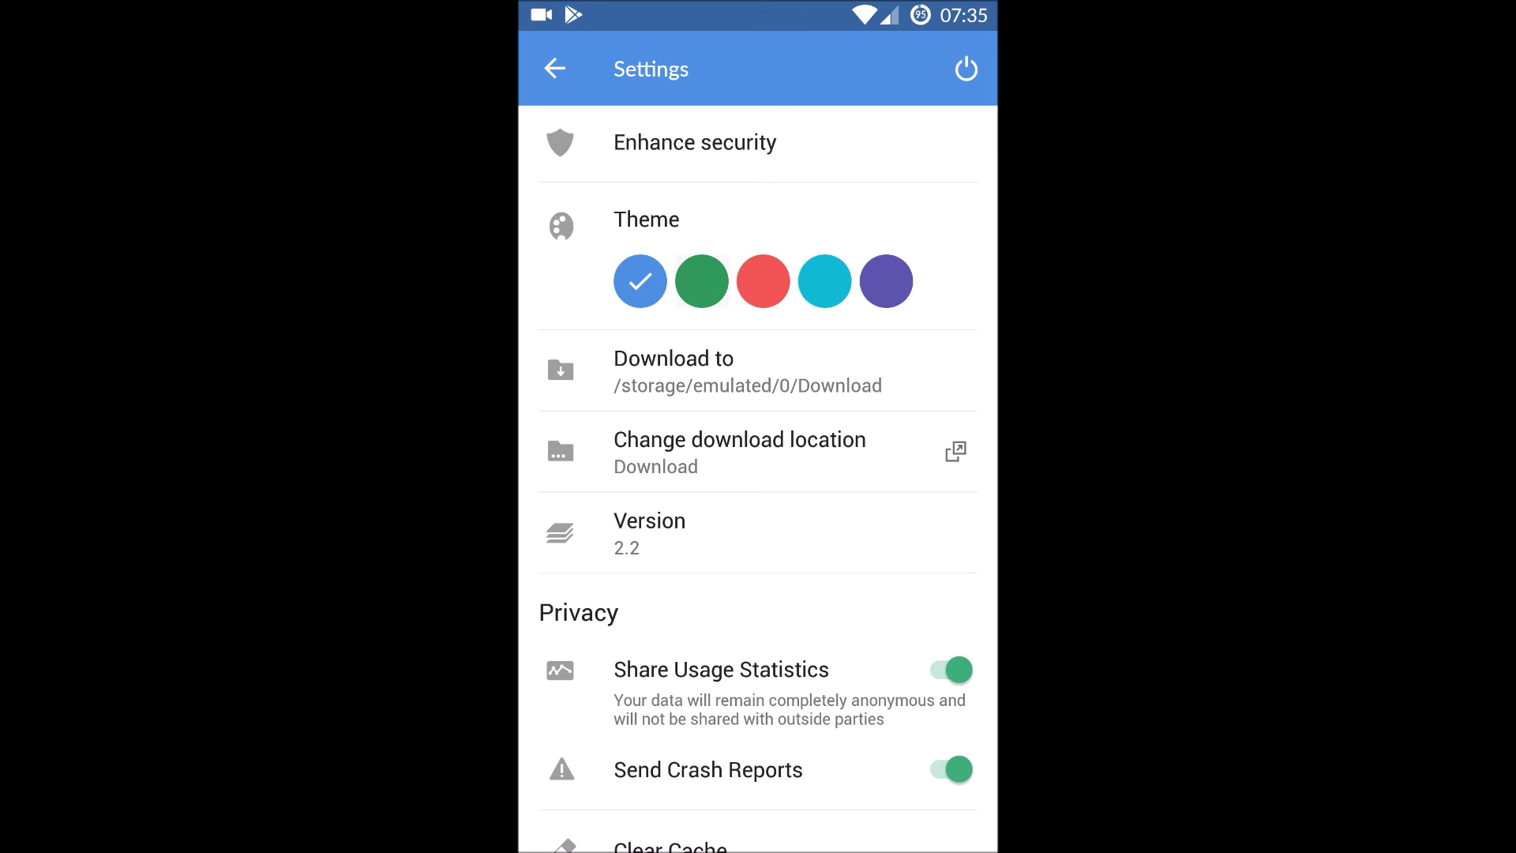
pyautogui.click(763, 281)
pyautogui.click(639, 281)
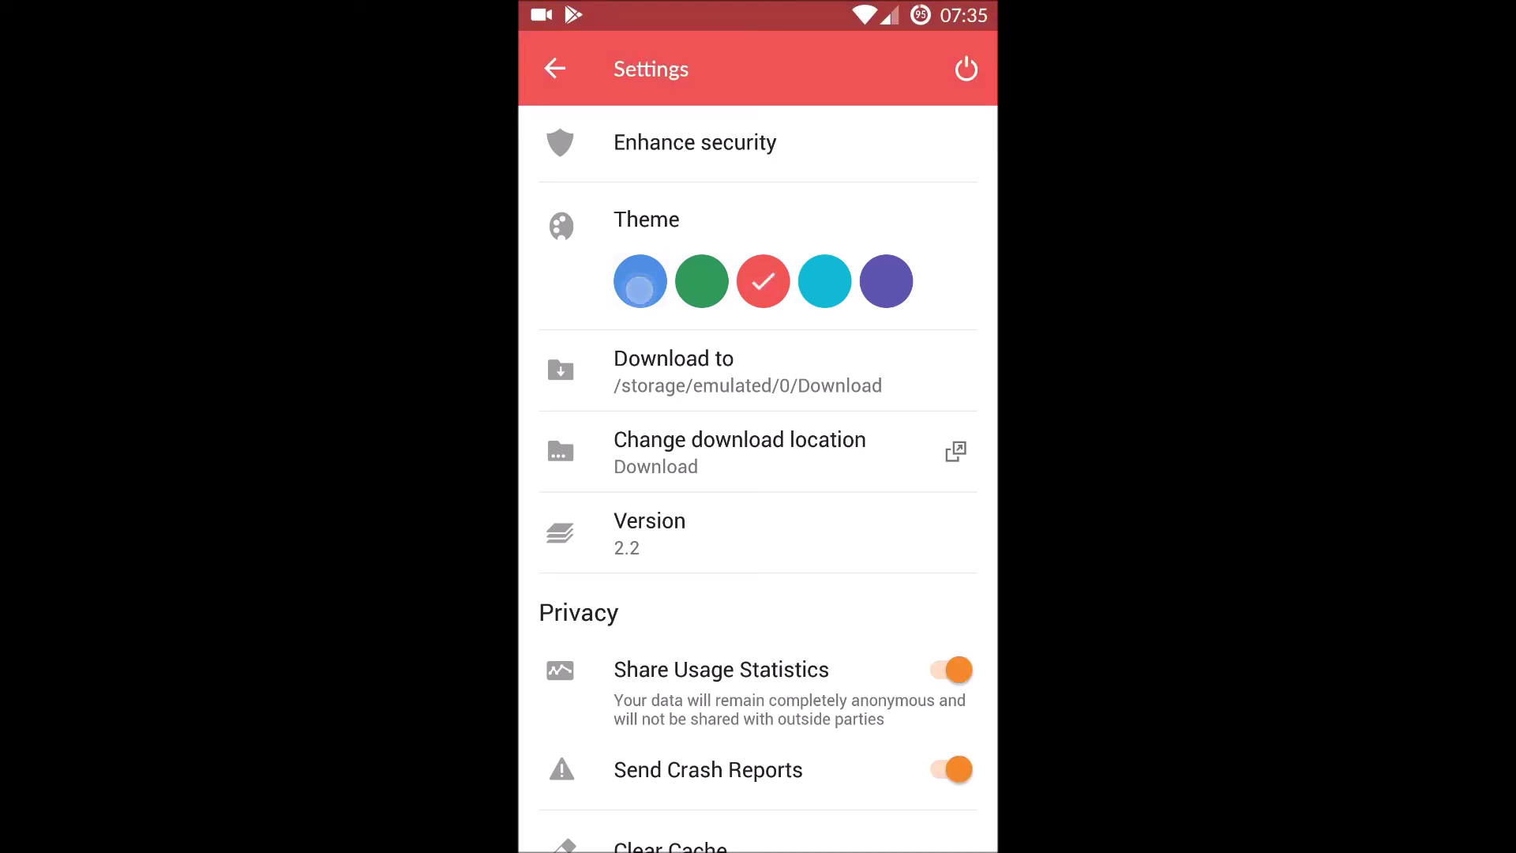
pyautogui.click(555, 68)
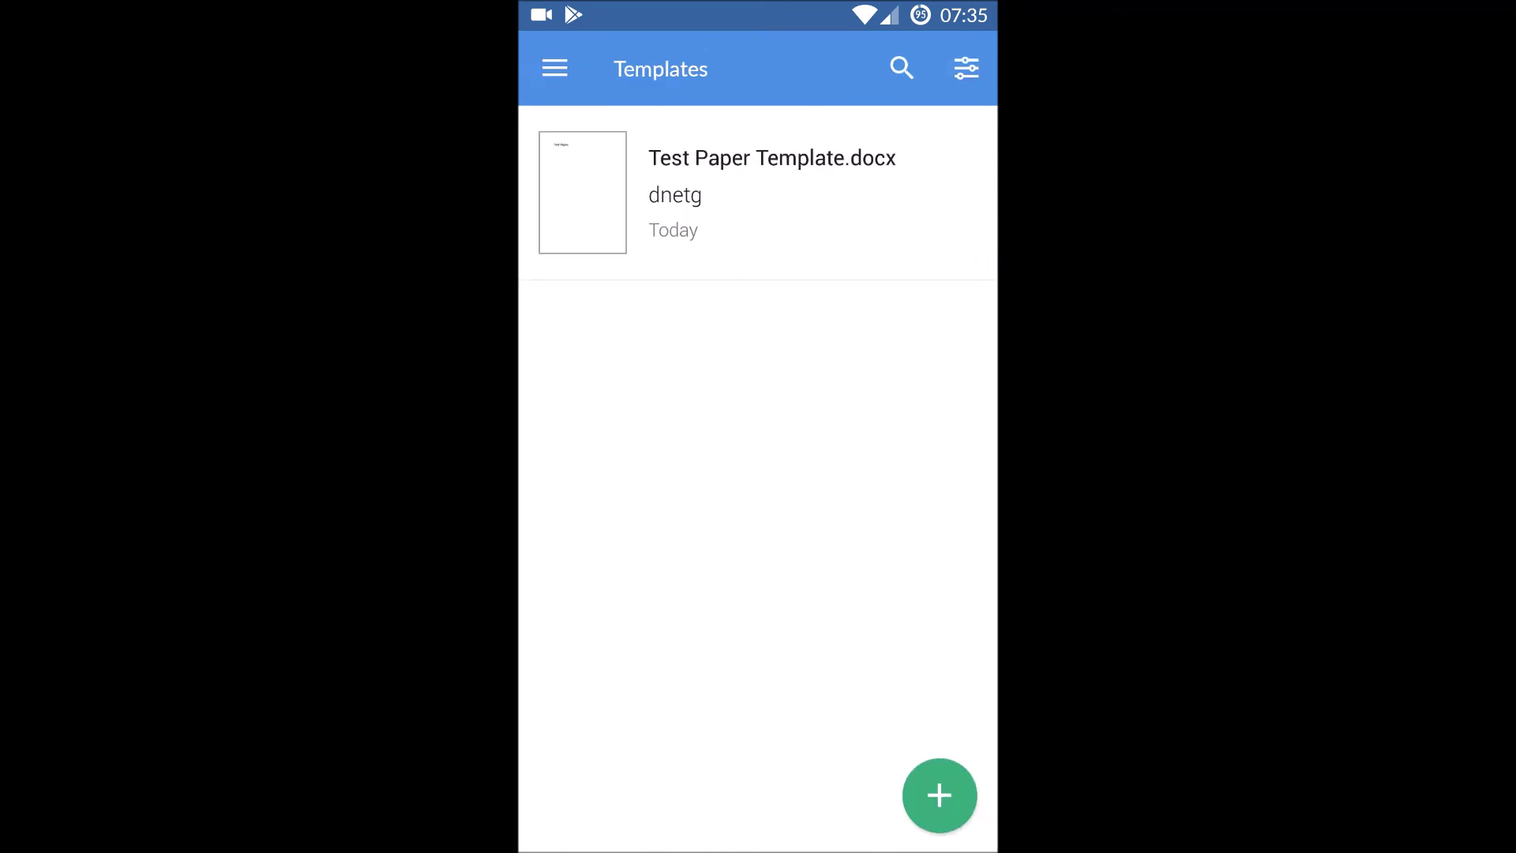
# - View the sort options for the templates list, dismiss them, and return to the home screen
pyautogui.click(554, 68)
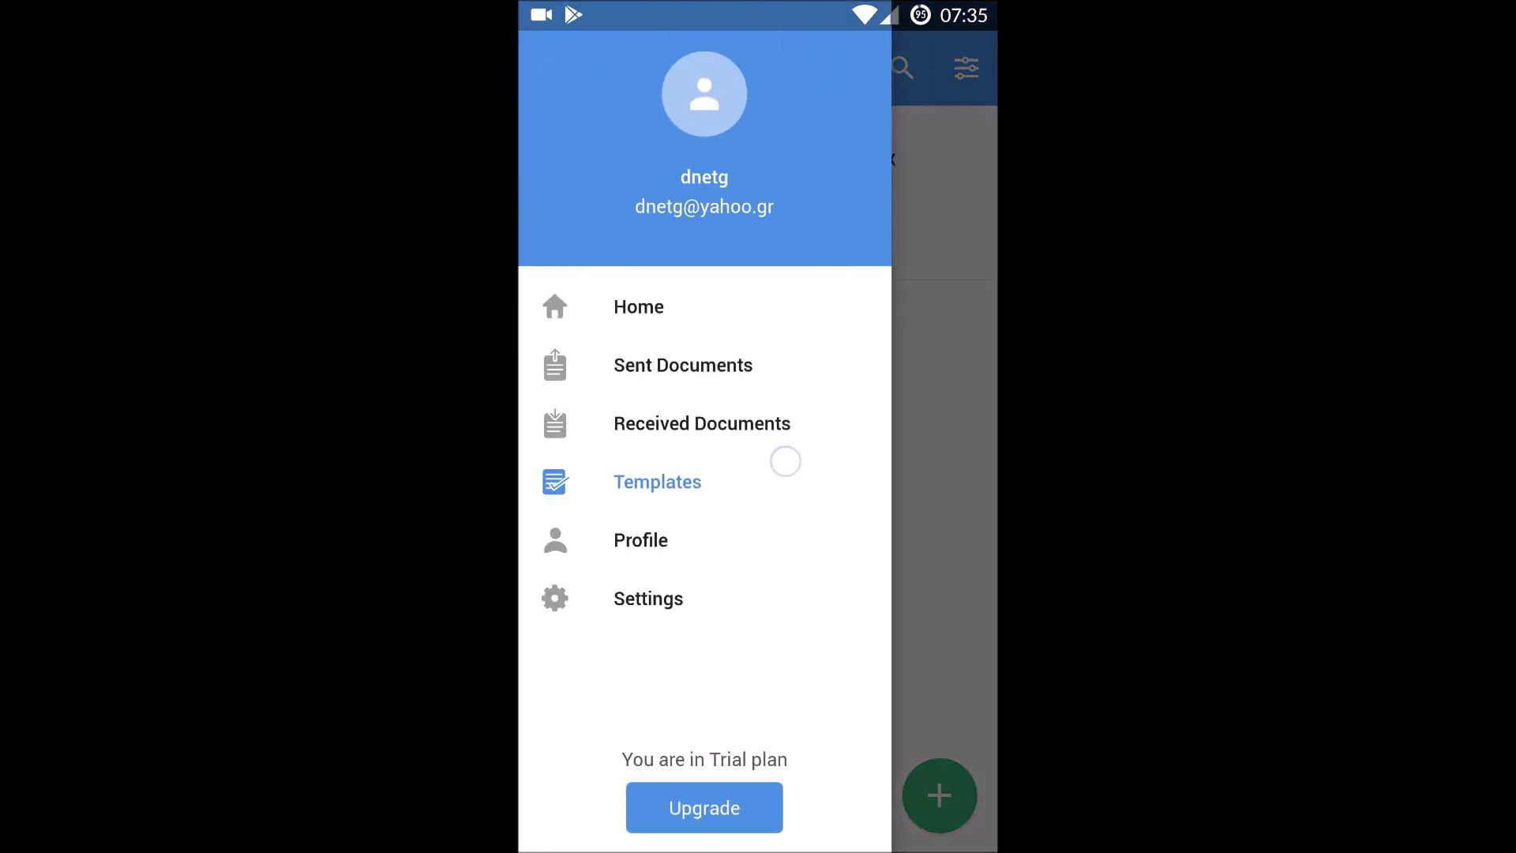
pyautogui.moveTo(869, 348); pyautogui.dragTo(819, 348)
pyautogui.click(966, 68)
pyautogui.moveTo(857, 552); pyautogui.dragTo(802, 680)
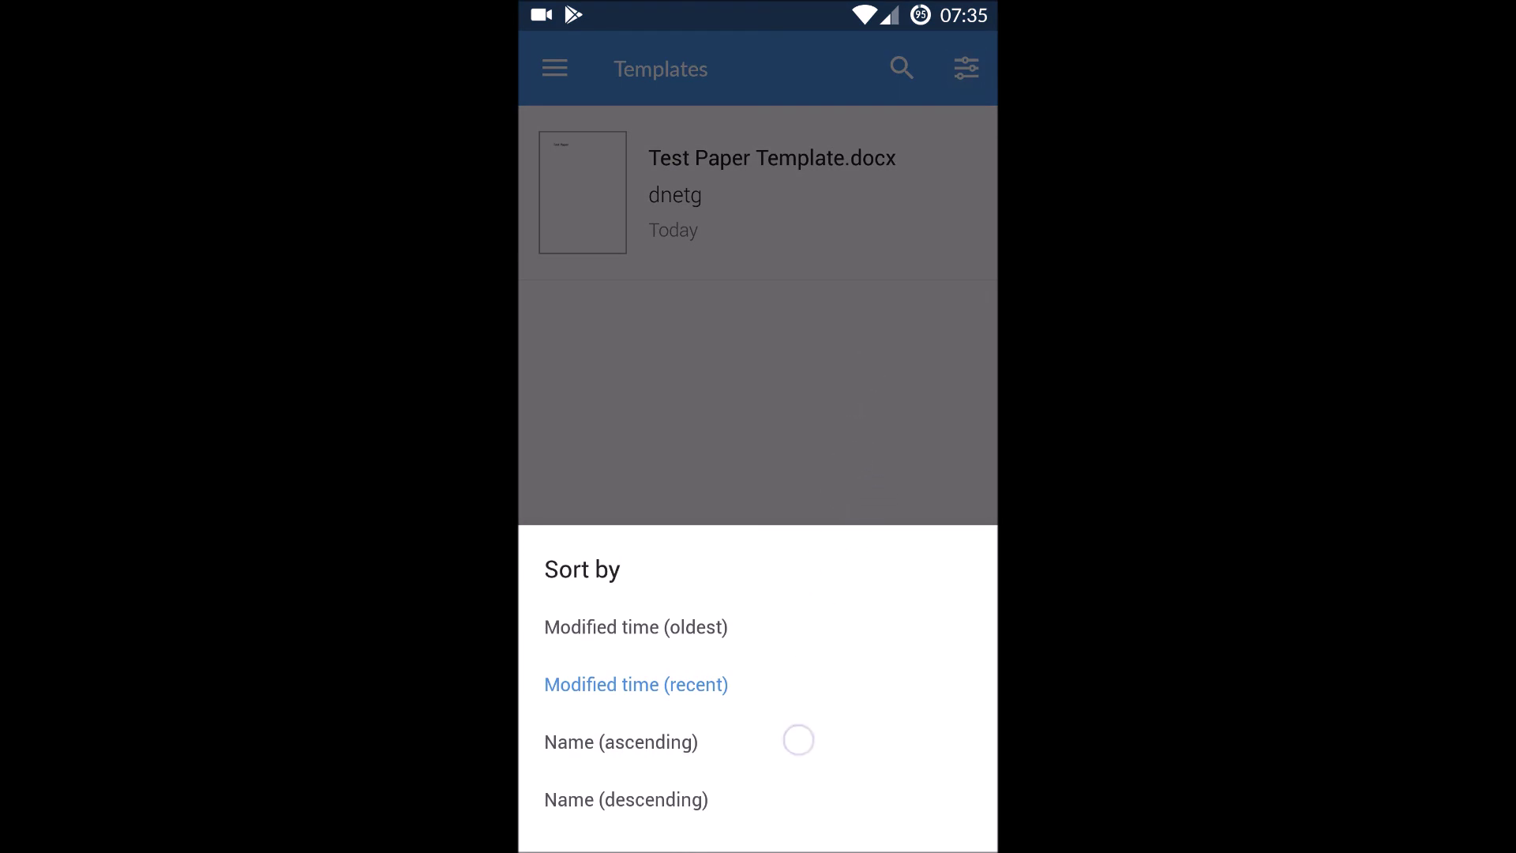
pyautogui.click(555, 69)
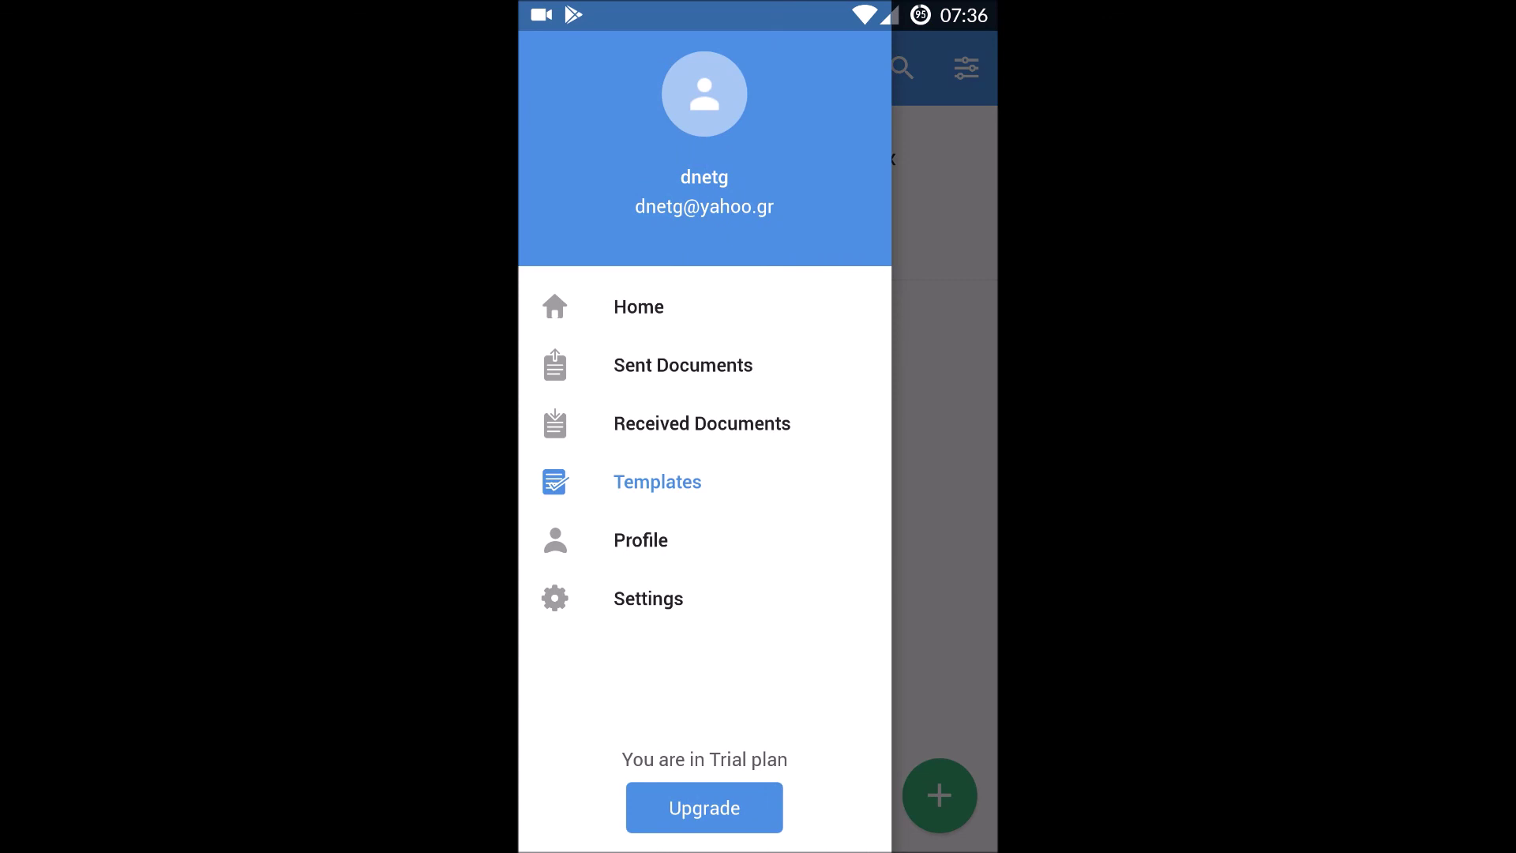
pyautogui.click(655, 301)
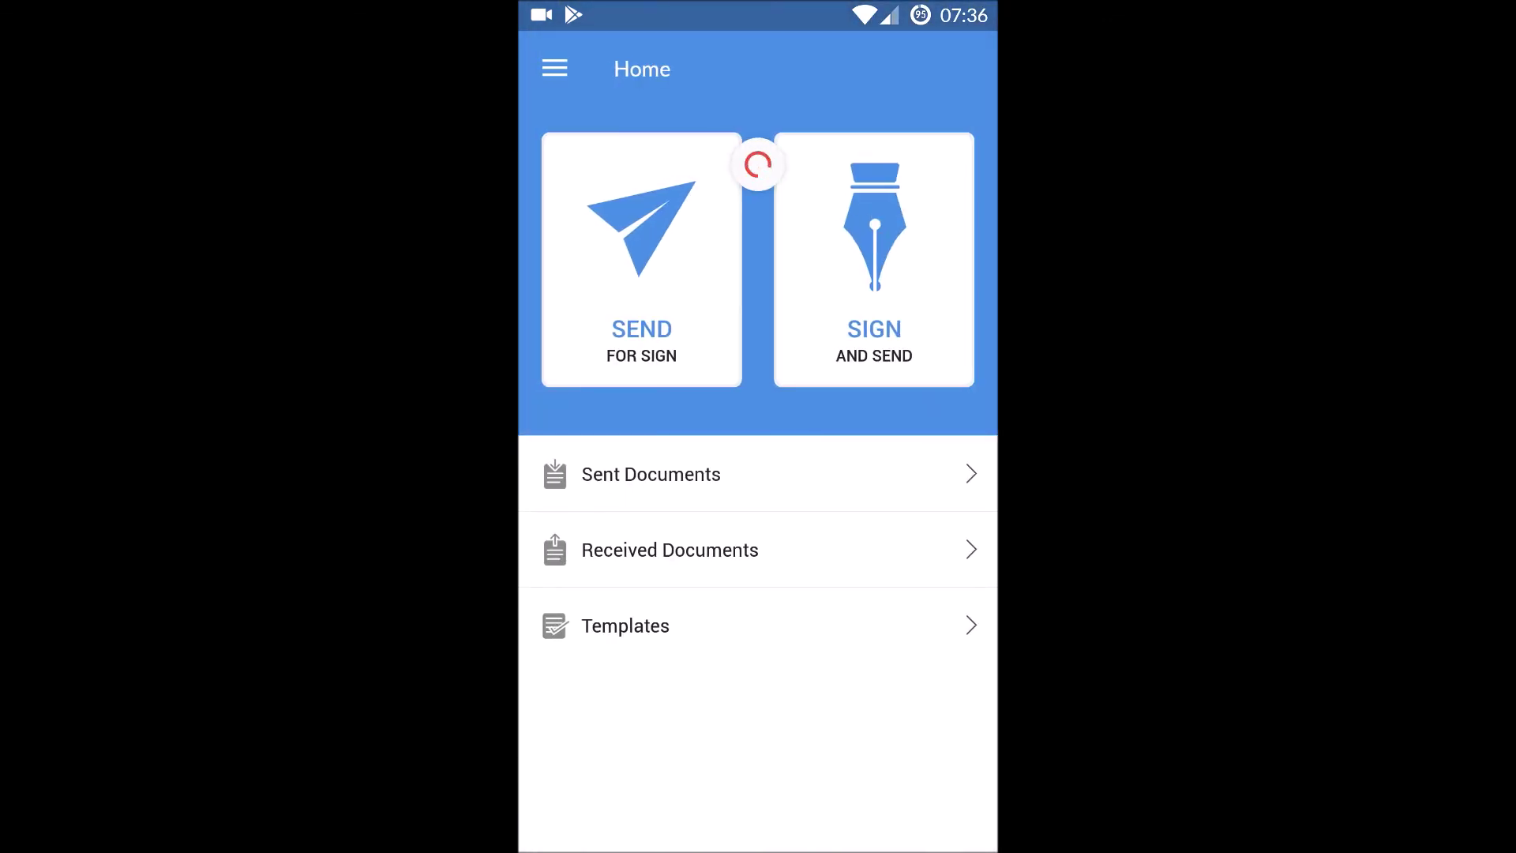